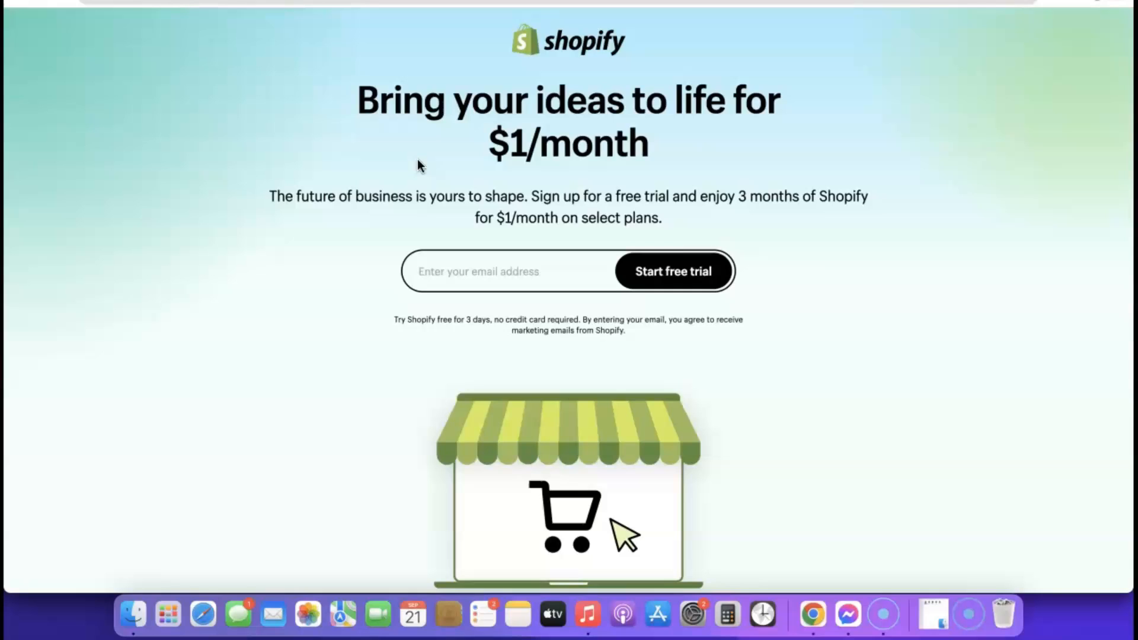
Fill the sign-up email with a saved autofill address and start the free trial
{"action": "left_click", "coordinate": [464, 275]}
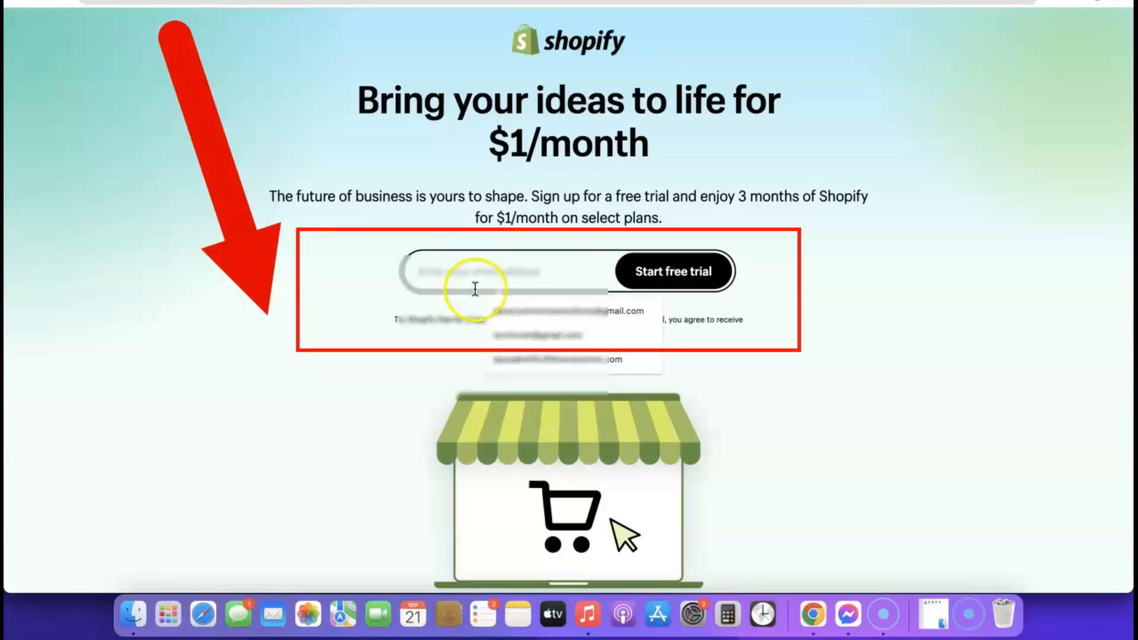
{"action": "left_click", "coordinate": [518, 311]}
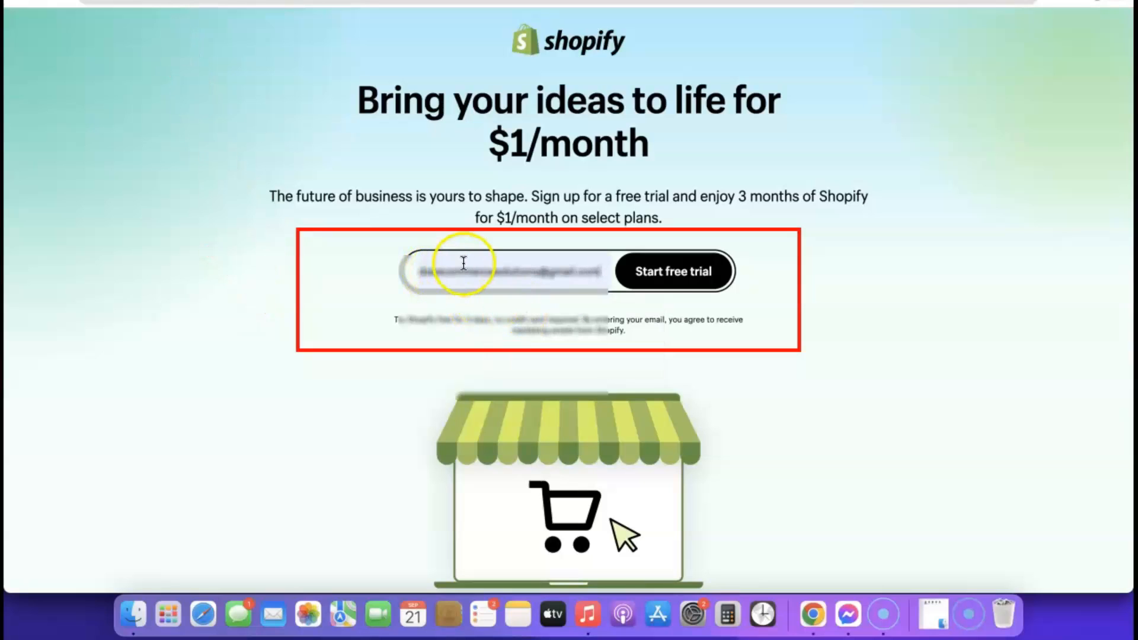
{"action": "left_click", "coordinate": [681, 272]}
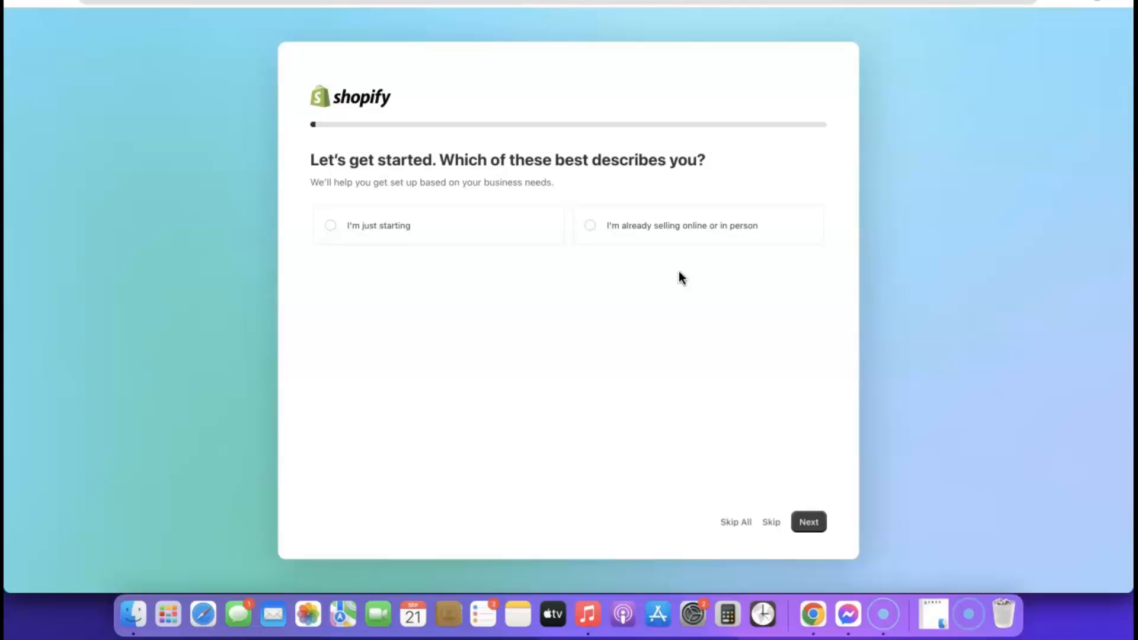
Answer that the business is just starting and will sell through an online store
{"action": "left_click", "coordinate": [633, 274]}
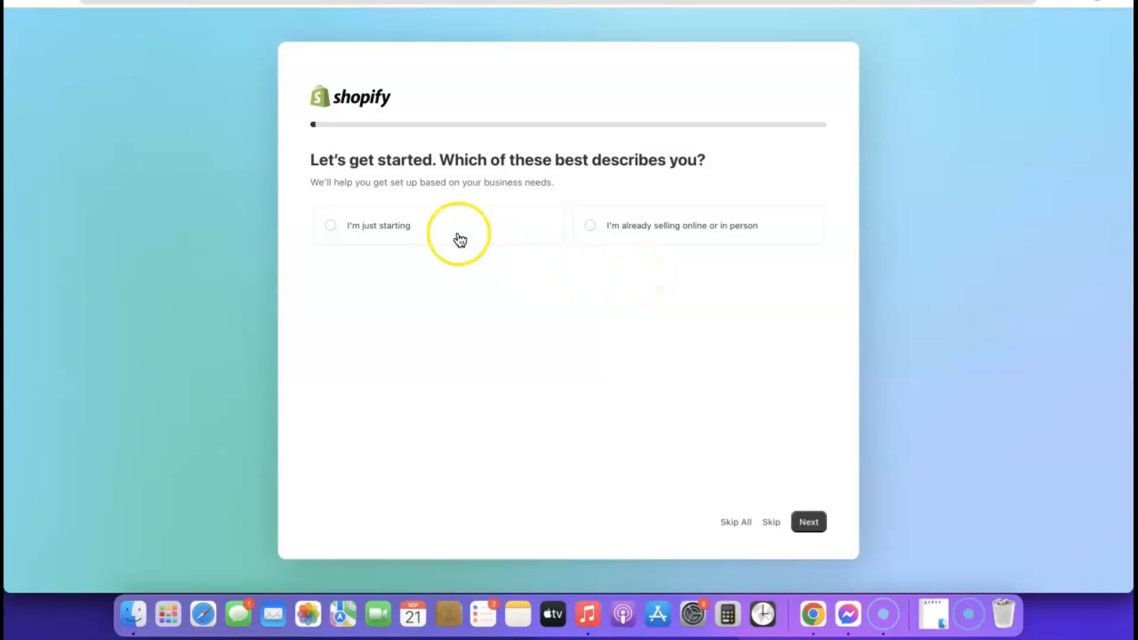
{"action": "left_click", "coordinate": [330, 232]}
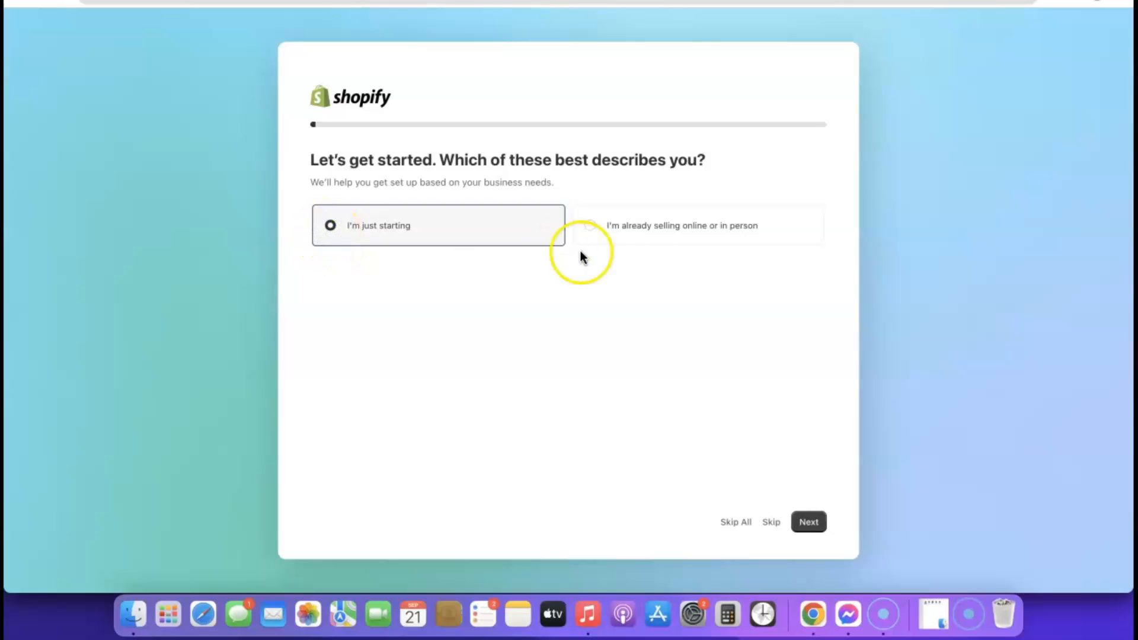
{"action": "left_click", "coordinate": [809, 523]}
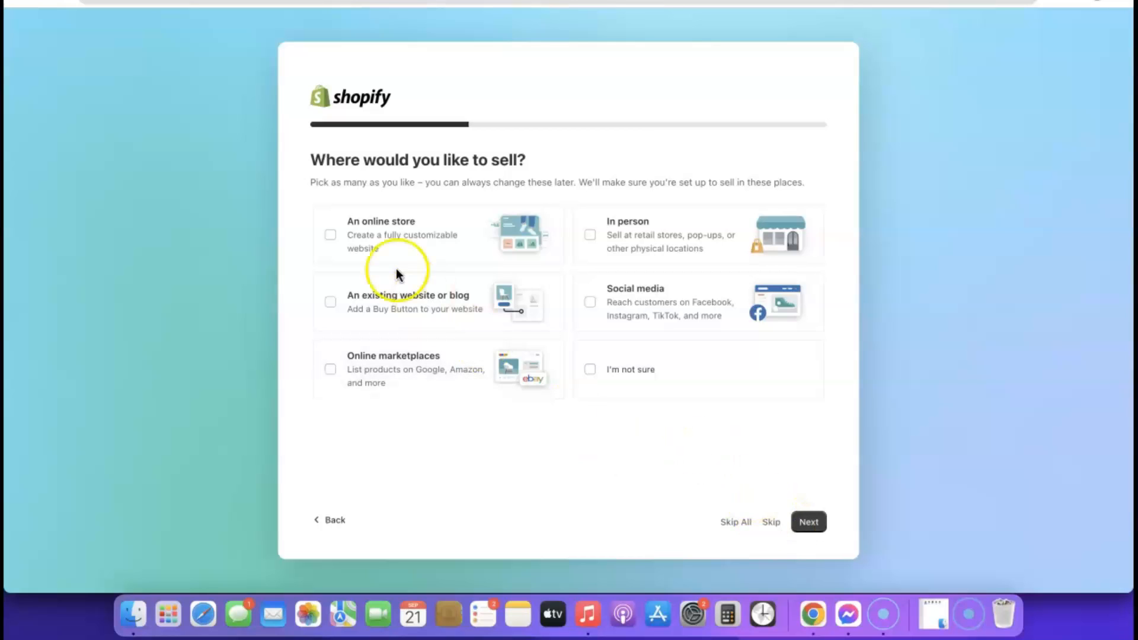
{"action": "right_click", "coordinate": [332, 232]}
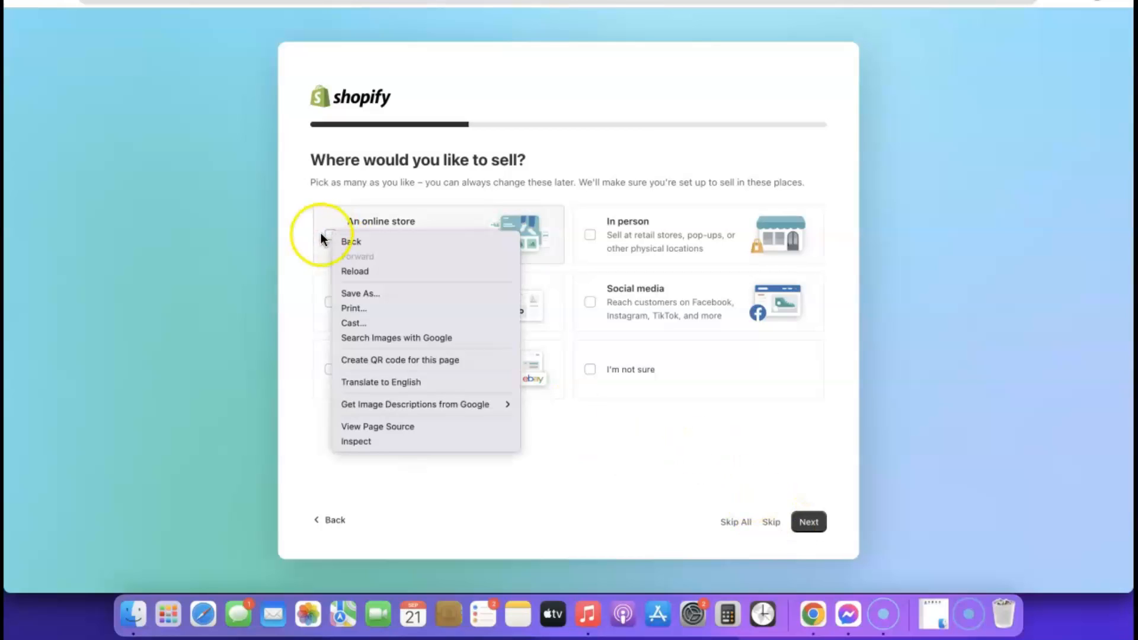
{"action": "left_click", "coordinate": [322, 237]}
{"action": "left_click", "coordinate": [330, 234]}
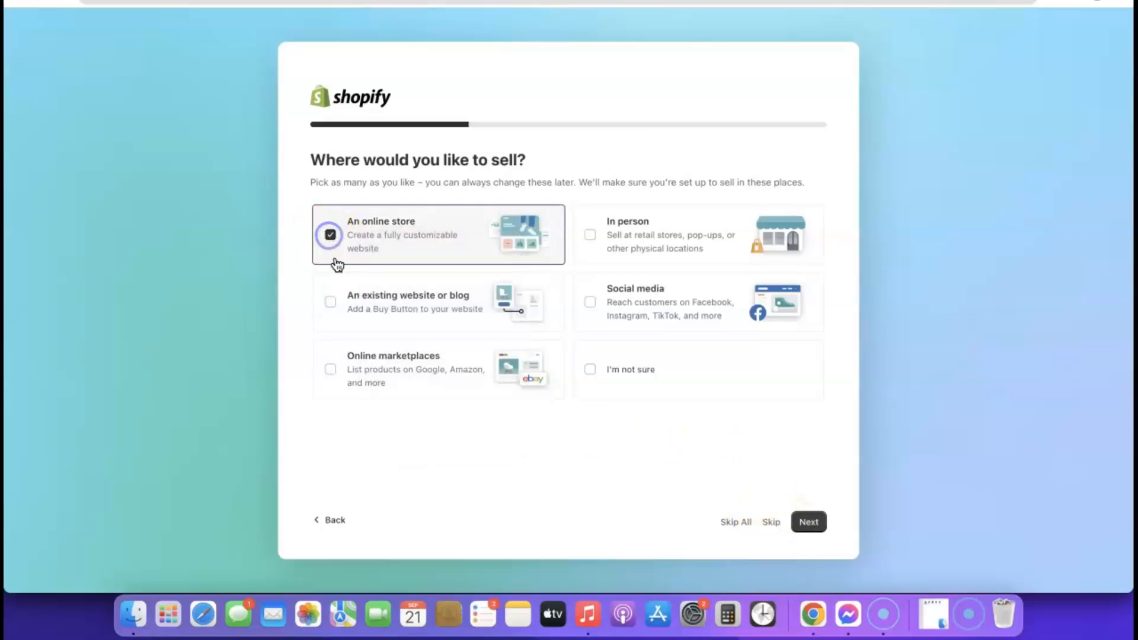
{"action": "left_click", "coordinate": [809, 524]}
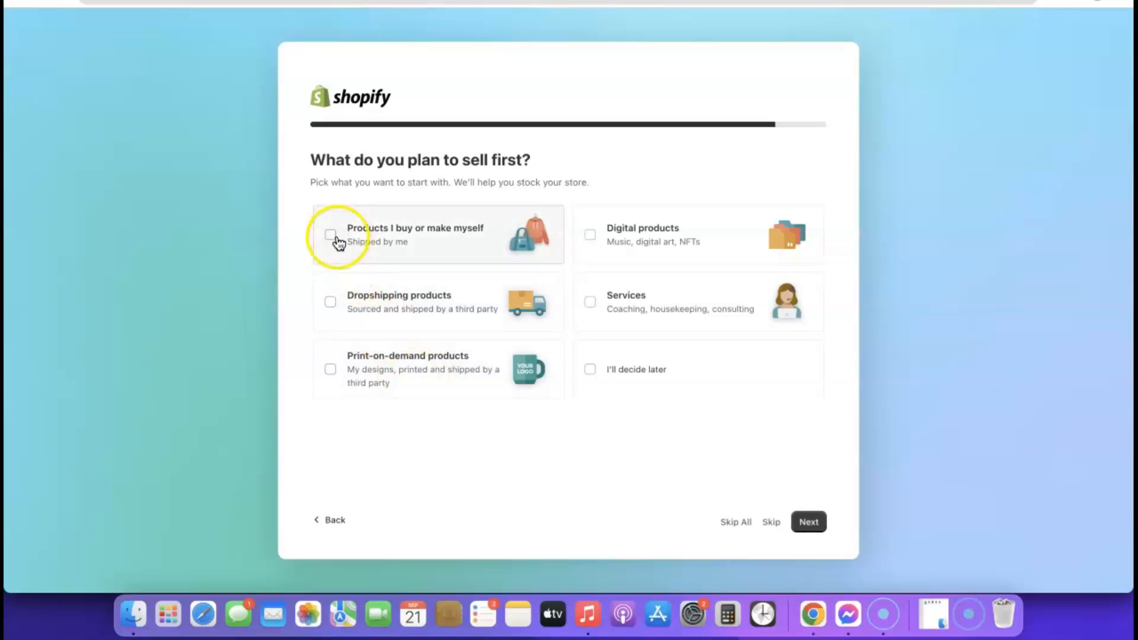
Choose dropshipping products as first sales and keep Nigeria as the business country
{"action": "left_click", "coordinate": [332, 304]}
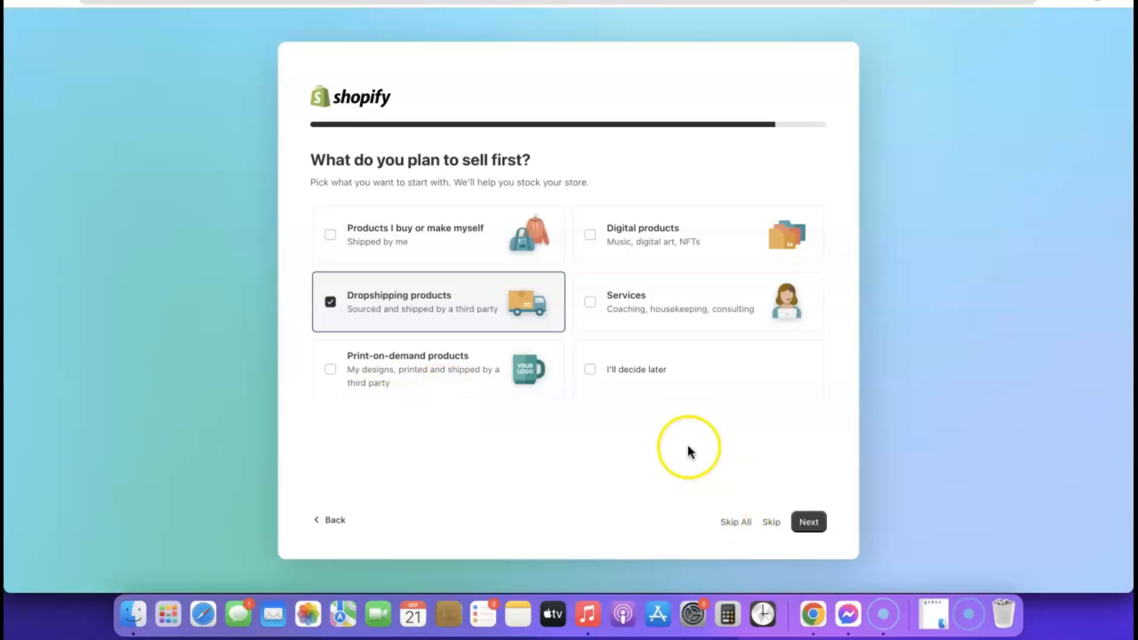
{"action": "left_click", "coordinate": [807, 524]}
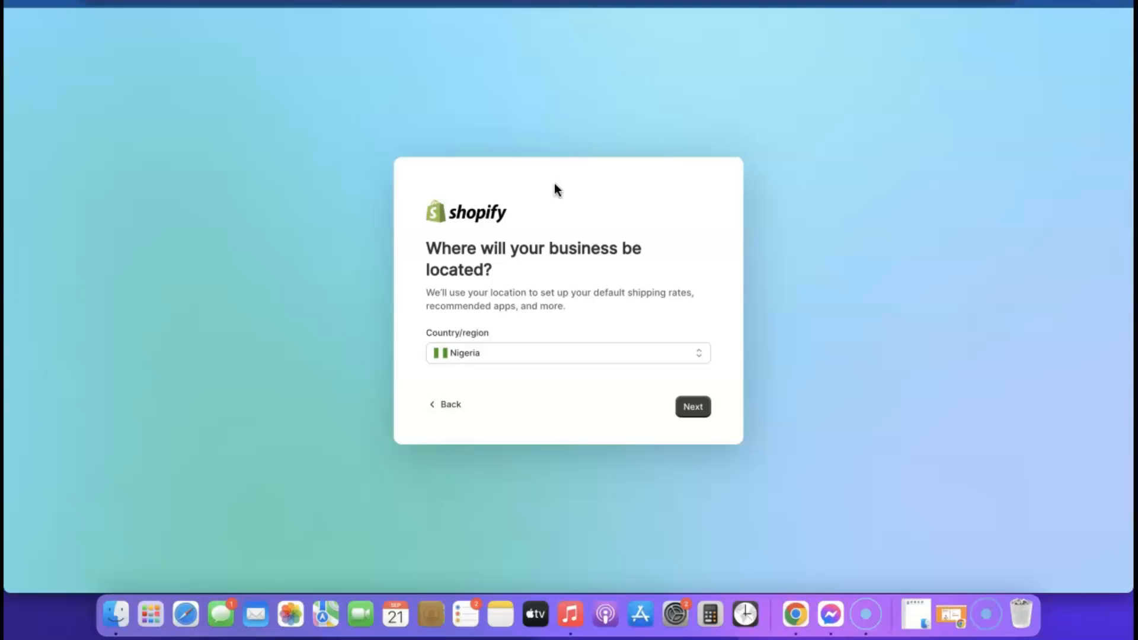
{"action": "left_click", "coordinate": [643, 354]}
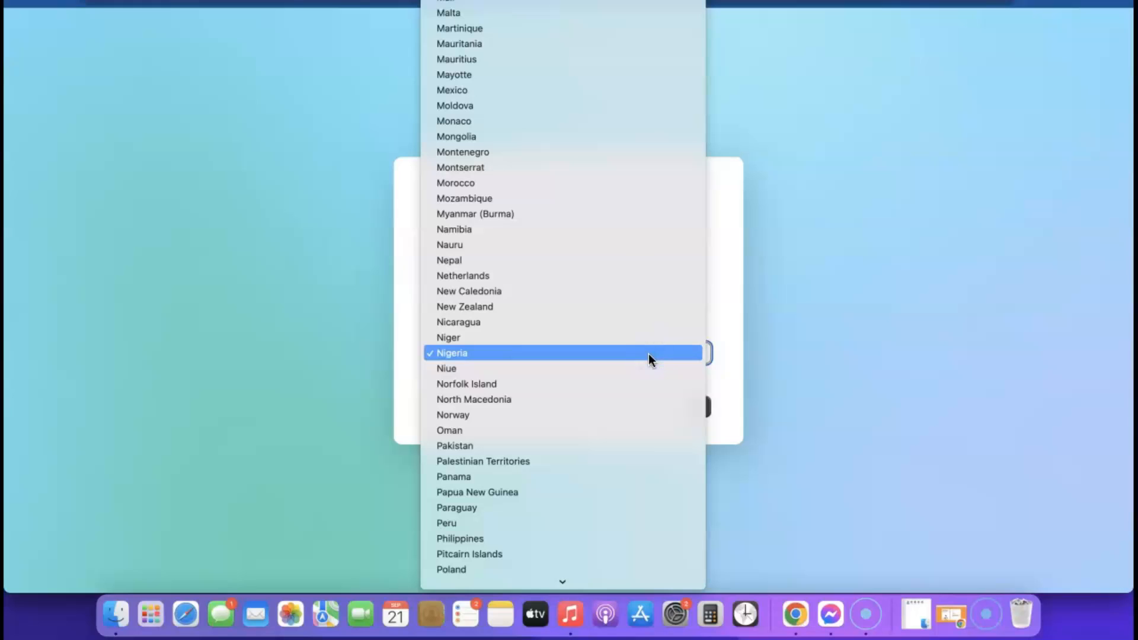
{"action": "left_click", "coordinate": [648, 353]}
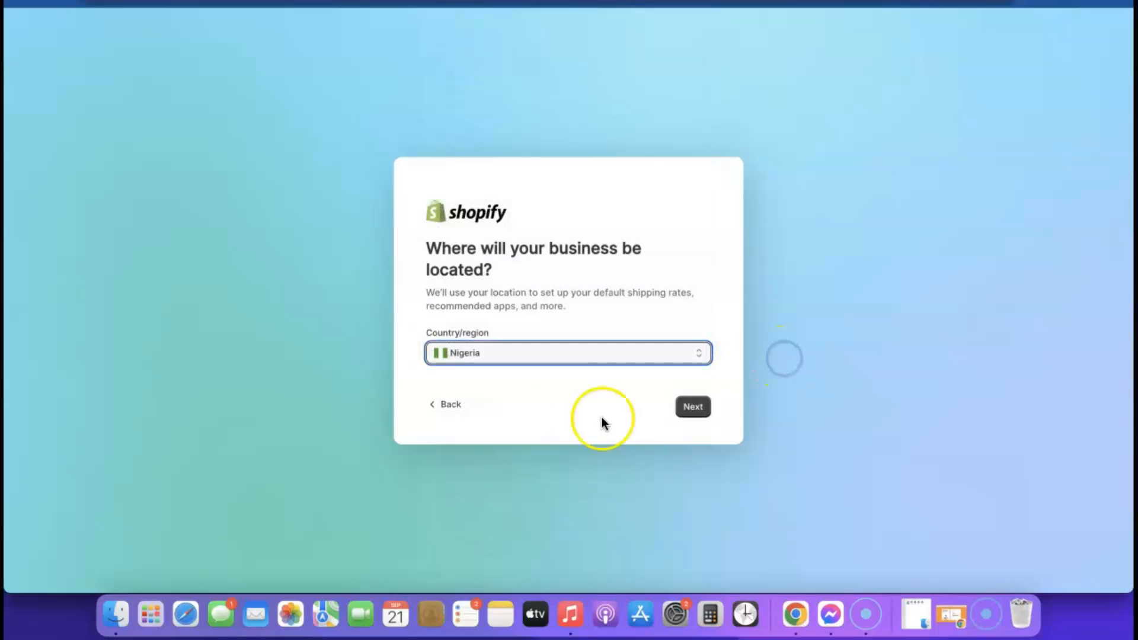
{"action": "left_click", "coordinate": [688, 406]}
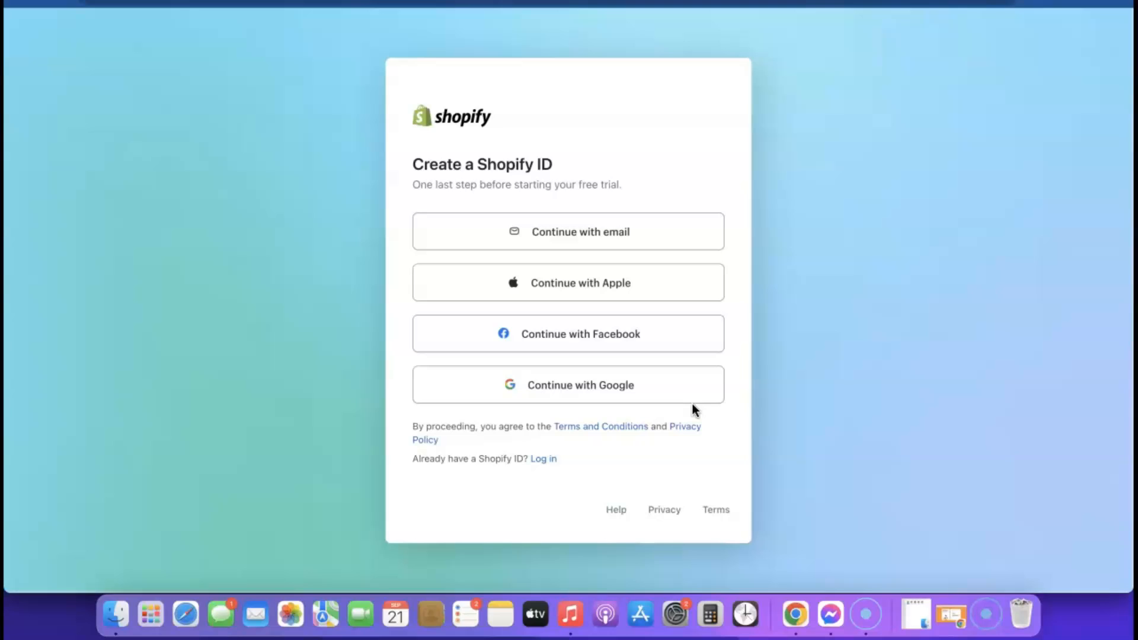
Sign up by email with Chrome's generated strong password and create the Shopify ID
{"action": "left_click", "coordinate": [571, 236]}
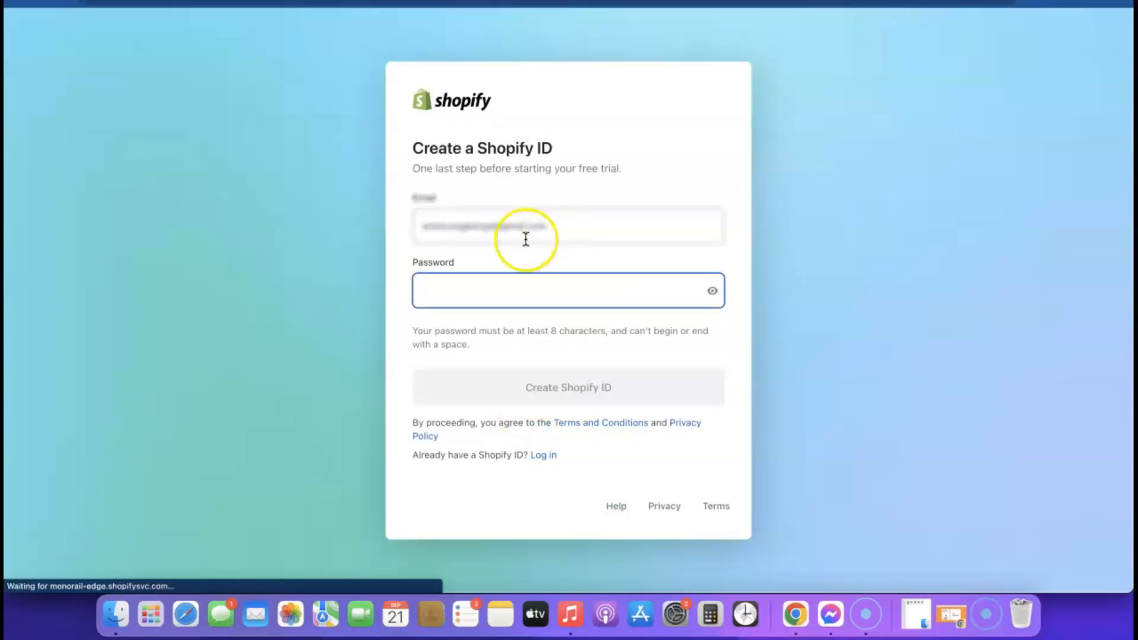
{"action": "left_click", "coordinate": [613, 297]}
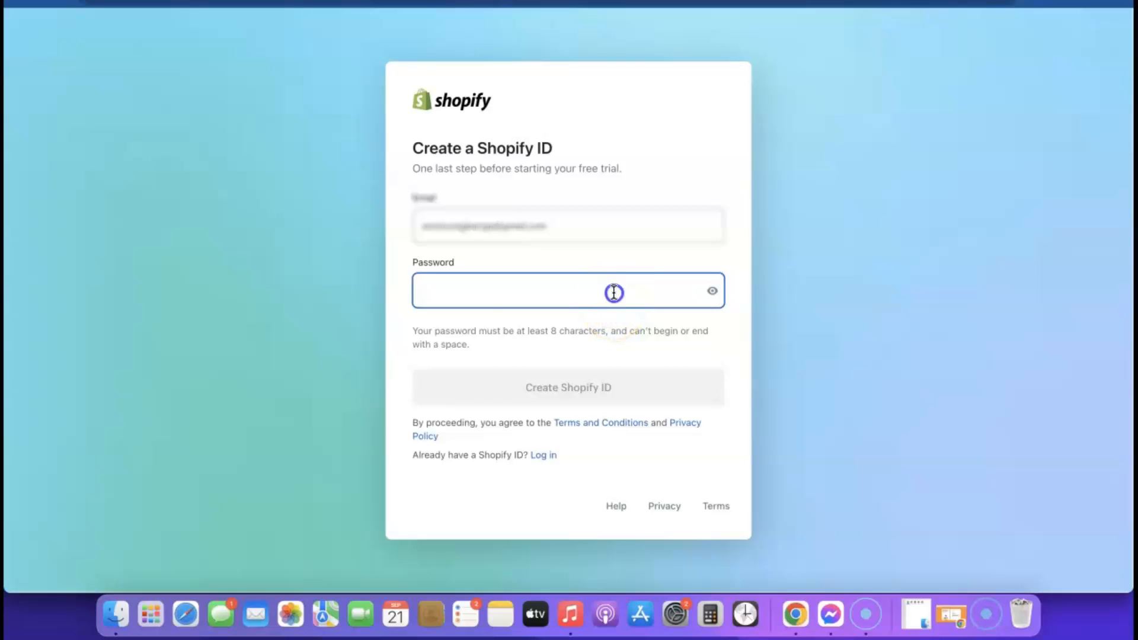
{"action": "left_click", "coordinate": [609, 329]}
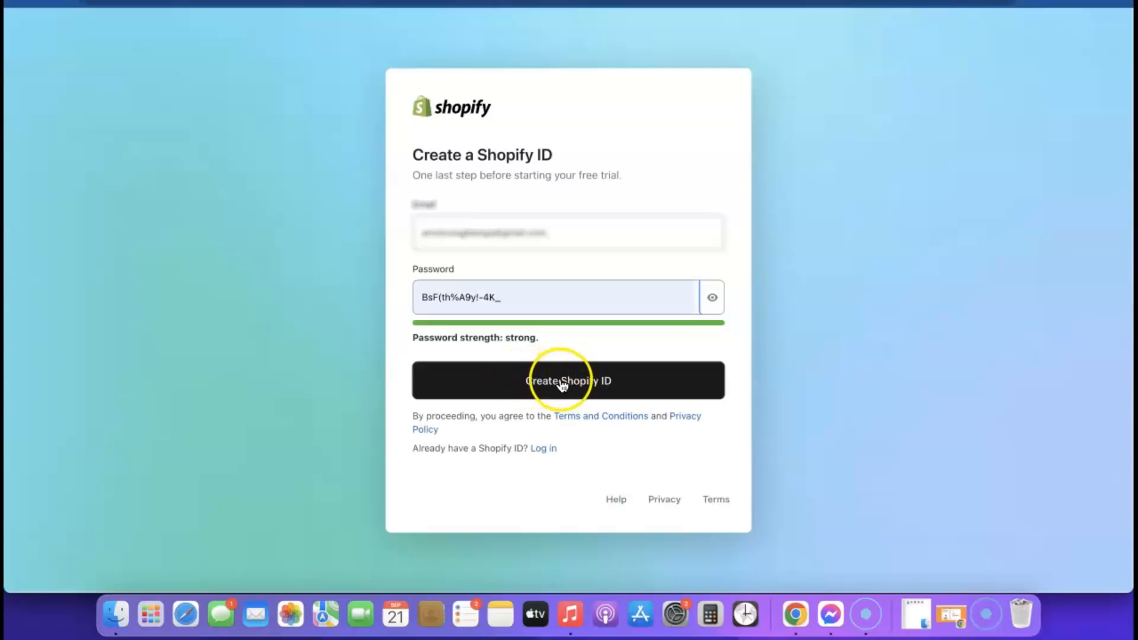
{"action": "left_click", "coordinate": [565, 382]}
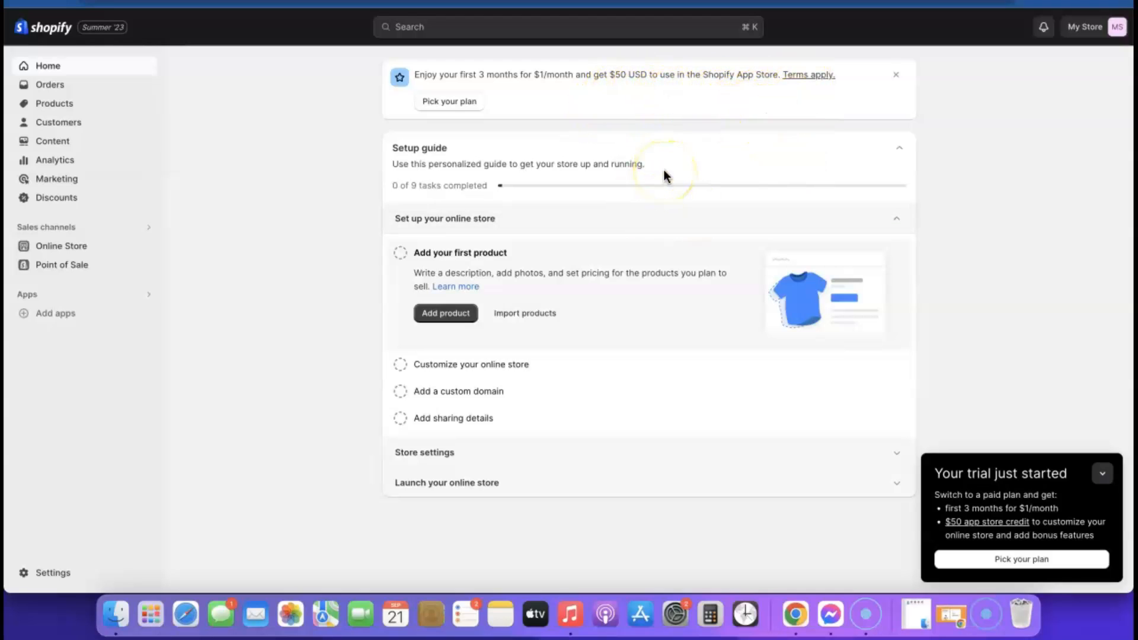
View plans, then reach plan selection through the Themes page's store password notice
{"action": "left_click", "coordinate": [454, 104]}
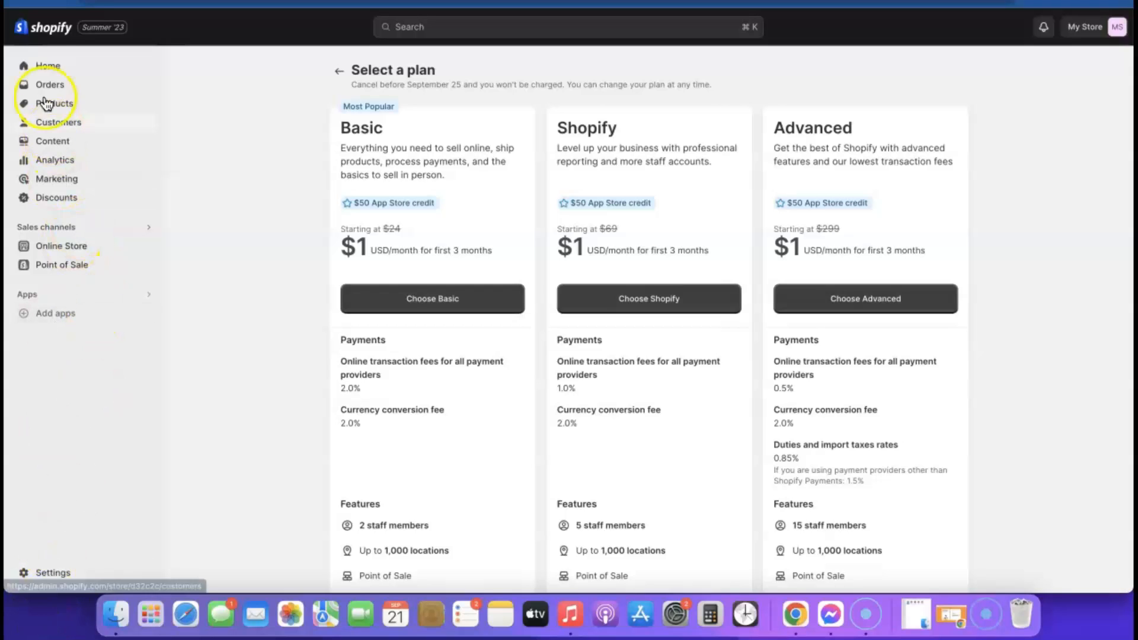
{"action": "left_click", "coordinate": [46, 65]}
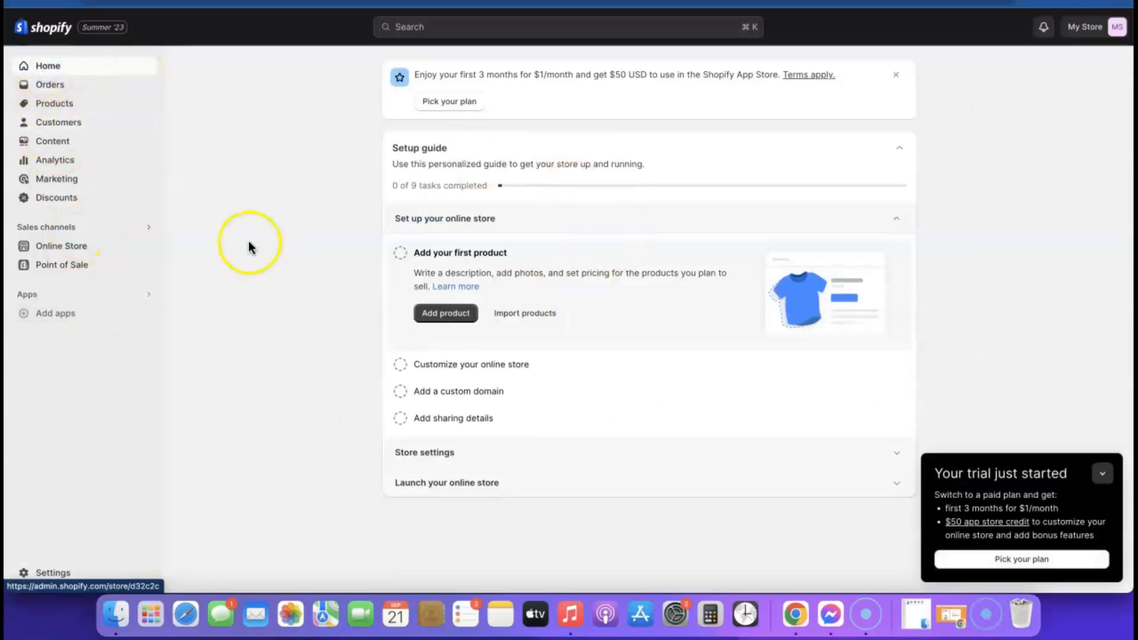
{"action": "left_click", "coordinate": [57, 248]}
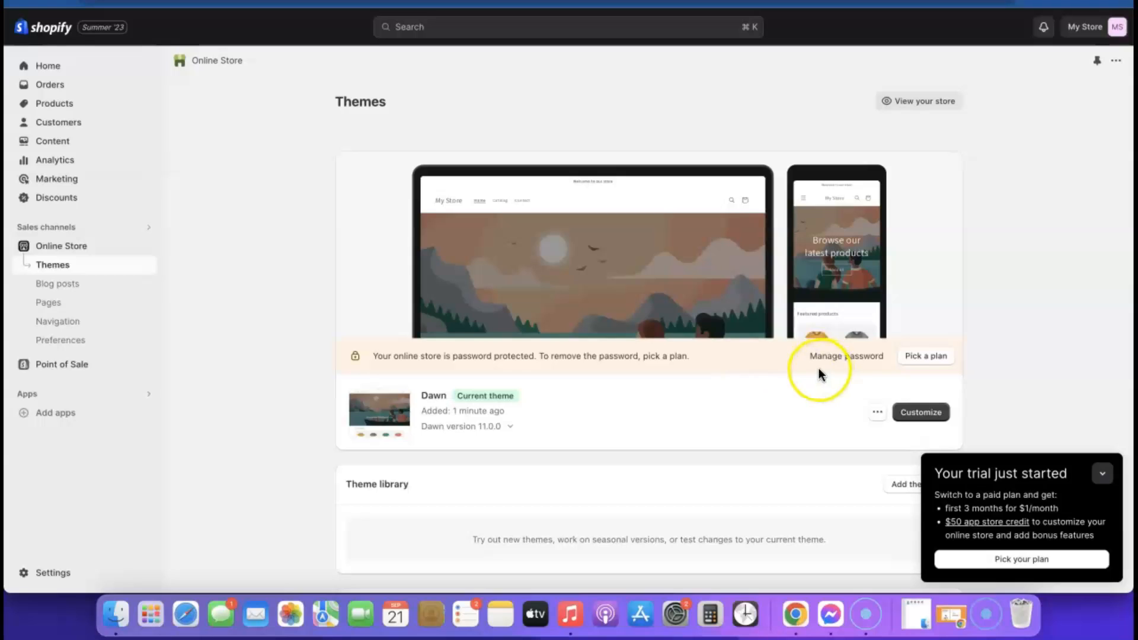
{"action": "left_click", "coordinate": [922, 357]}
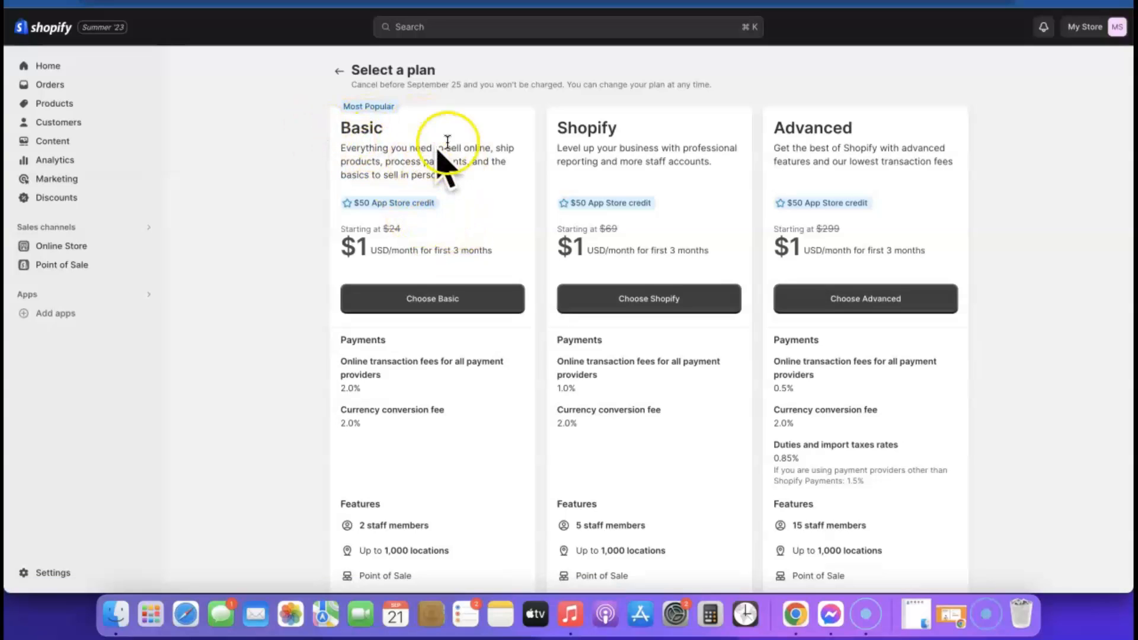
Choose the Basic plan with monthly billing and save the owner's name and business address
{"action": "left_click", "coordinate": [430, 300]}
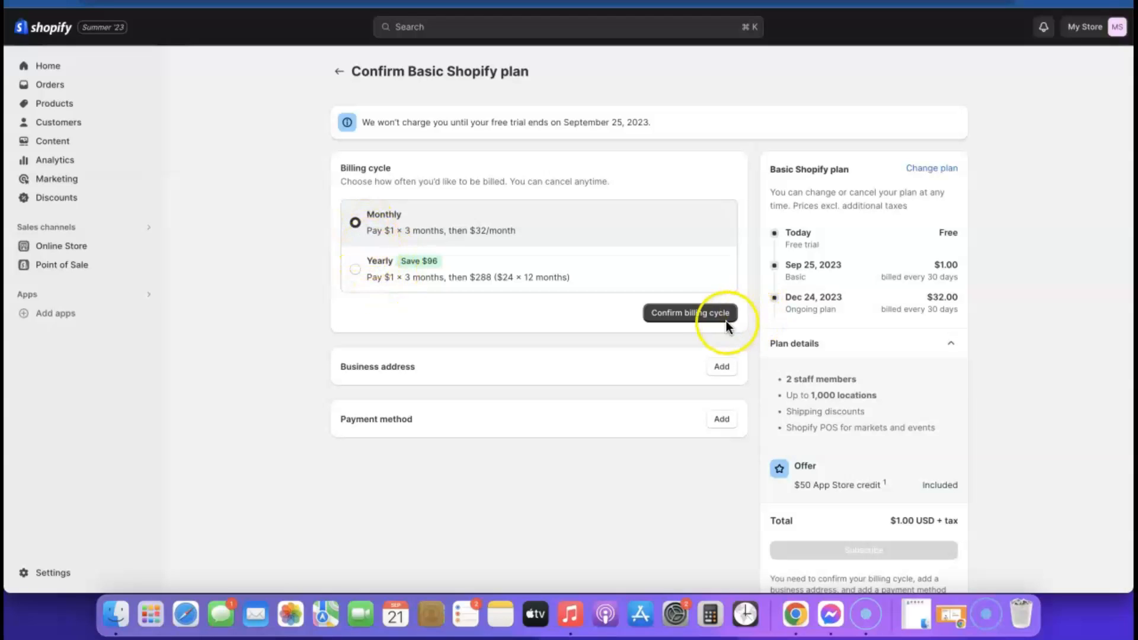
{"action": "left_click", "coordinate": [683, 314]}
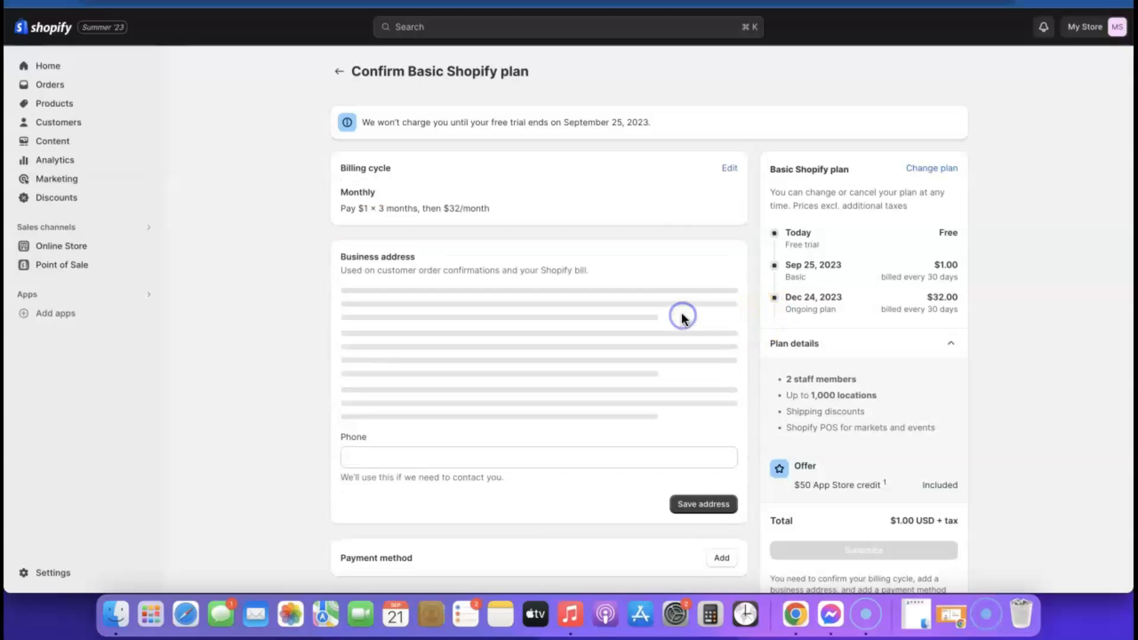
{"action": "scroll", "coordinate": [673, 288], "scroll_direction": "down", "scroll_amount": 3}
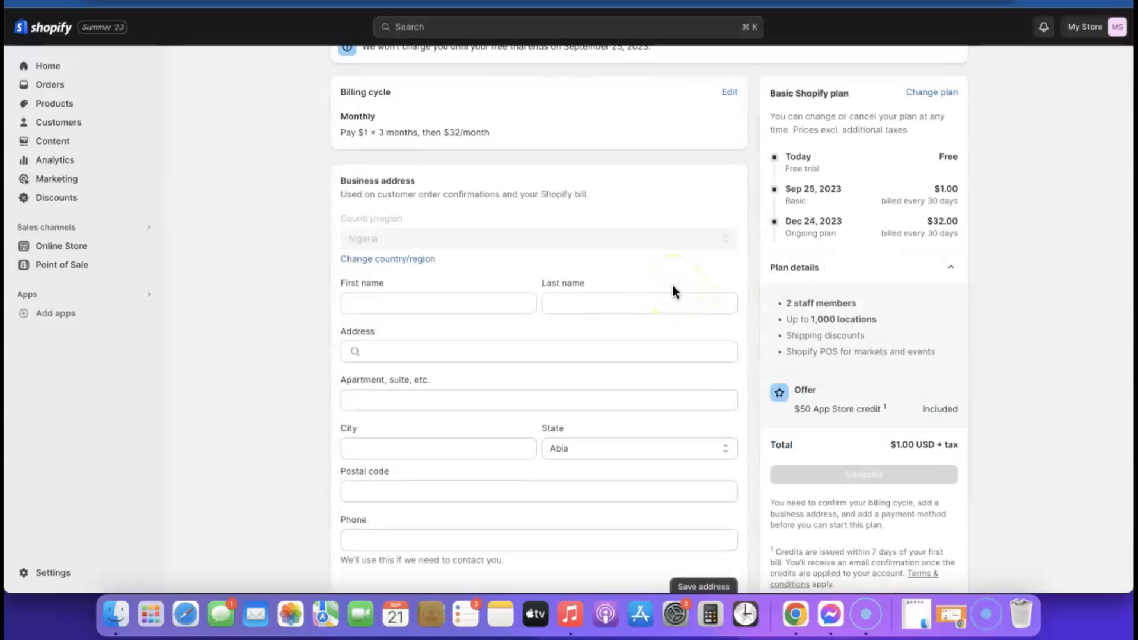
{"action": "left_click", "coordinate": [415, 300]}
{"action": "type", "text": "Olusola"}
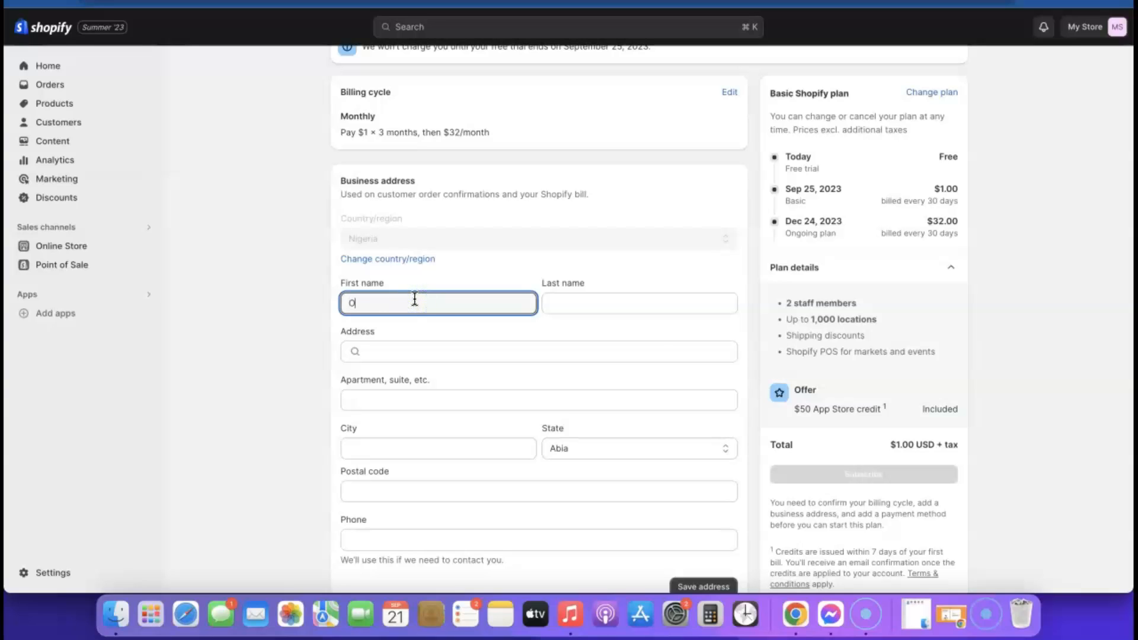
{"action": "left_click", "coordinate": [617, 299]}
{"action": "type", "text": "David"}
{"action": "left_click", "coordinate": [578, 352]}
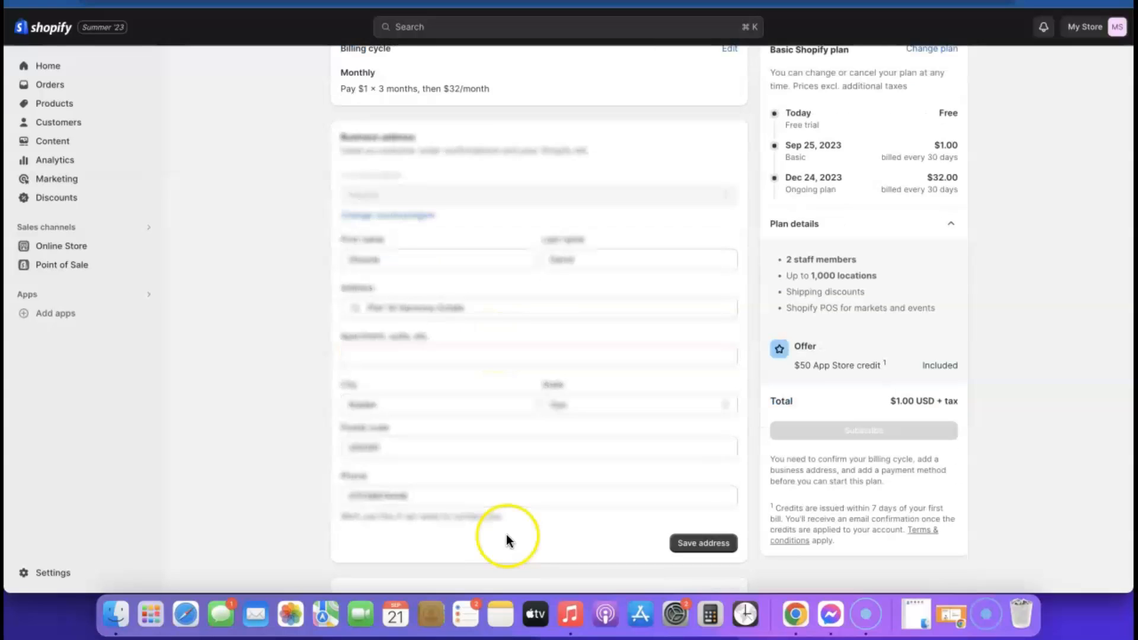
{"action": "left_click", "coordinate": [716, 545]}
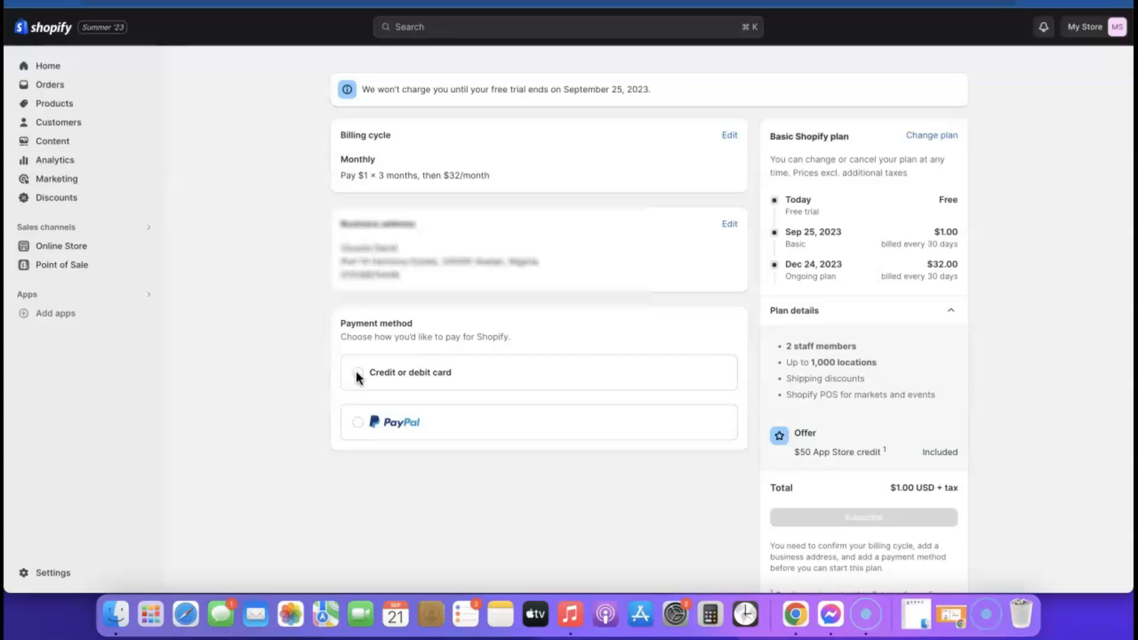
Choose a payment method and subscribe to the Basic plan
{"action": "left_click", "coordinate": [357, 429]}
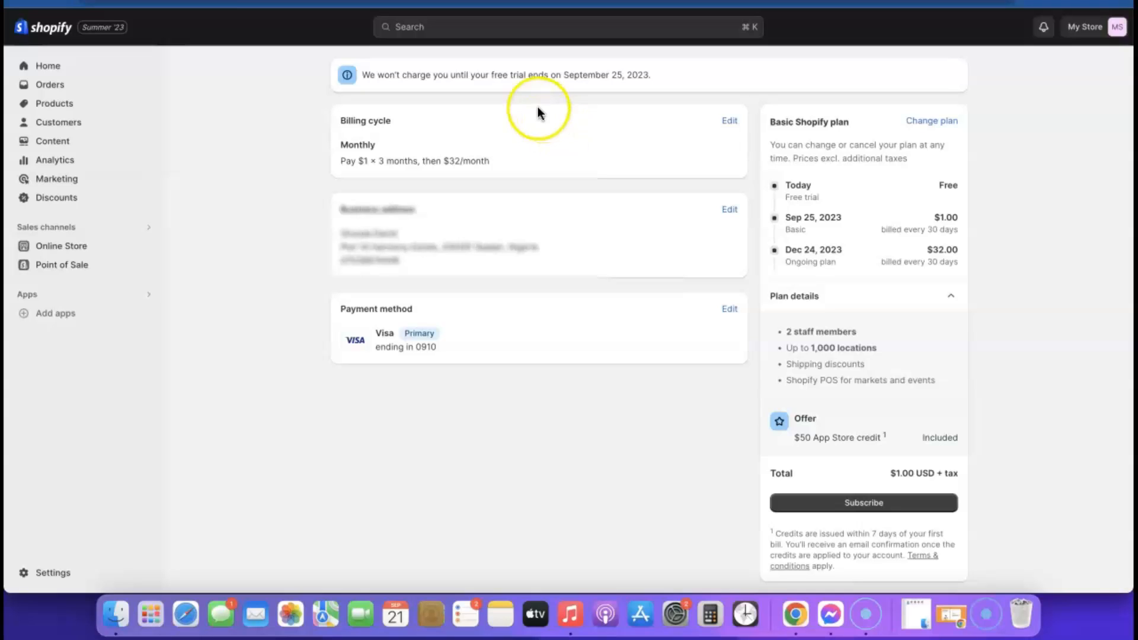
{"action": "scroll", "coordinate": [897, 198], "scroll_direction": "down", "scroll_amount": 1}
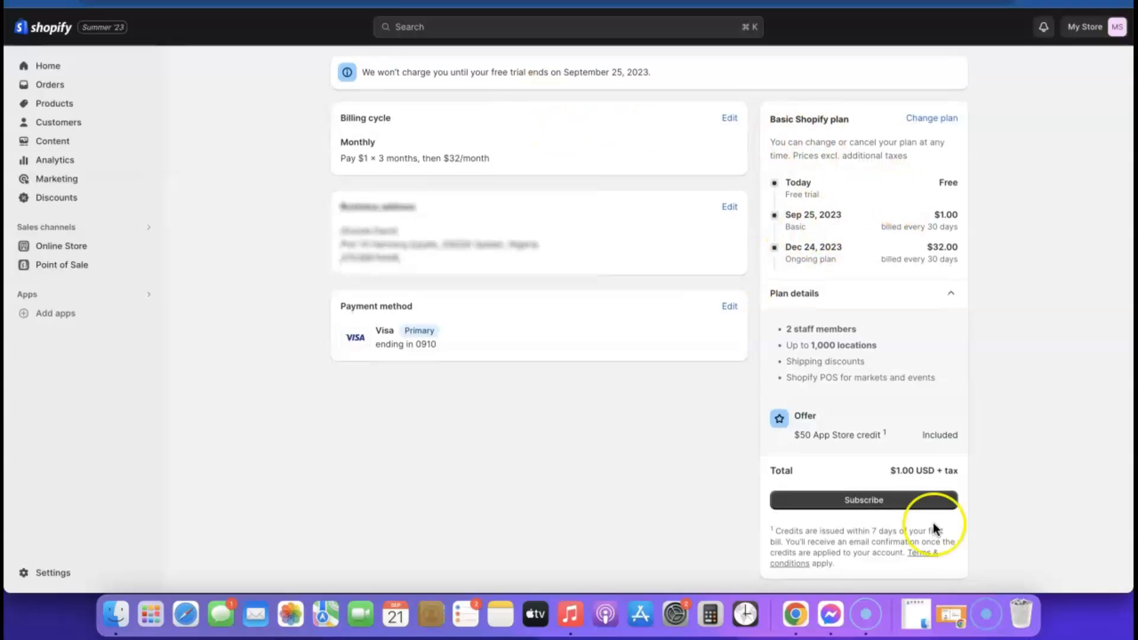
{"action": "left_click", "coordinate": [863, 501]}
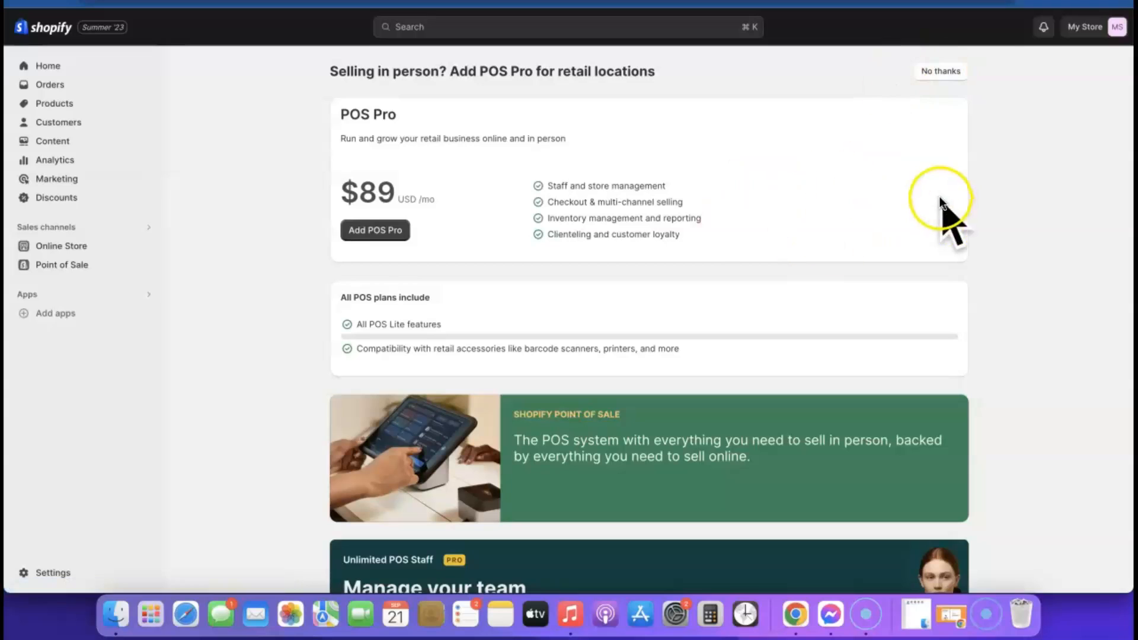
Decline the POS Pro offer and open the live storefront in a new browser tab
{"action": "left_click", "coordinate": [943, 72]}
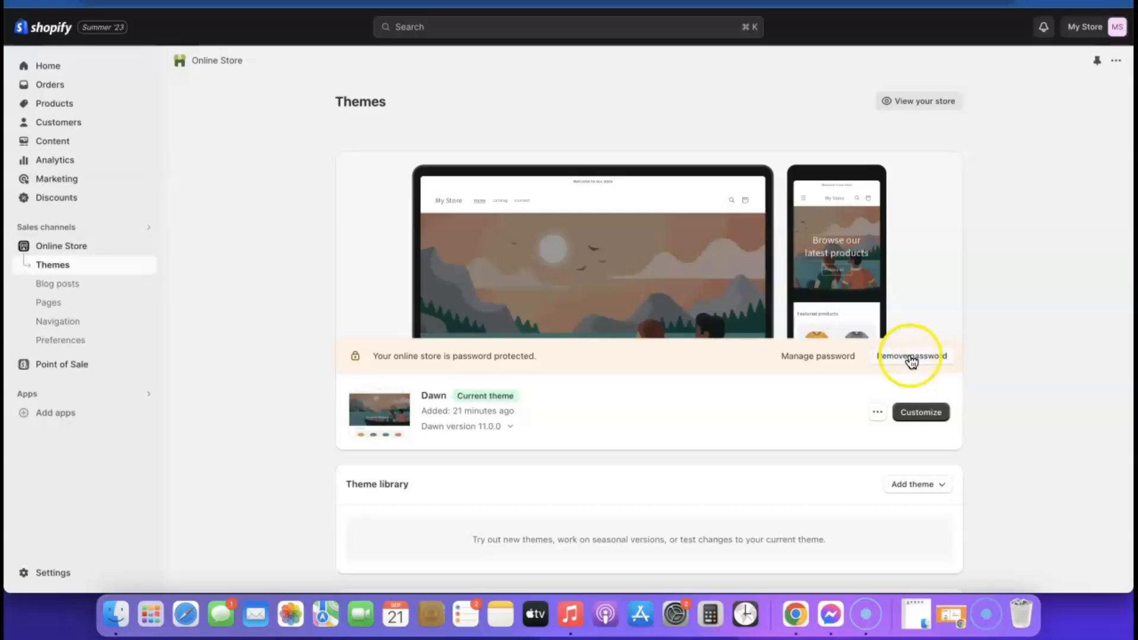
{"action": "right_click", "coordinate": [918, 106]}
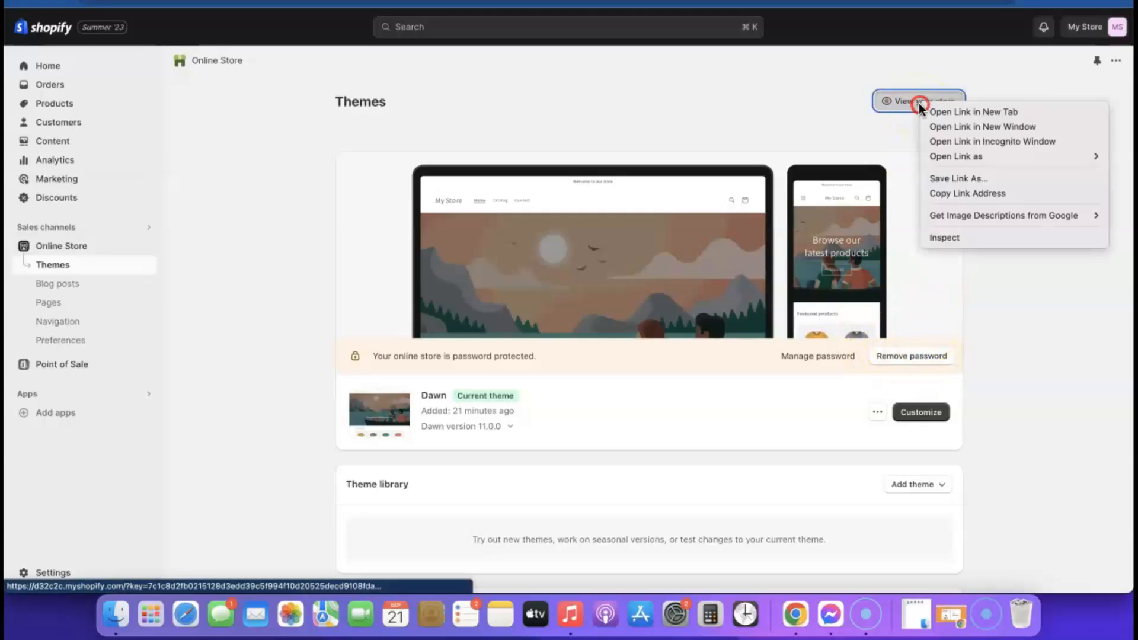
{"action": "left_click", "coordinate": [947, 111]}
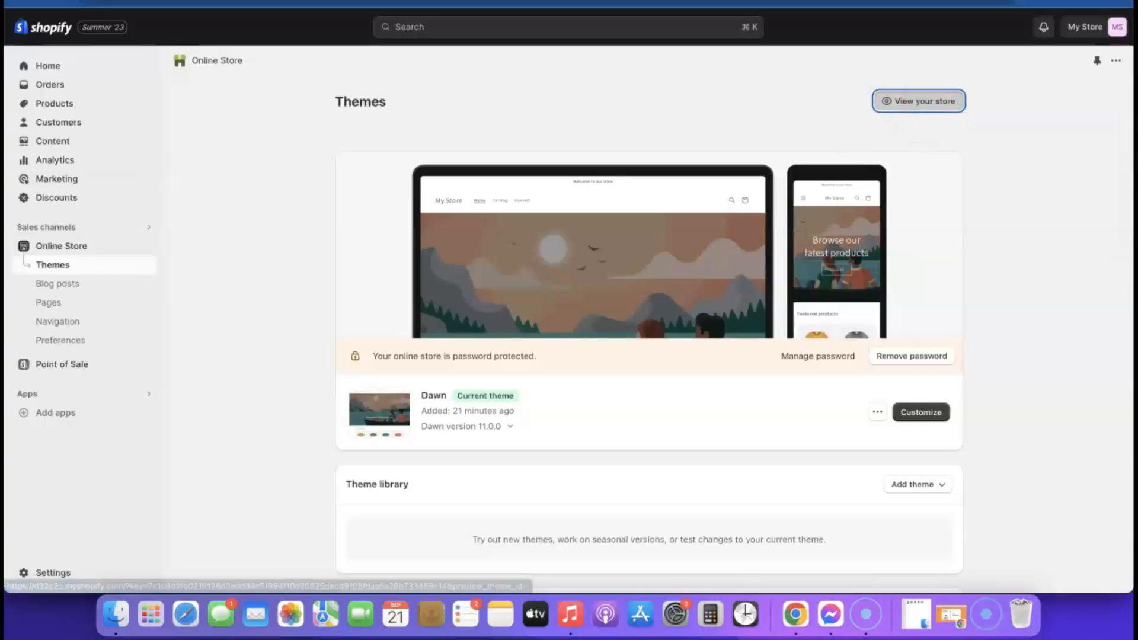
{"action": "left_click", "coordinate": [284, 1]}
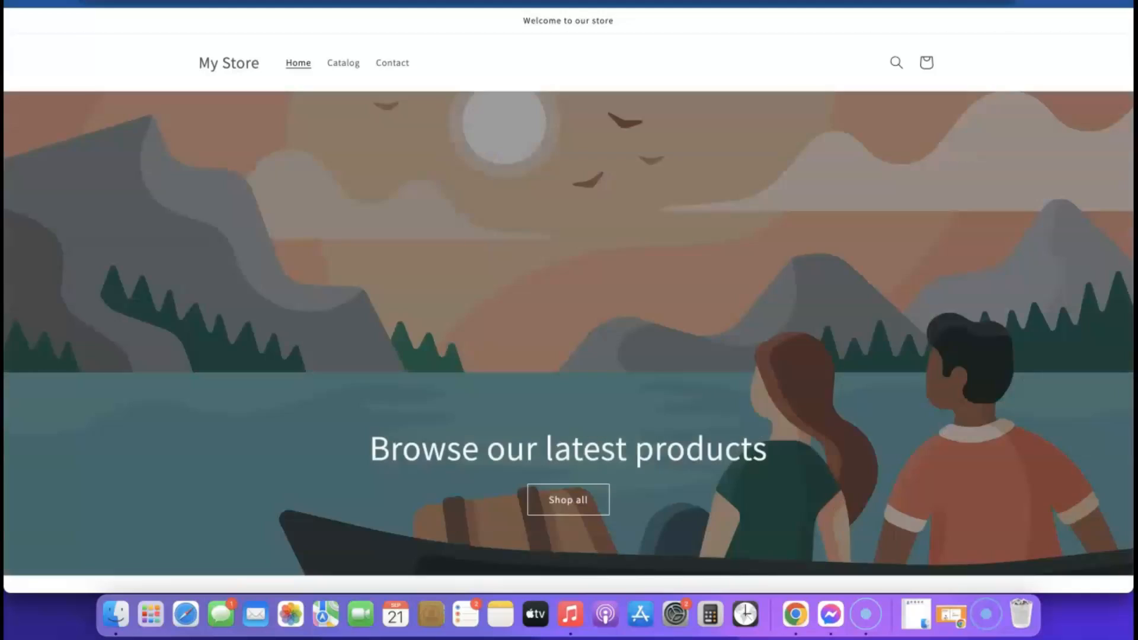
{"action": "scroll", "coordinate": [644, 198], "scroll_direction": "down", "scroll_amount": 8}
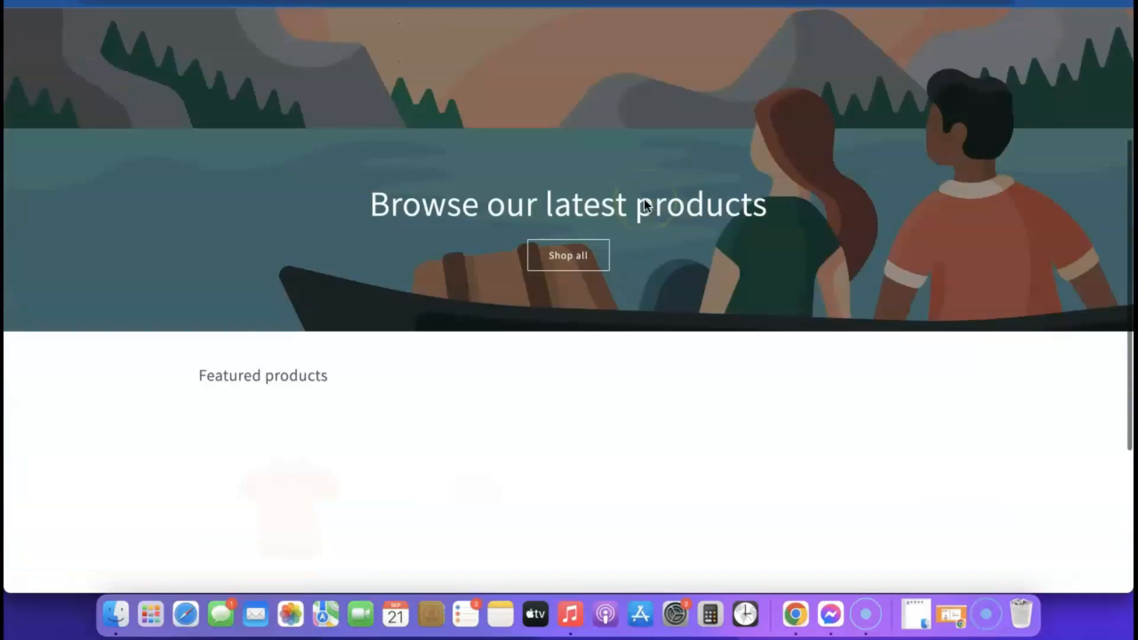
{"action": "scroll", "coordinate": [646, 211], "scroll_direction": "up", "scroll_amount": 10}
{"action": "scroll", "coordinate": [560, 258], "scroll_direction": "down", "scroll_amount": 5}
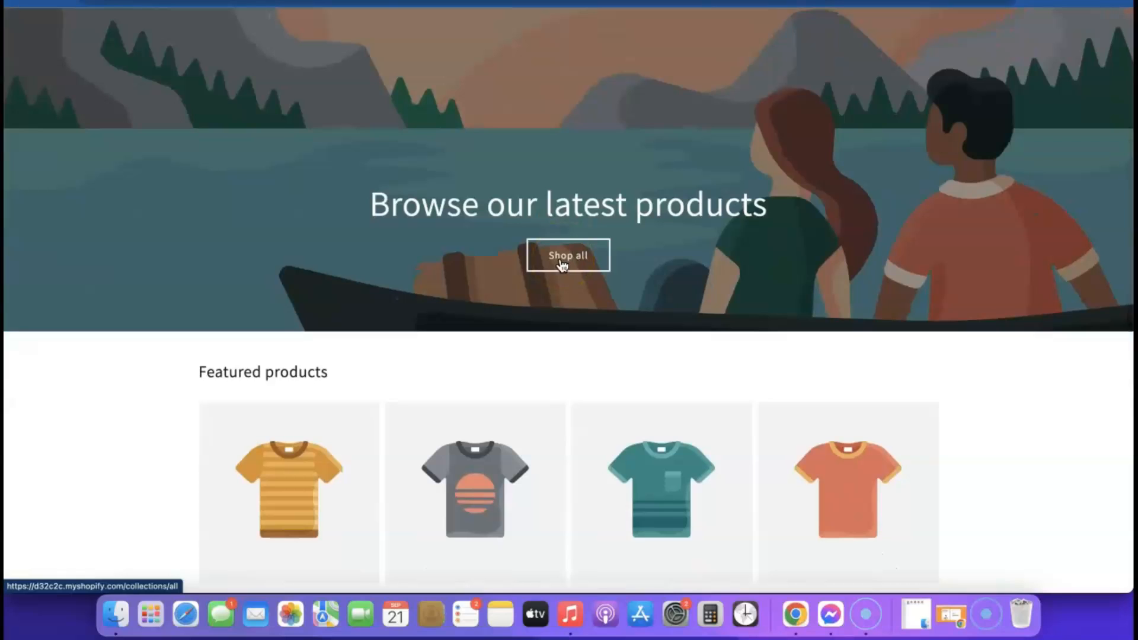
{"action": "left_click", "coordinate": [385, 1]}
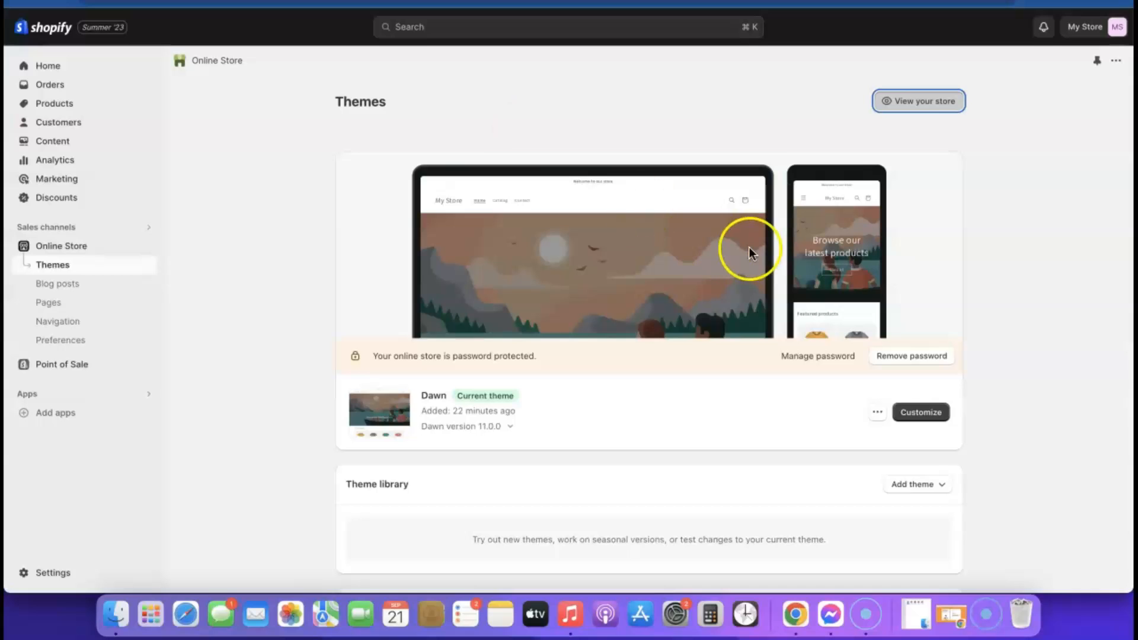
Add the free Sense theme, publish it as the live theme, and remove the store password
{"action": "scroll", "coordinate": [749, 246], "scroll_direction": "down", "scroll_amount": 1}
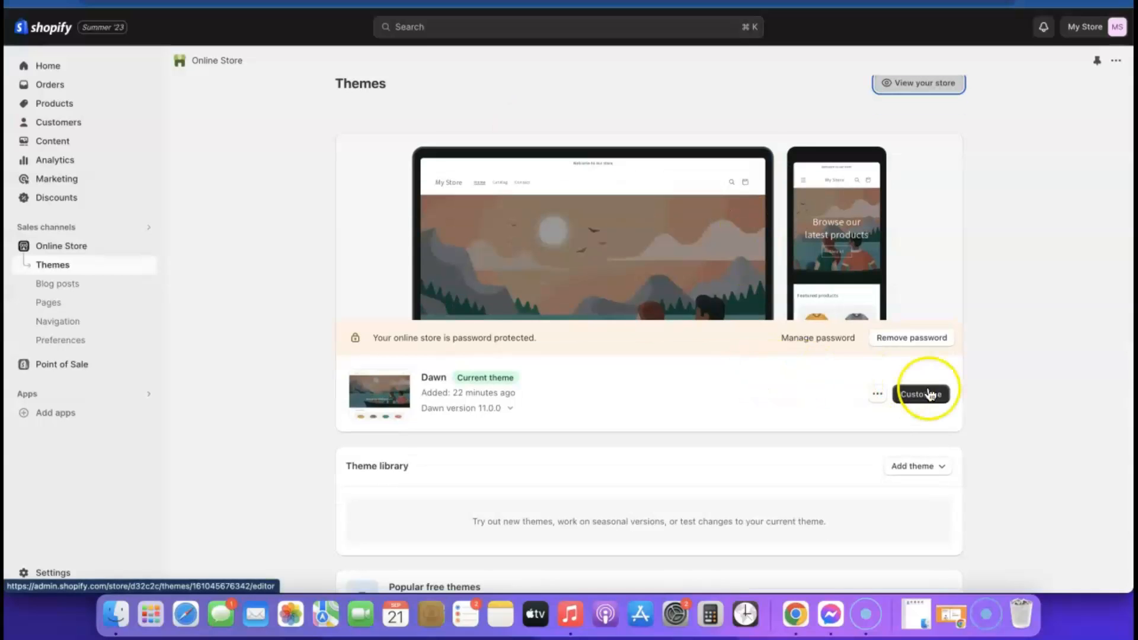
{"action": "scroll", "coordinate": [704, 408], "scroll_direction": "down", "scroll_amount": 5}
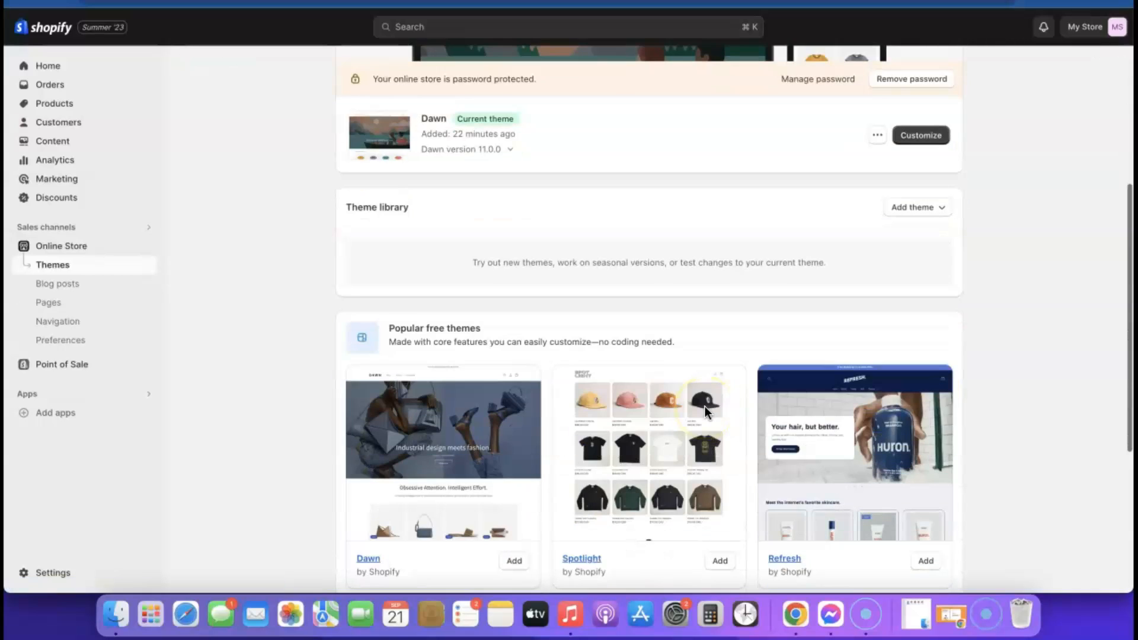
{"action": "scroll", "coordinate": [720, 413], "scroll_direction": "down", "scroll_amount": 5}
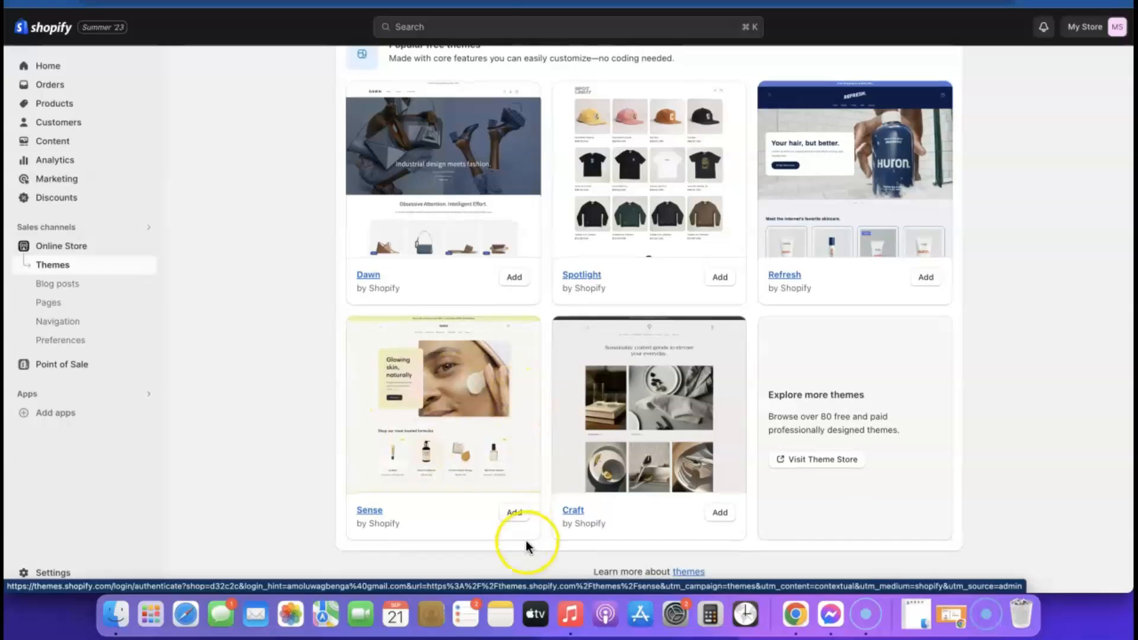
{"action": "left_click", "coordinate": [515, 515]}
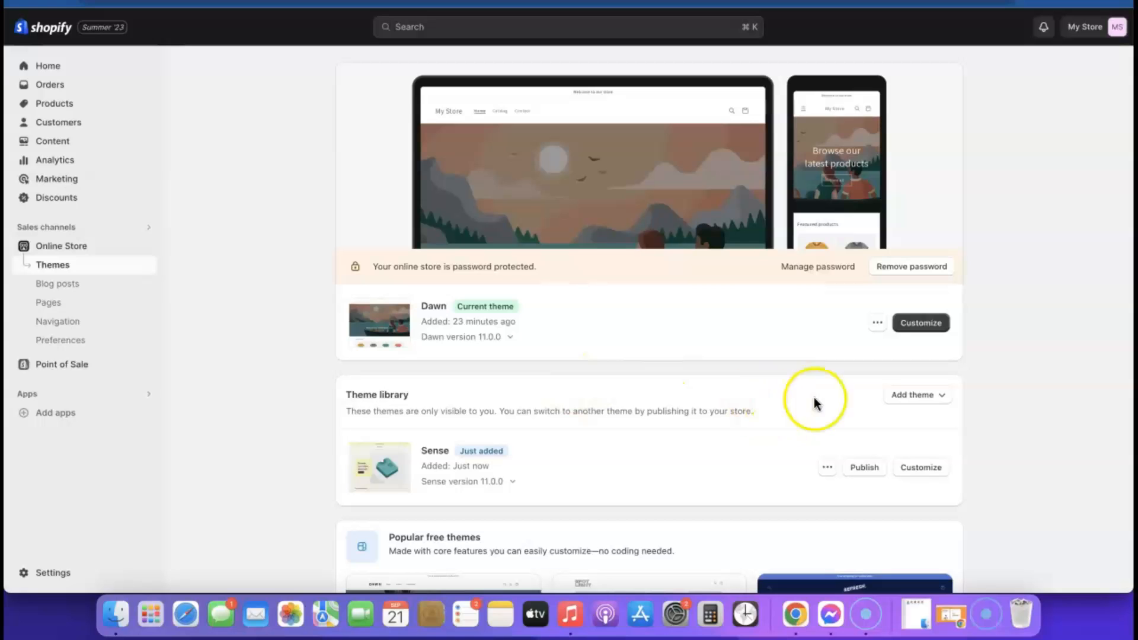
{"action": "left_click", "coordinate": [867, 470]}
{"action": "left_click", "coordinate": [741, 422]}
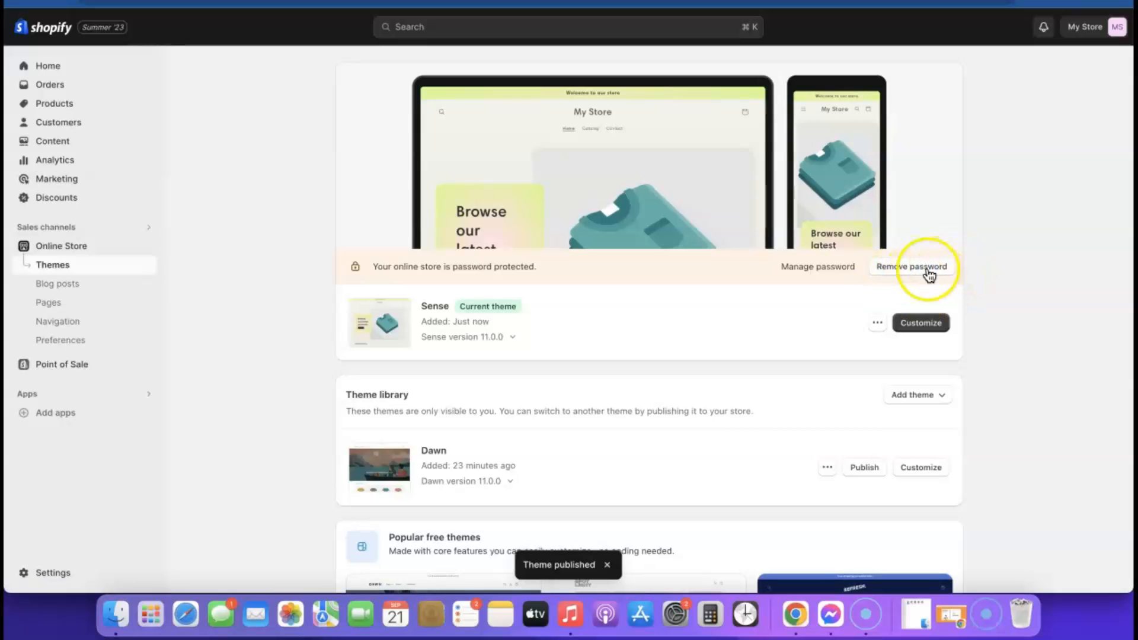
{"action": "left_click", "coordinate": [915, 270]}
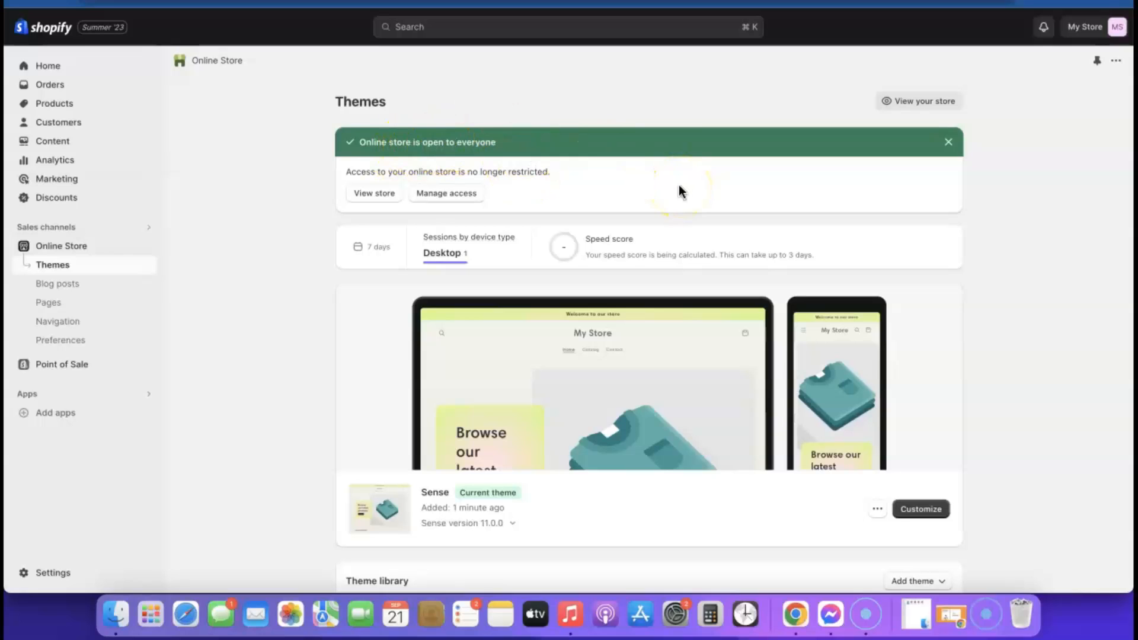
{"action": "left_click", "coordinate": [918, 511]}
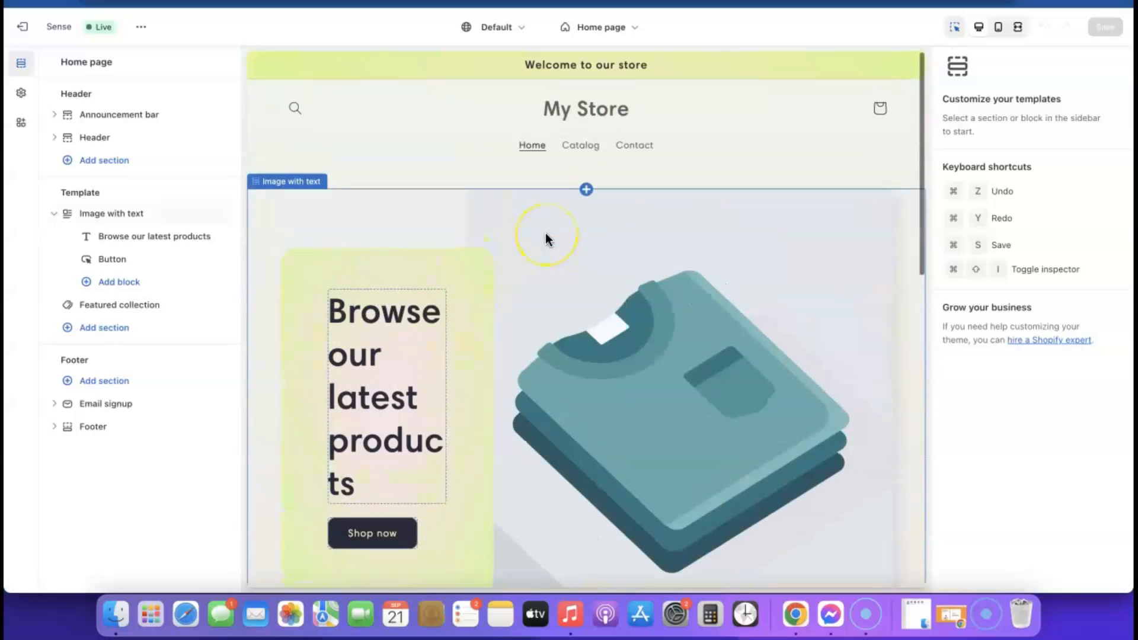
{"action": "scroll", "coordinate": [478, 240], "scroll_direction": "down", "scroll_amount": 5}
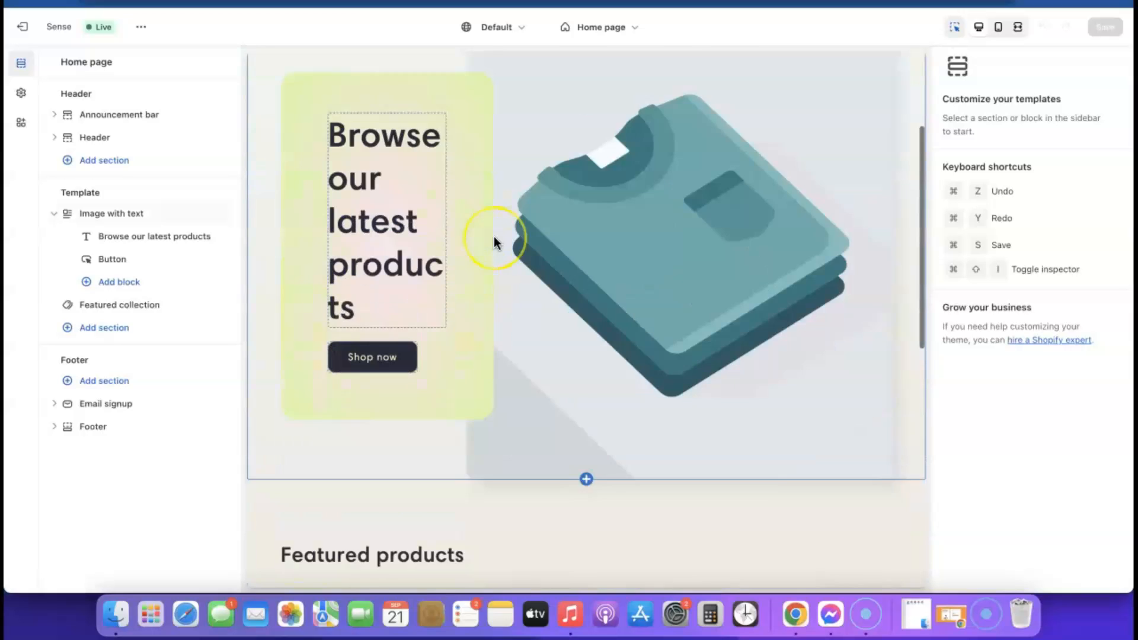
{"action": "scroll", "coordinate": [493, 237], "scroll_direction": "up", "scroll_amount": 4}
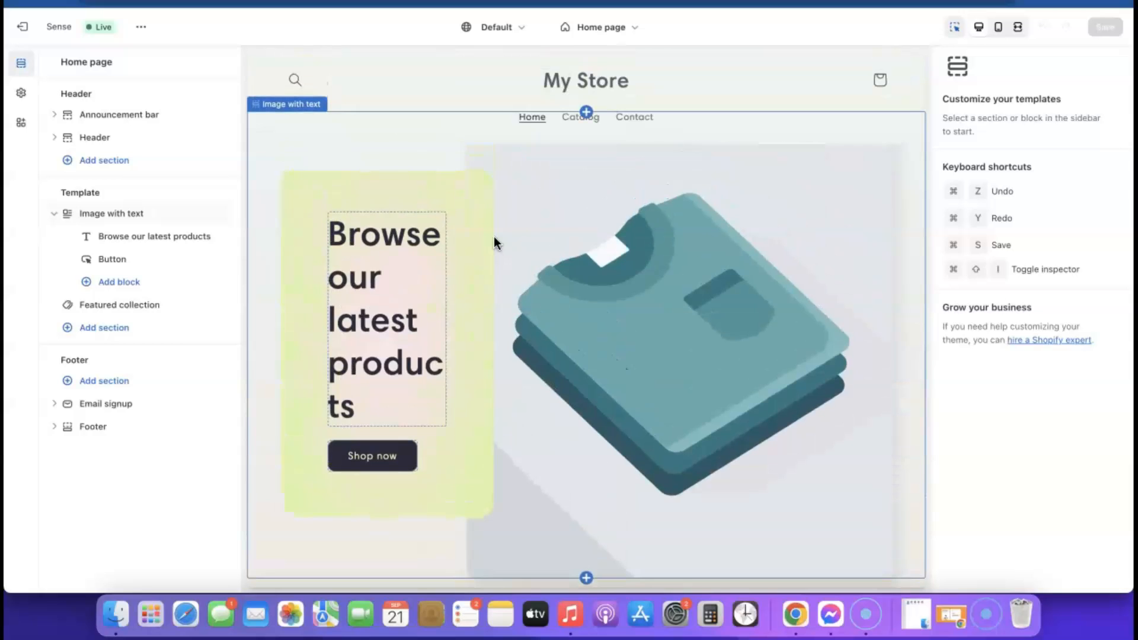
{"action": "left_click", "coordinate": [34, 31]}
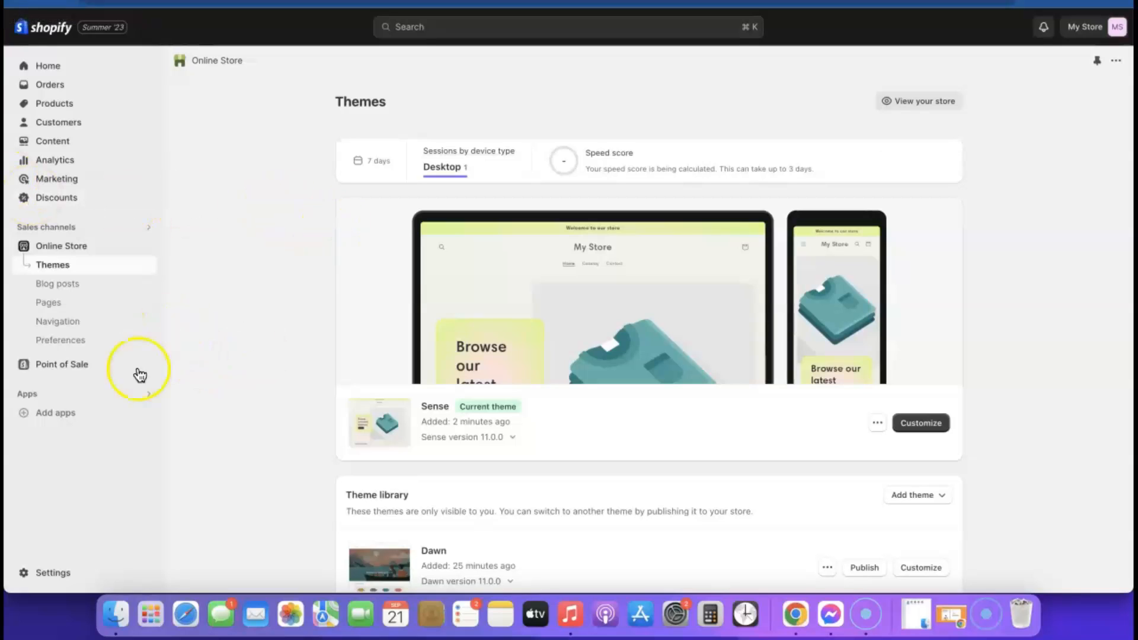
Search the Shopify App Store for 'Kopy' and begin installing Kopy - Copy products
{"action": "left_click", "coordinate": [54, 413]}
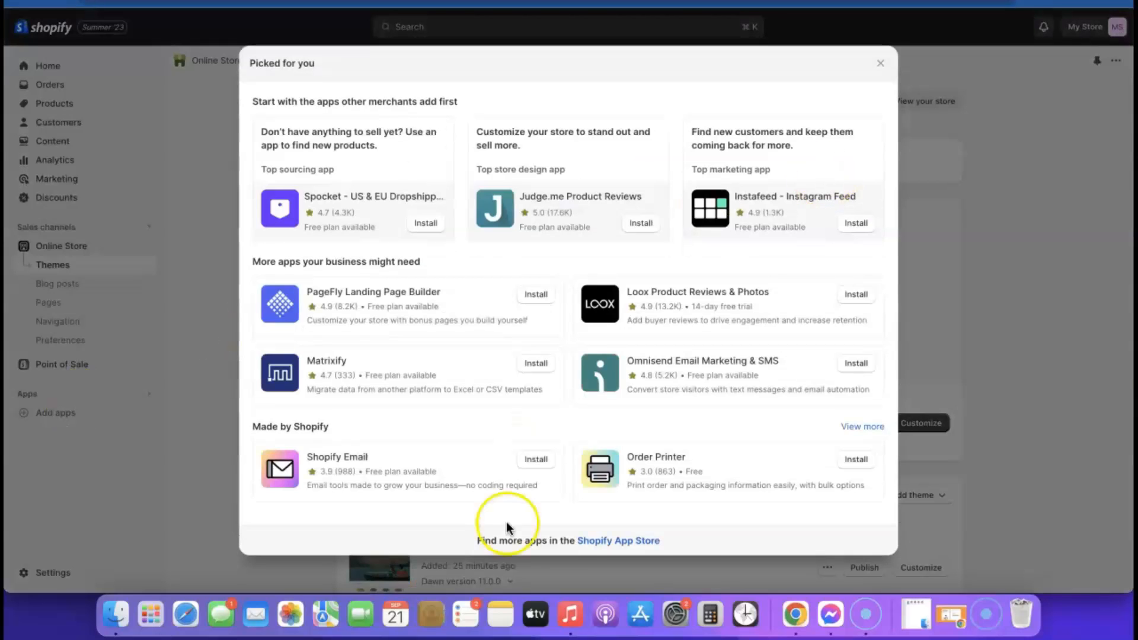
{"action": "left_click", "coordinate": [630, 541]}
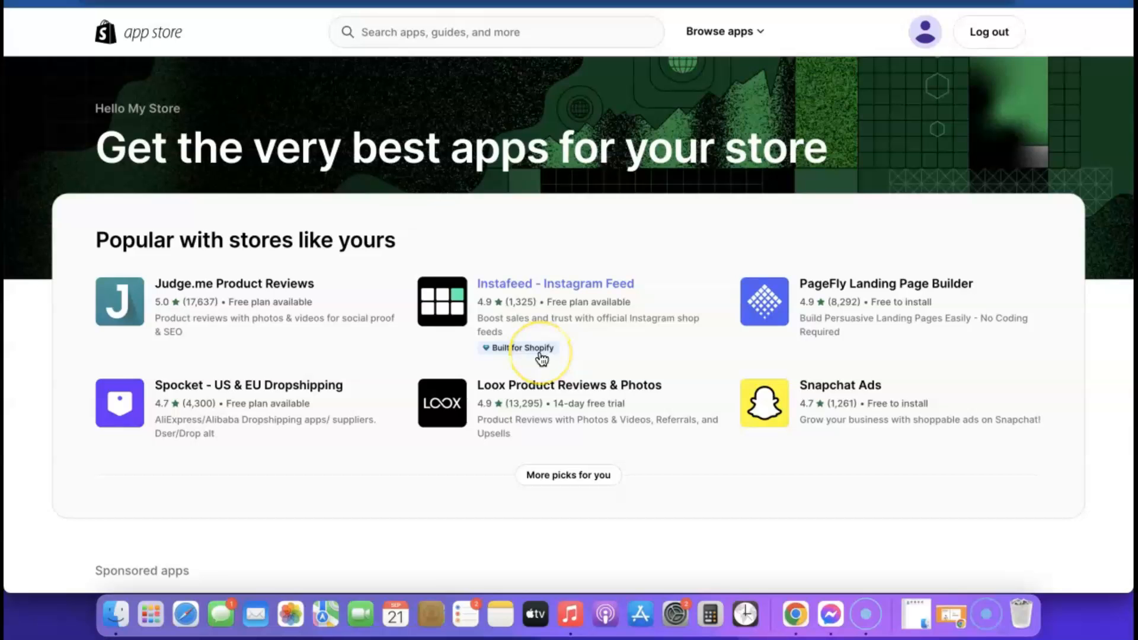
{"action": "left_click", "coordinate": [546, 351]}
{"action": "scroll", "coordinate": [546, 351], "scroll_direction": "down", "scroll_amount": 5}
{"action": "scroll", "coordinate": [546, 348], "scroll_direction": "up", "scroll_amount": 5}
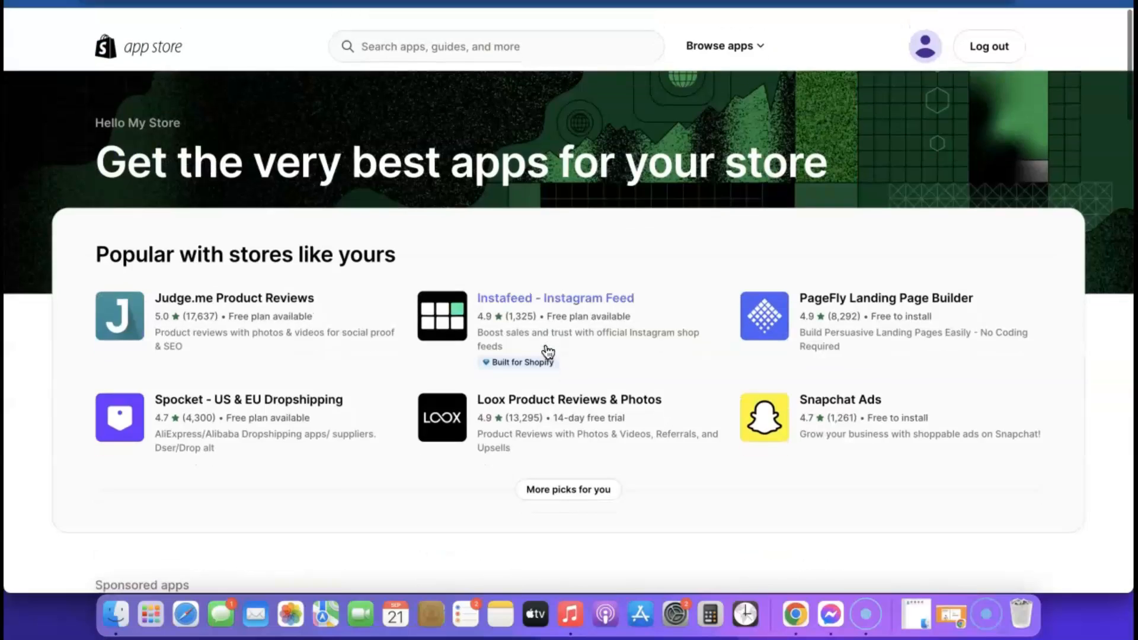
{"action": "left_click", "coordinate": [470, 32]}
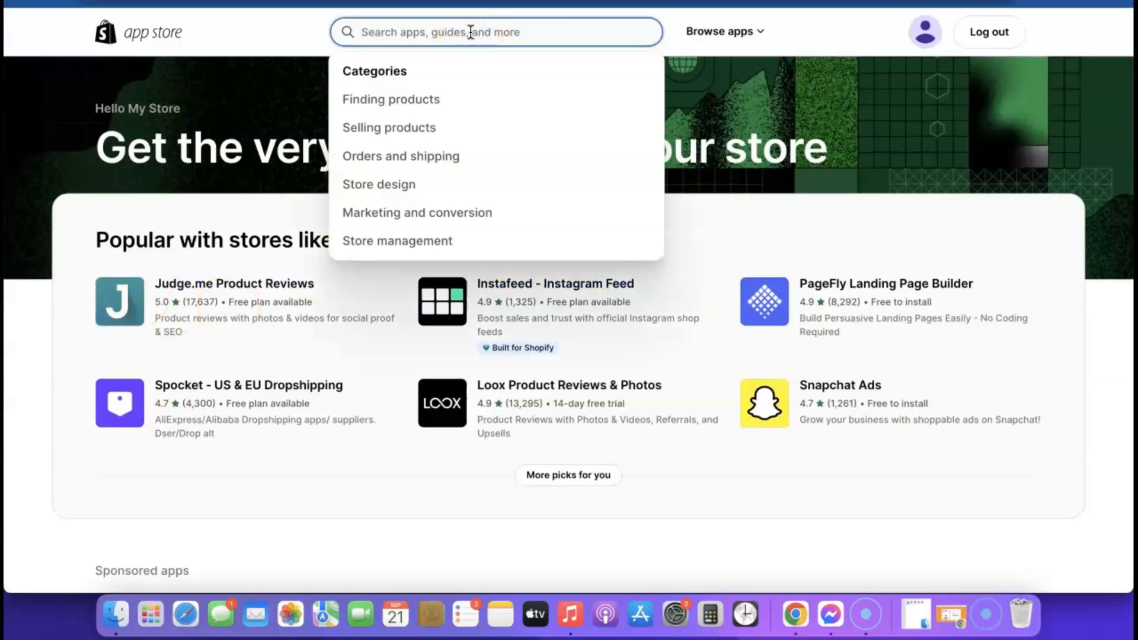
{"action": "type", "text": "Kopy"}
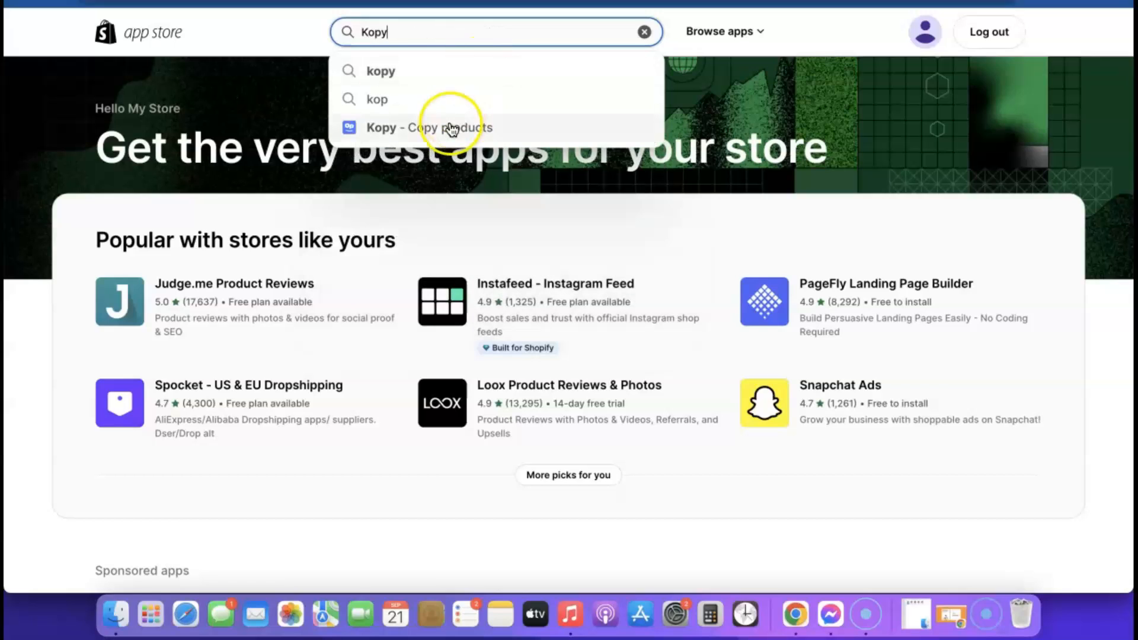
{"action": "left_click_drag", "start_coordinate": [412, 135], "coordinate": [413, 129]}
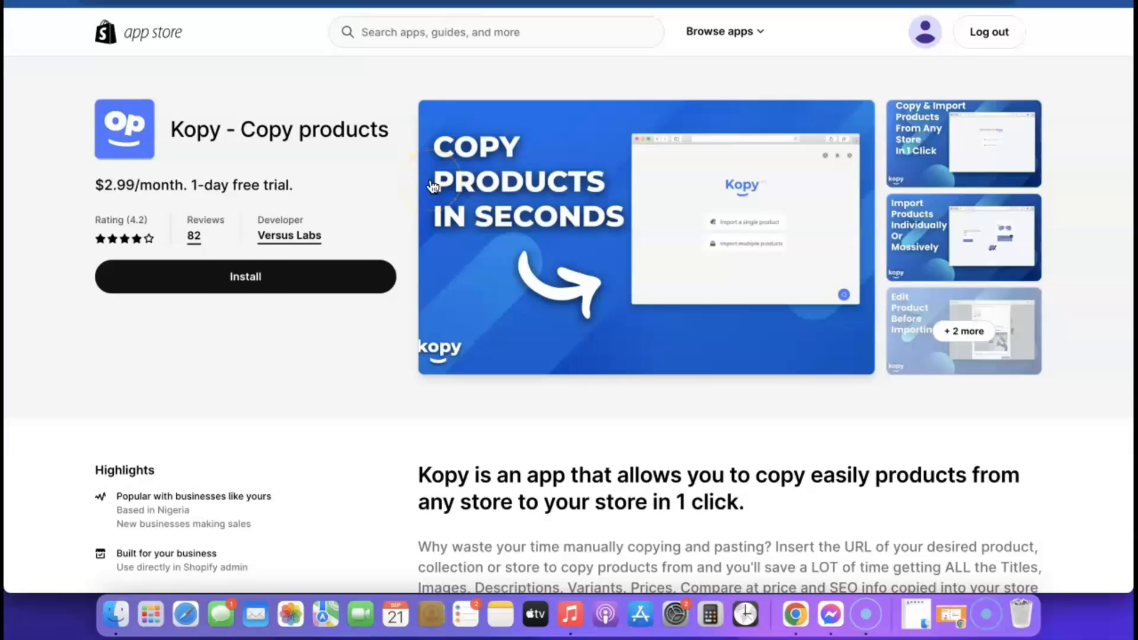
{"action": "left_click", "coordinate": [237, 279]}
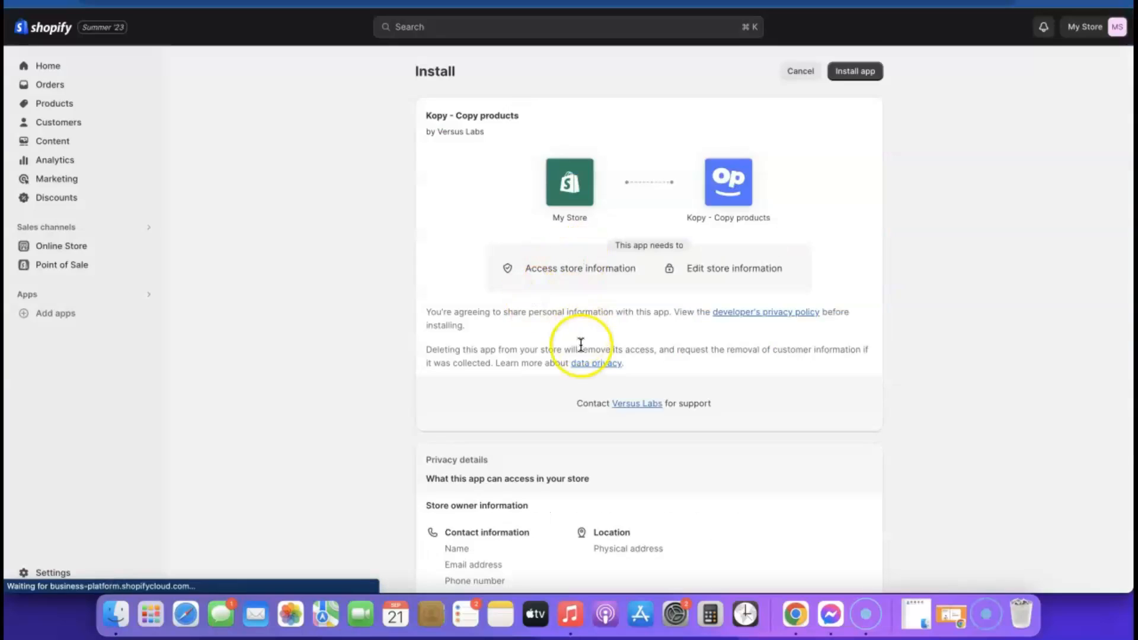
{"action": "scroll", "coordinate": [580, 347], "scroll_direction": "down", "scroll_amount": 4}
Install Kopy on the $2.99 monthly plan, dismiss the chat popup, and return to Kopy's home
{"action": "scroll", "coordinate": [582, 350], "scroll_direction": "up", "scroll_amount": 4}
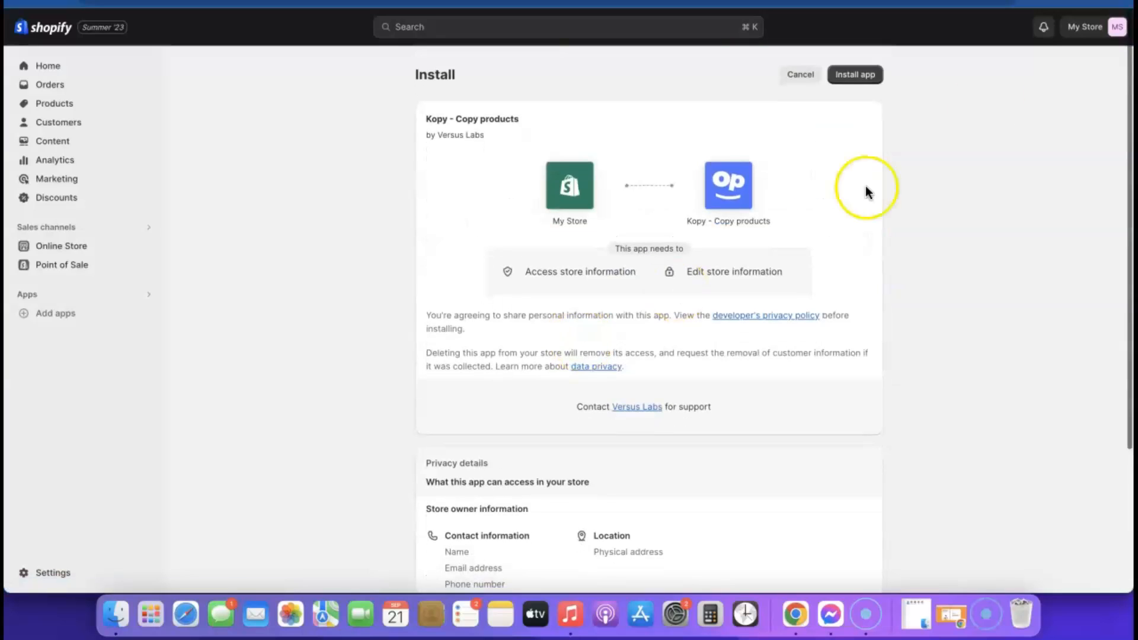
{"action": "left_click", "coordinate": [859, 74]}
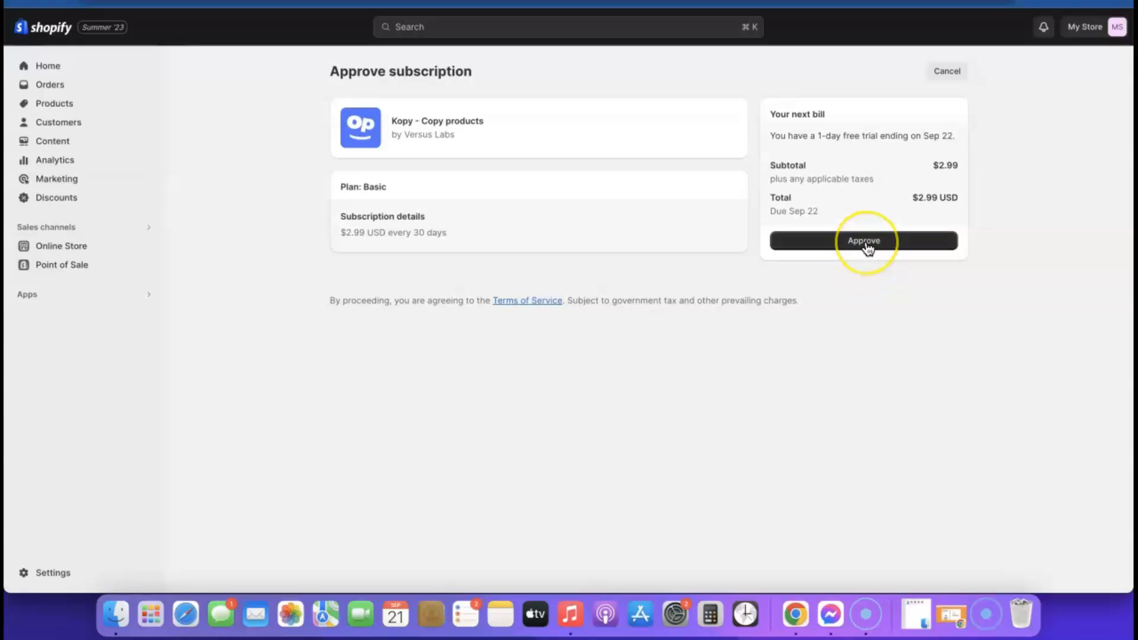
{"action": "left_click", "coordinate": [866, 244]}
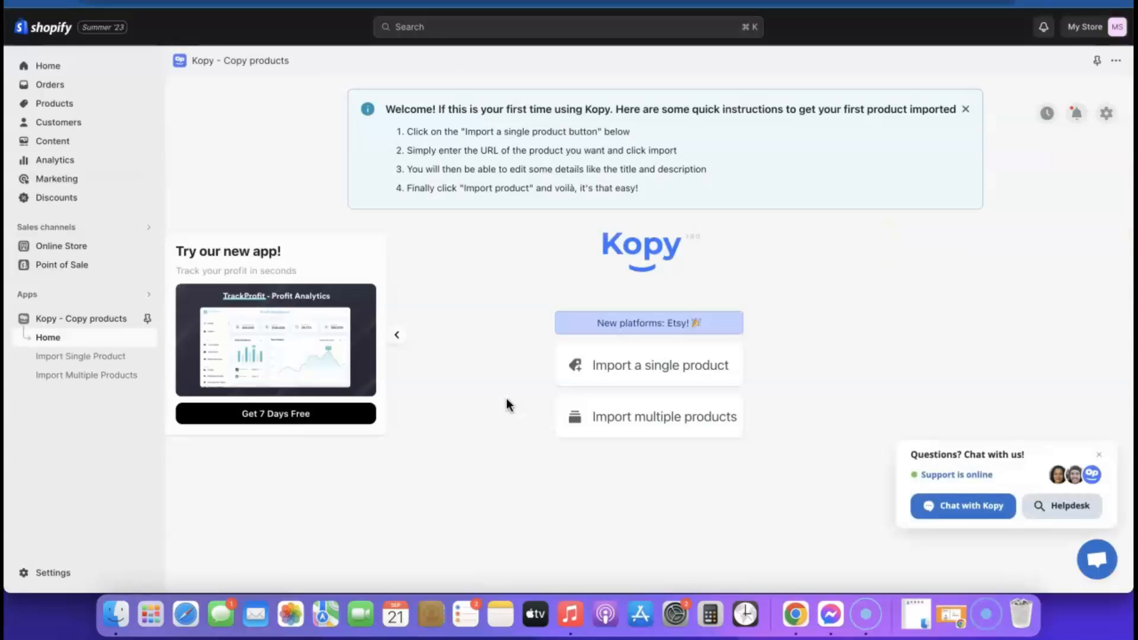
{"action": "left_click", "coordinate": [1100, 455]}
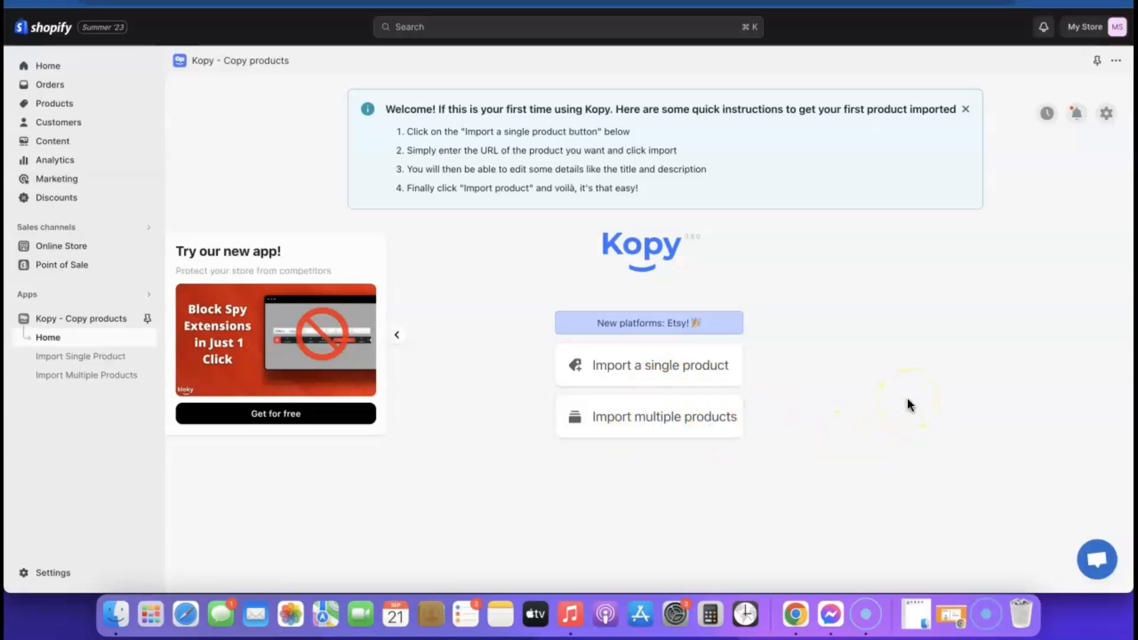
{"action": "left_click", "coordinate": [674, 415]}
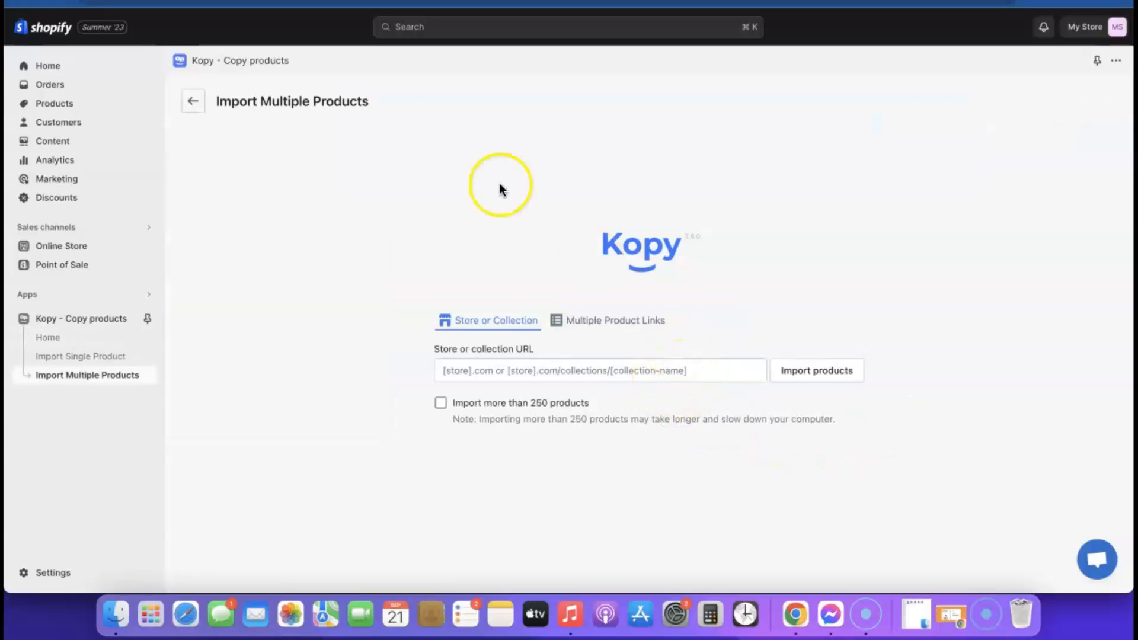
{"action": "left_click", "coordinate": [193, 103]}
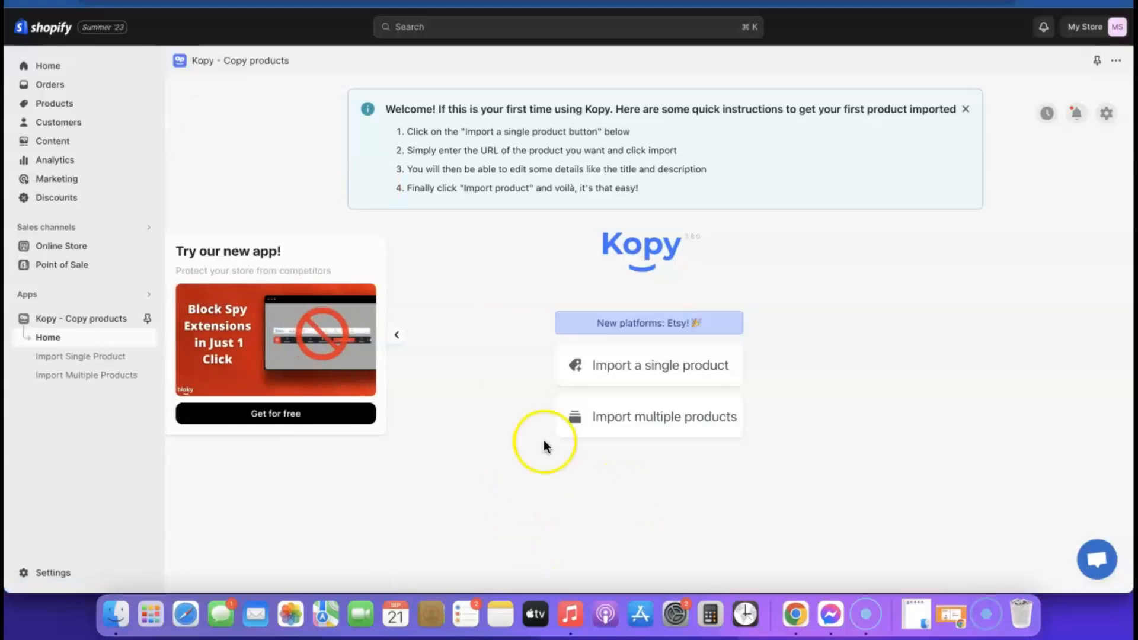
{"action": "left_click", "coordinate": [652, 368]}
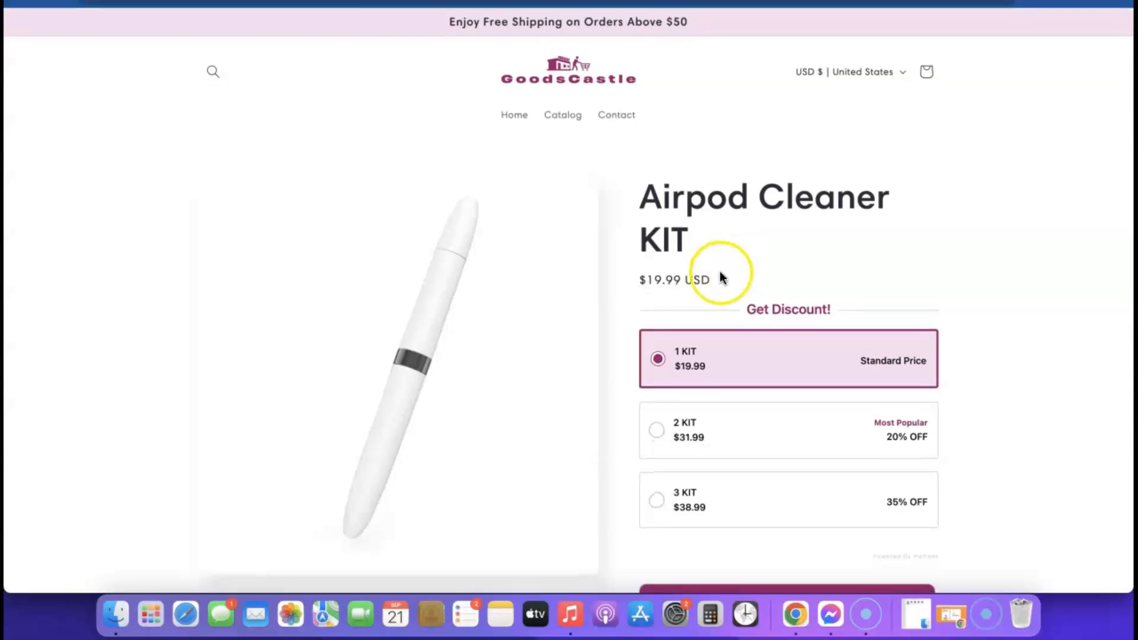
{"action": "left_click", "coordinate": [330, 1]}
{"action": "right_click", "coordinate": [332, 1]}
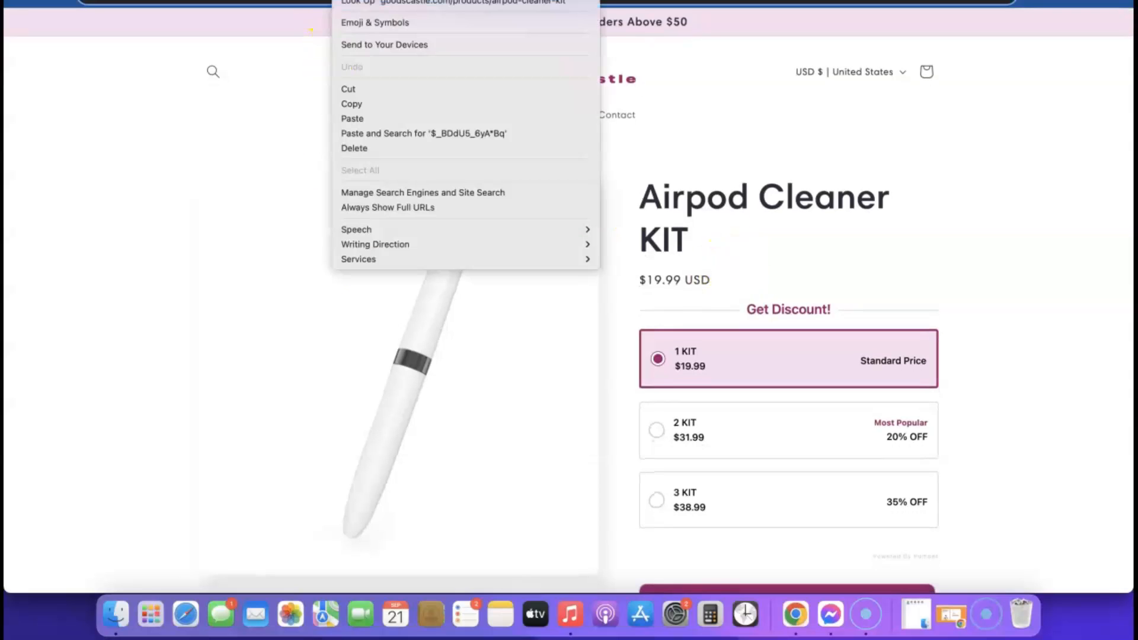
{"action": "left_click", "coordinate": [362, 102]}
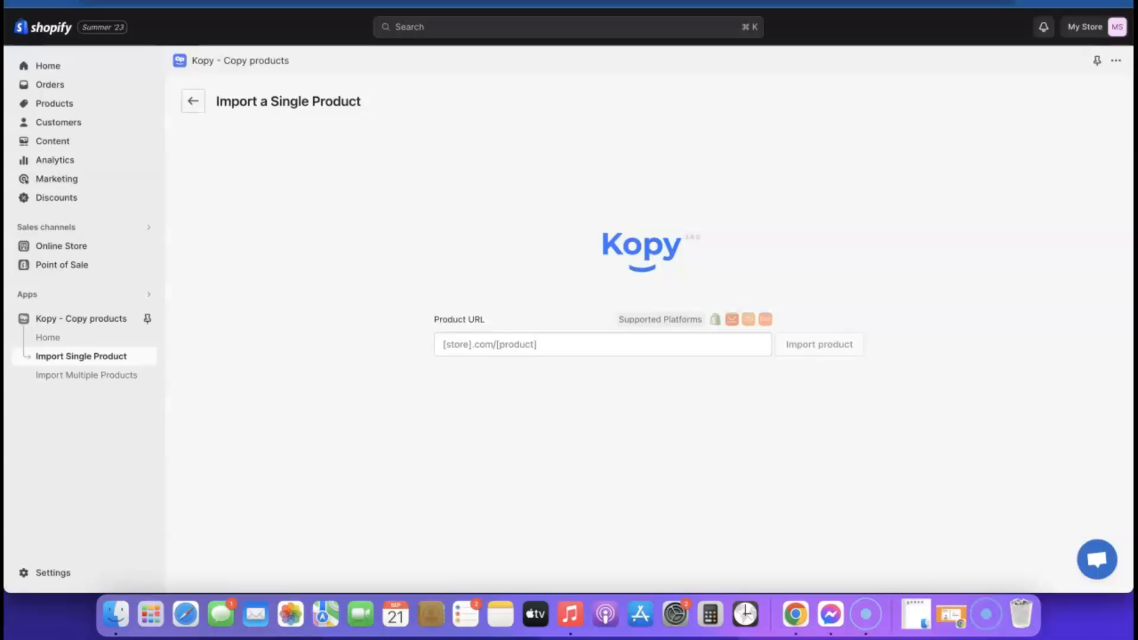
{"action": "left_click", "coordinate": [548, 350]}
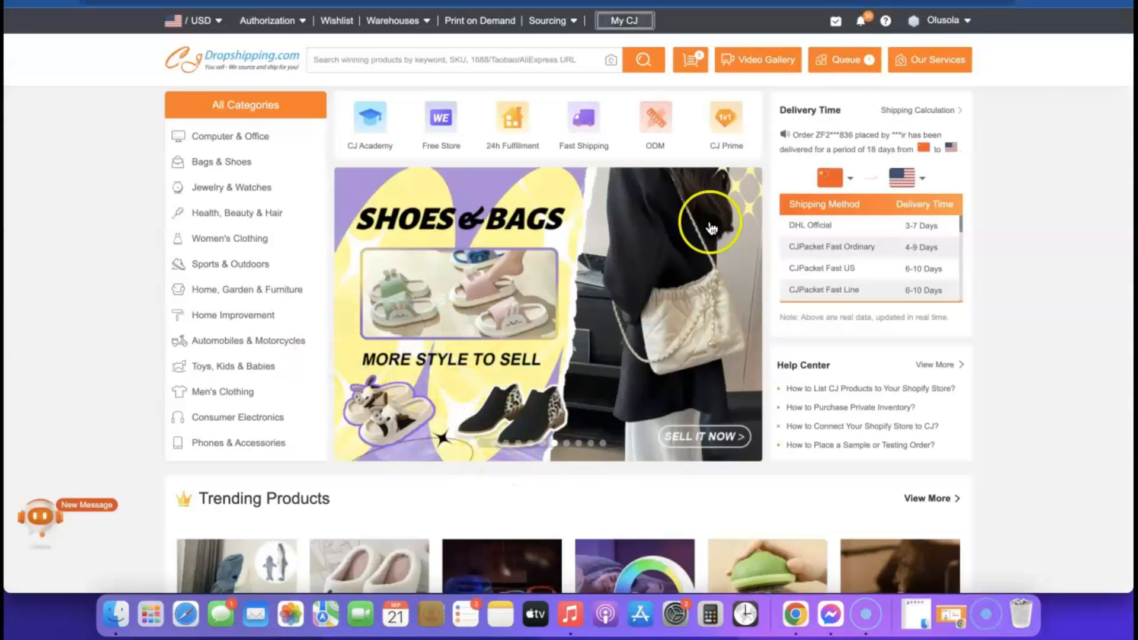
{"action": "scroll", "coordinate": [712, 249], "scroll_direction": "down", "scroll_amount": 8}
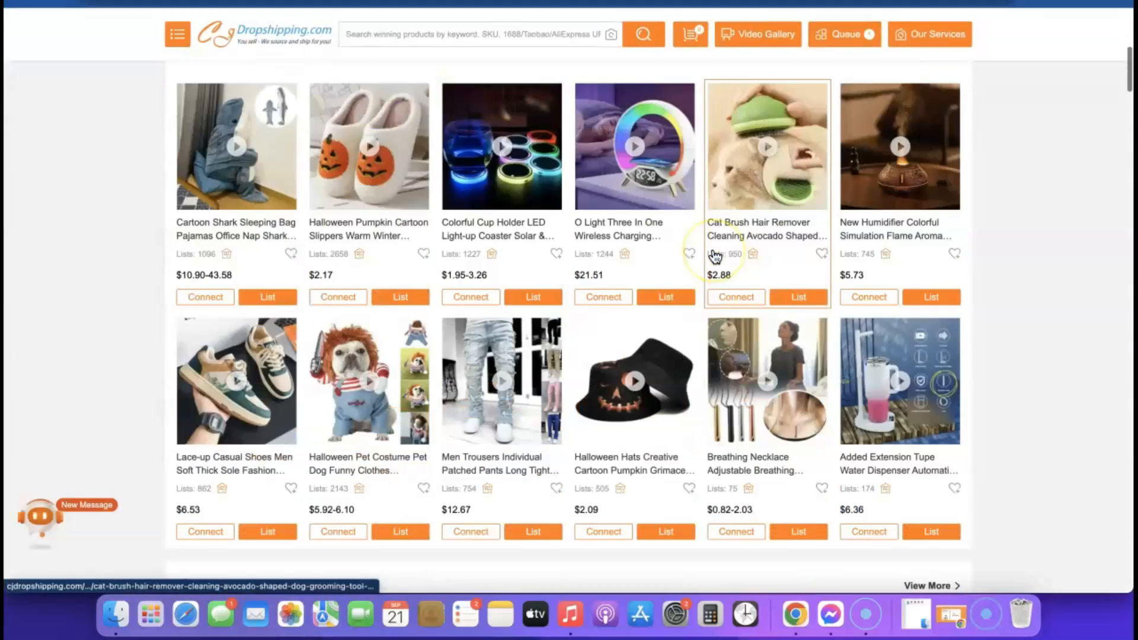
{"action": "scroll", "coordinate": [715, 256], "scroll_direction": "down", "scroll_amount": 3}
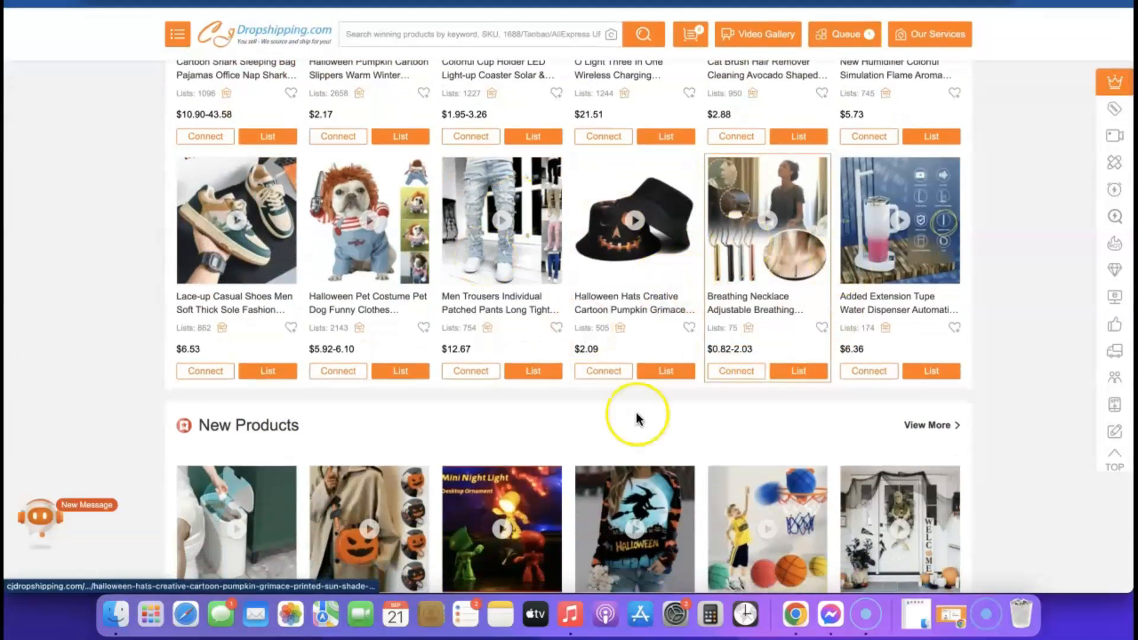
{"action": "mouse_move", "coordinate": [507, 372]}
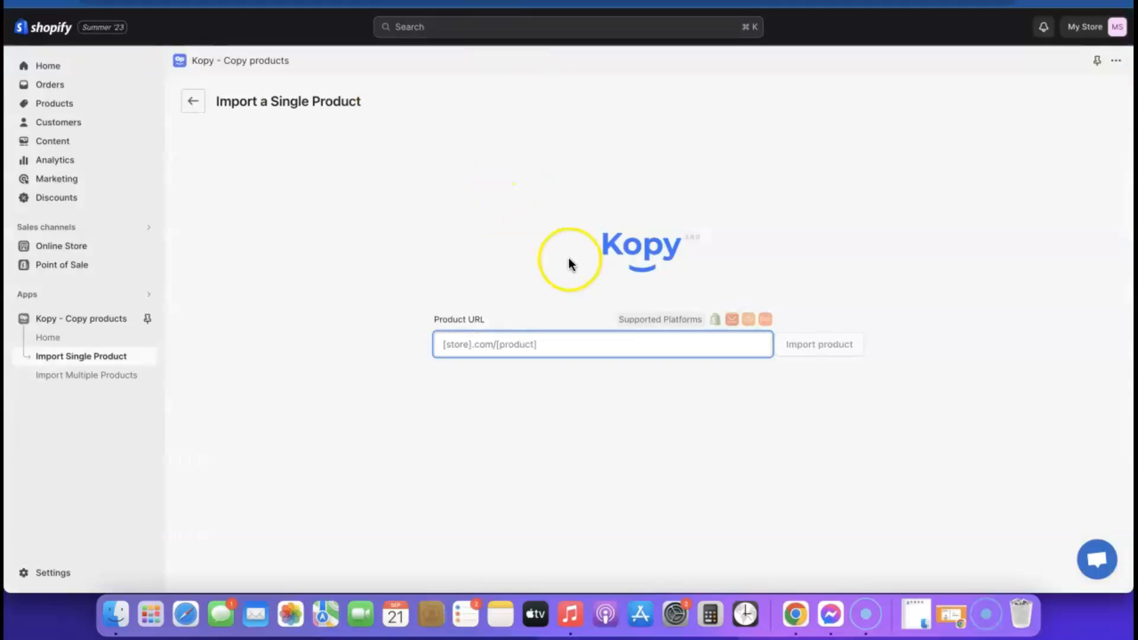
{"action": "left_click", "coordinate": [522, 346]}
{"action": "key", "text": "super+v"}
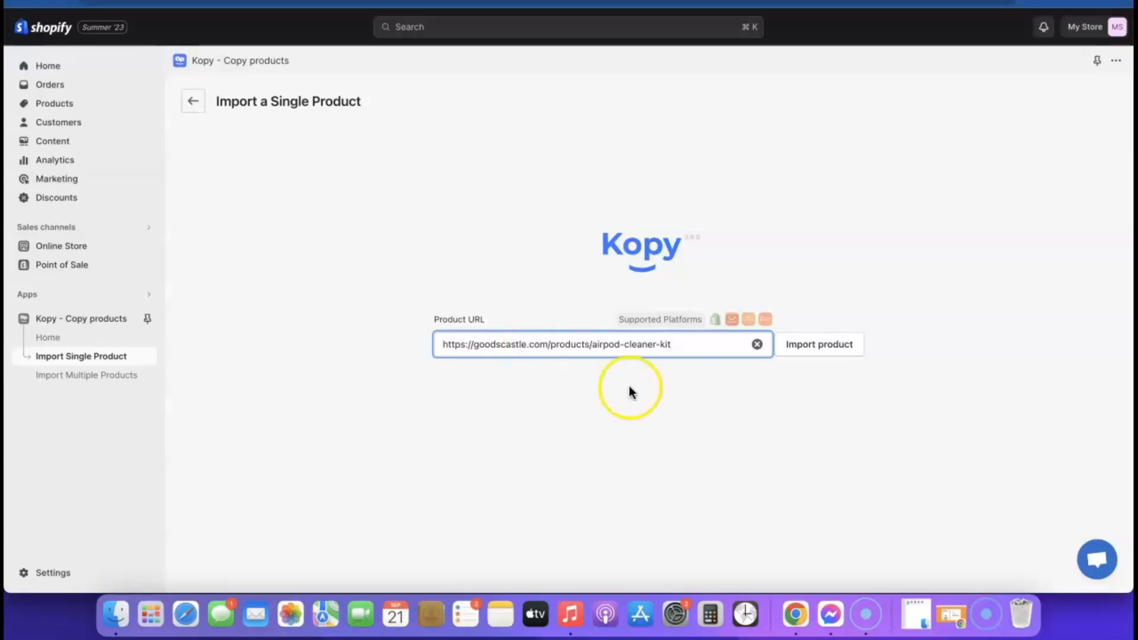
Start importing the Airpod Cleaner KIT and review its imported product title and details
{"action": "left_click", "coordinate": [817, 352]}
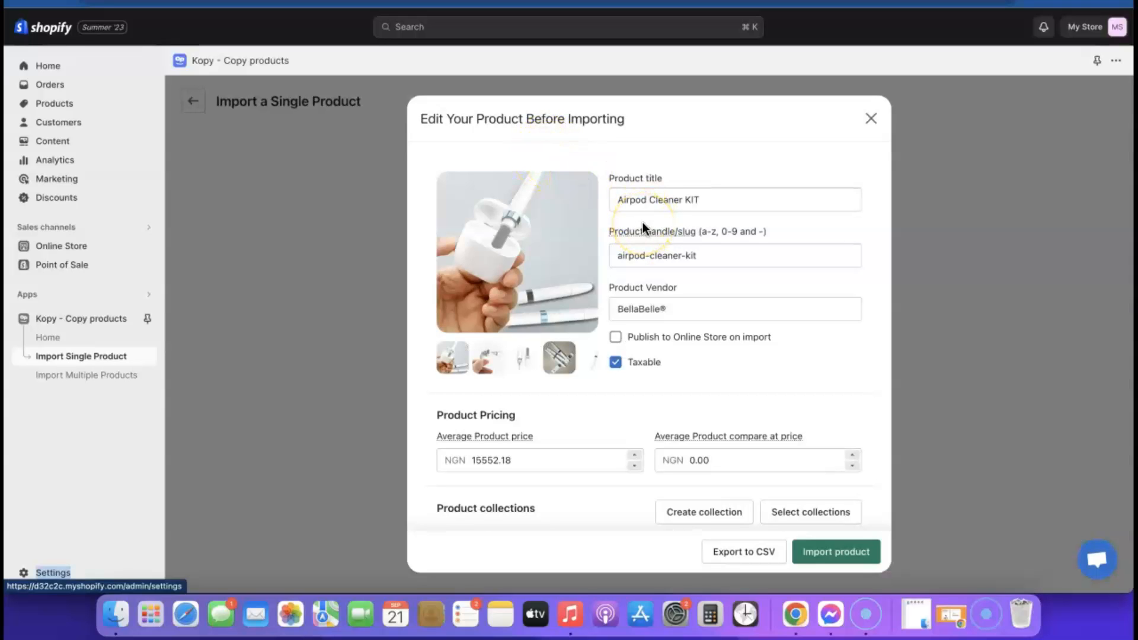
{"action": "scroll", "coordinate": [642, 222], "scroll_direction": "down", "scroll_amount": 2}
{"action": "scroll", "coordinate": [642, 222], "scroll_direction": "up", "scroll_amount": 2}
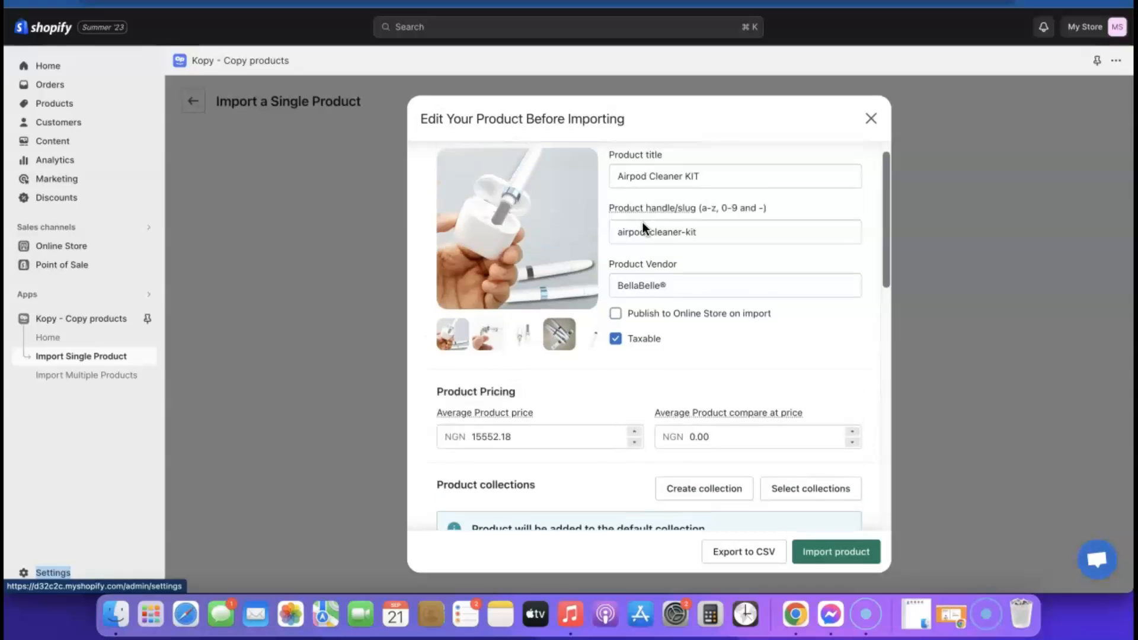
{"action": "left_click", "coordinate": [702, 197]}
{"action": "mouse_move", "coordinate": [654, 247]}
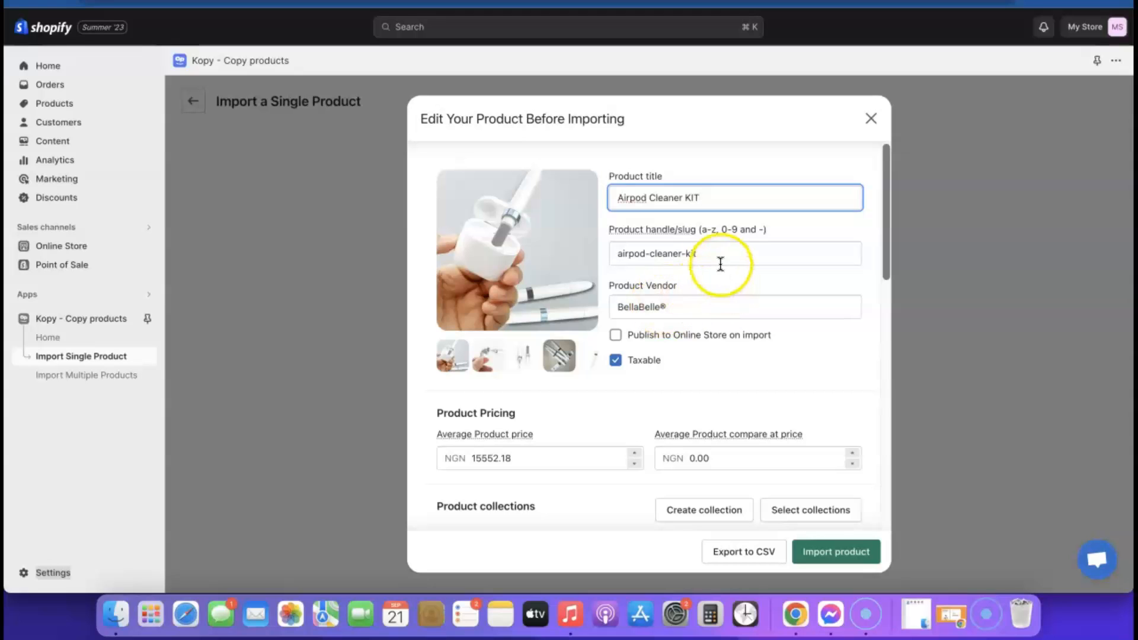
{"action": "scroll", "coordinate": [682, 373], "scroll_direction": "down", "scroll_amount": 1}
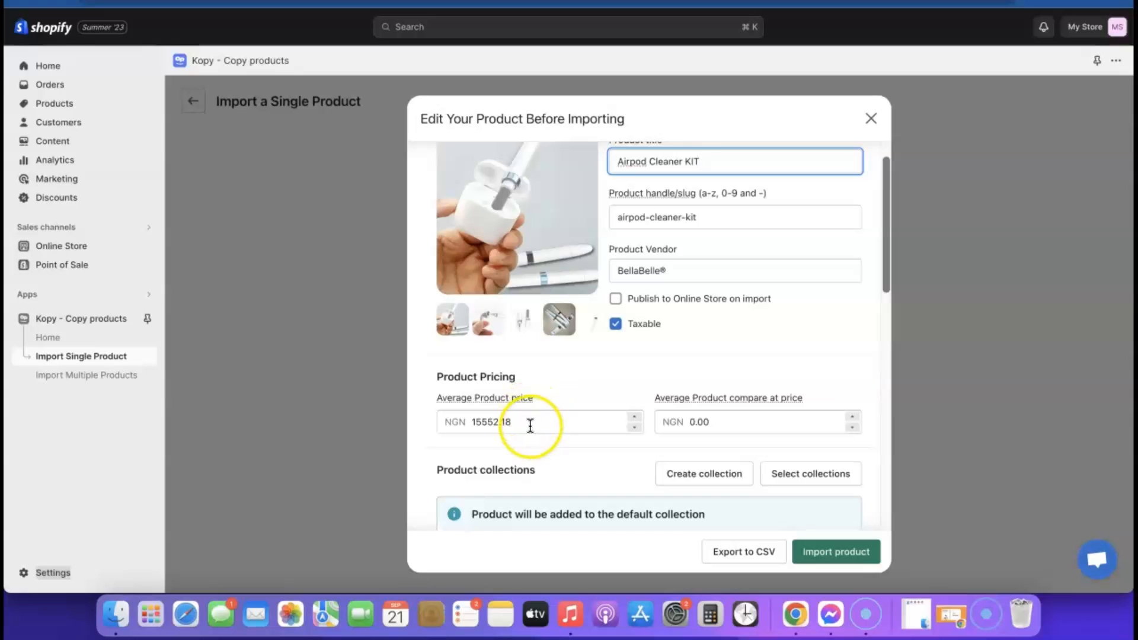
{"action": "scroll", "coordinate": [533, 422], "scroll_direction": "down", "scroll_amount": 2}
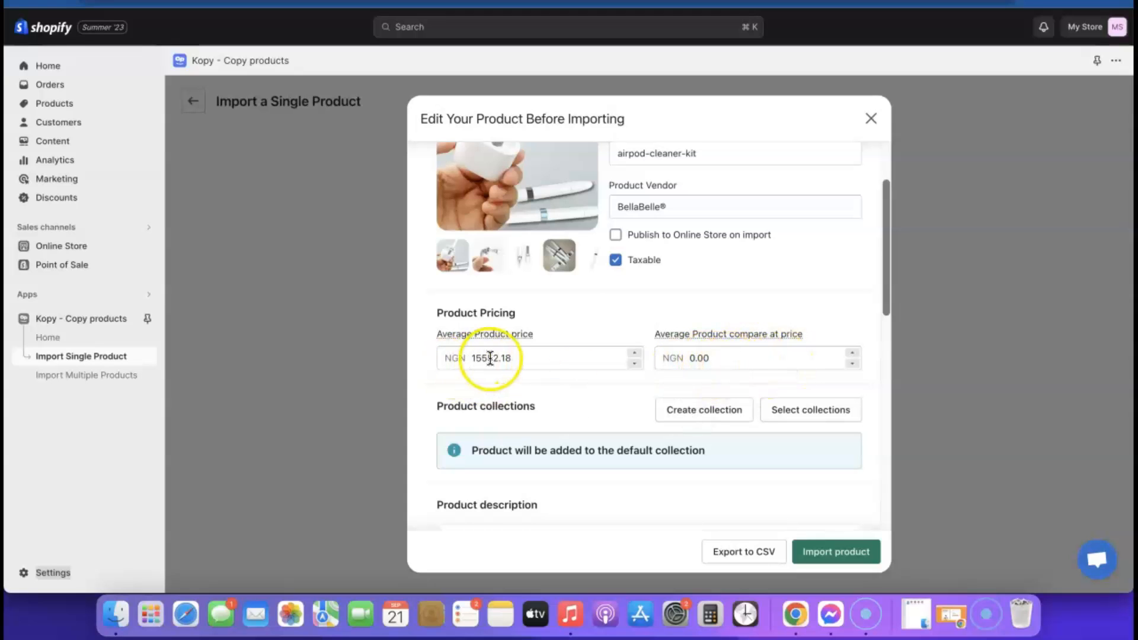
{"action": "scroll", "coordinate": [685, 380], "scroll_direction": "down", "scroll_amount": 10}
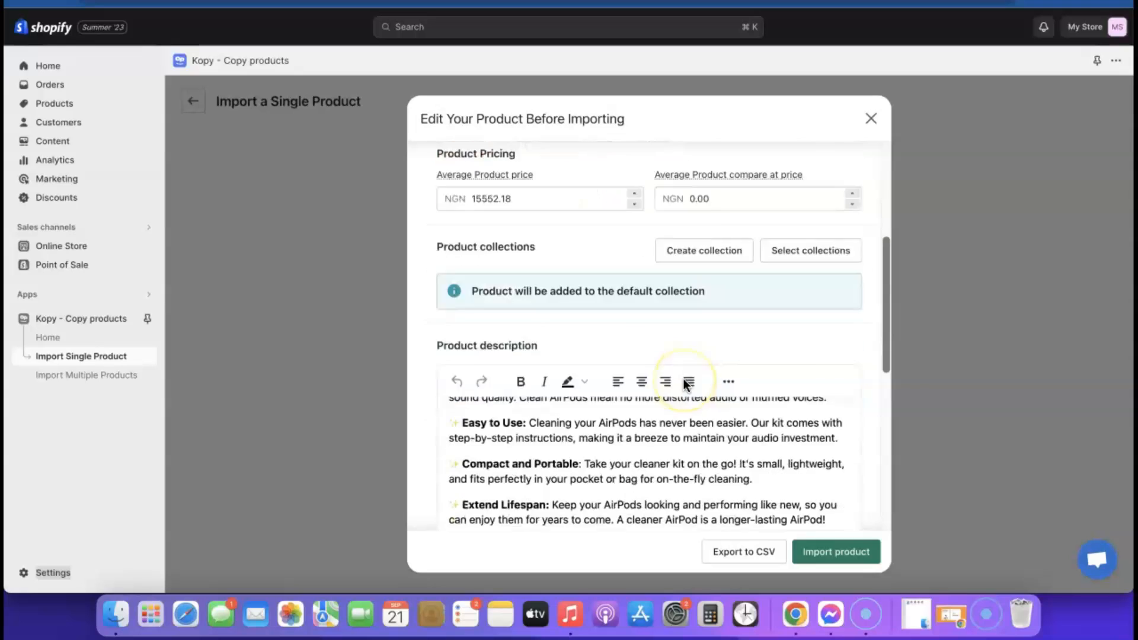
{"action": "scroll", "coordinate": [683, 382], "scroll_direction": "down", "scroll_amount": 2}
{"action": "scroll", "coordinate": [665, 368], "scroll_direction": "up", "scroll_amount": 2}
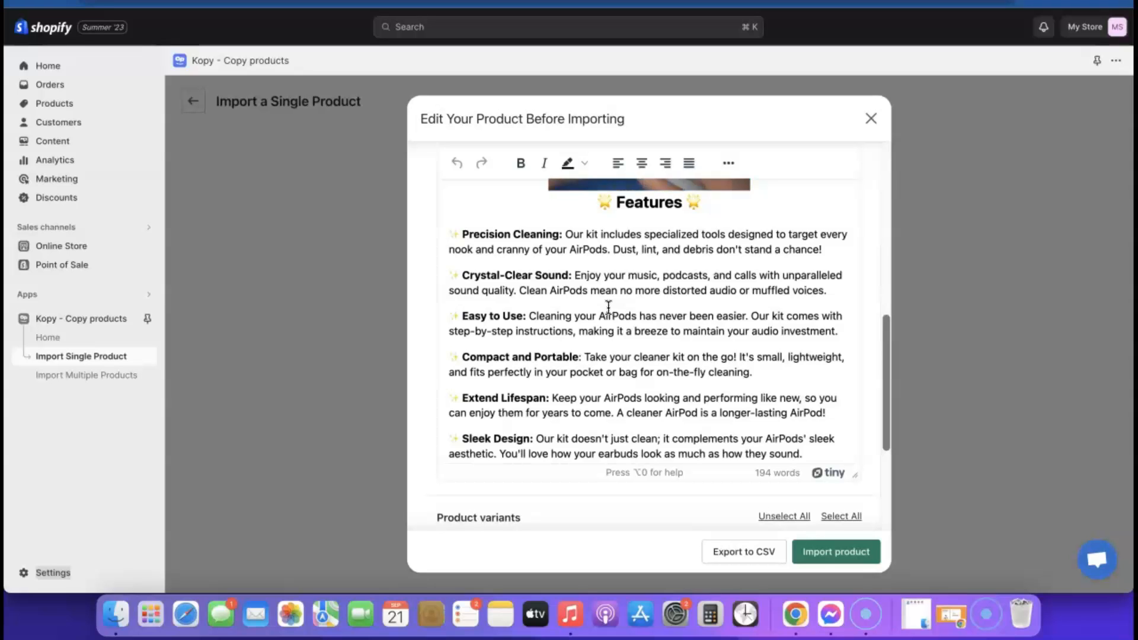
{"action": "scroll", "coordinate": [634, 342], "scroll_direction": "down", "scroll_amount": 3}
{"action": "scroll", "coordinate": [634, 343], "scroll_direction": "down", "scroll_amount": 5}
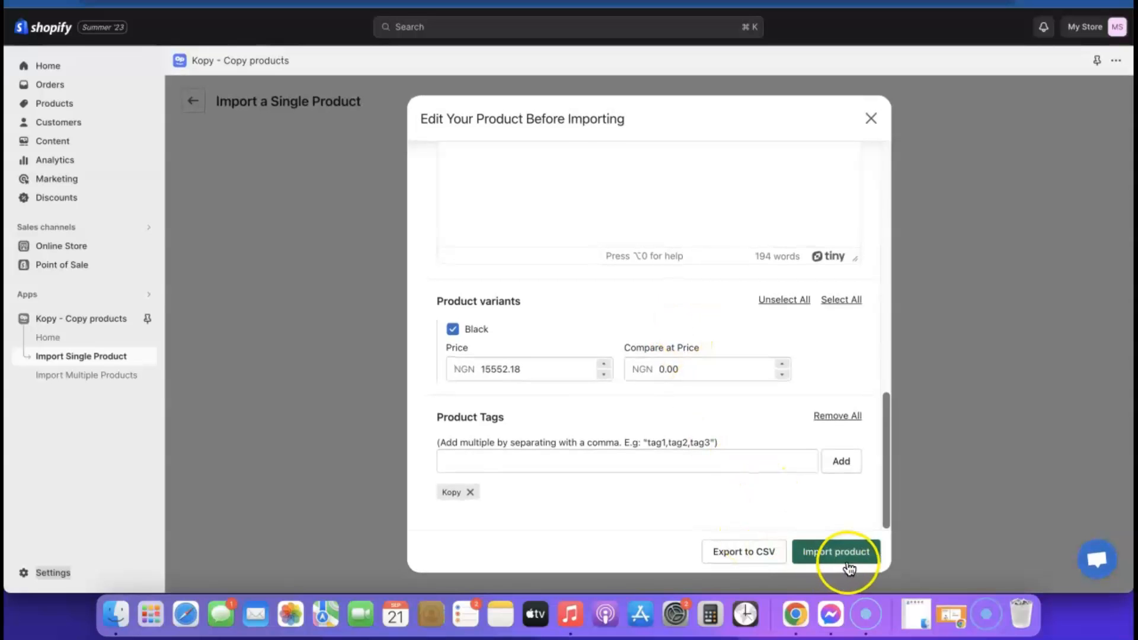
{"action": "scroll", "coordinate": [752, 471], "scroll_direction": "up", "scroll_amount": 1}
{"action": "scroll", "coordinate": [752, 472], "scroll_direction": "up", "scroll_amount": 10}
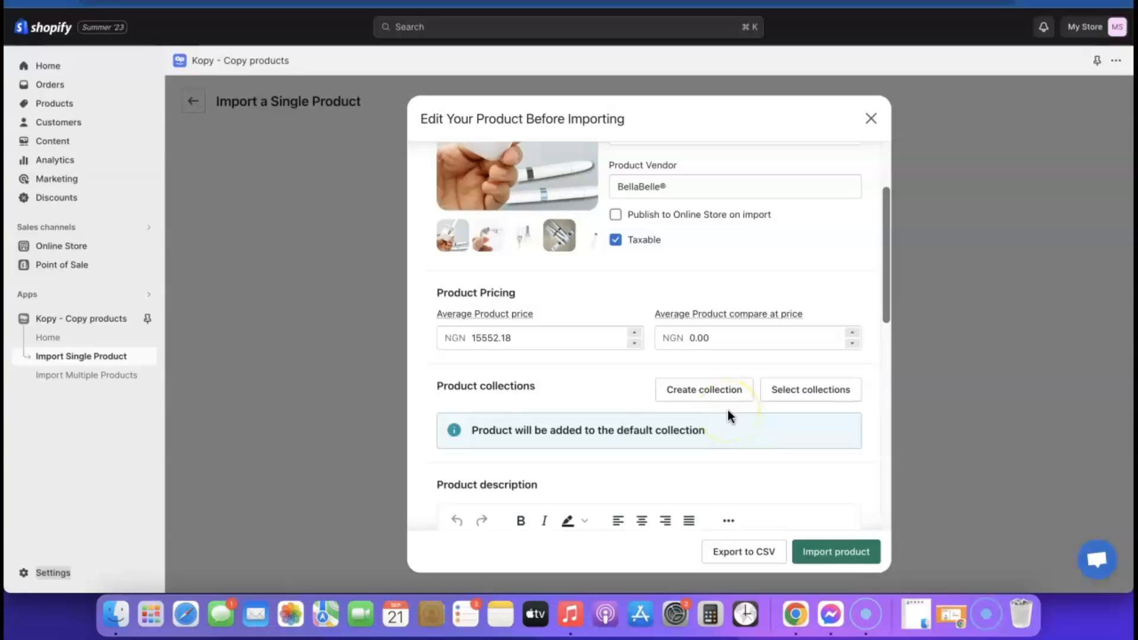
Import the product published to the Online Store as non-taxable, then view its storefront page
{"action": "left_click", "coordinate": [616, 217]}
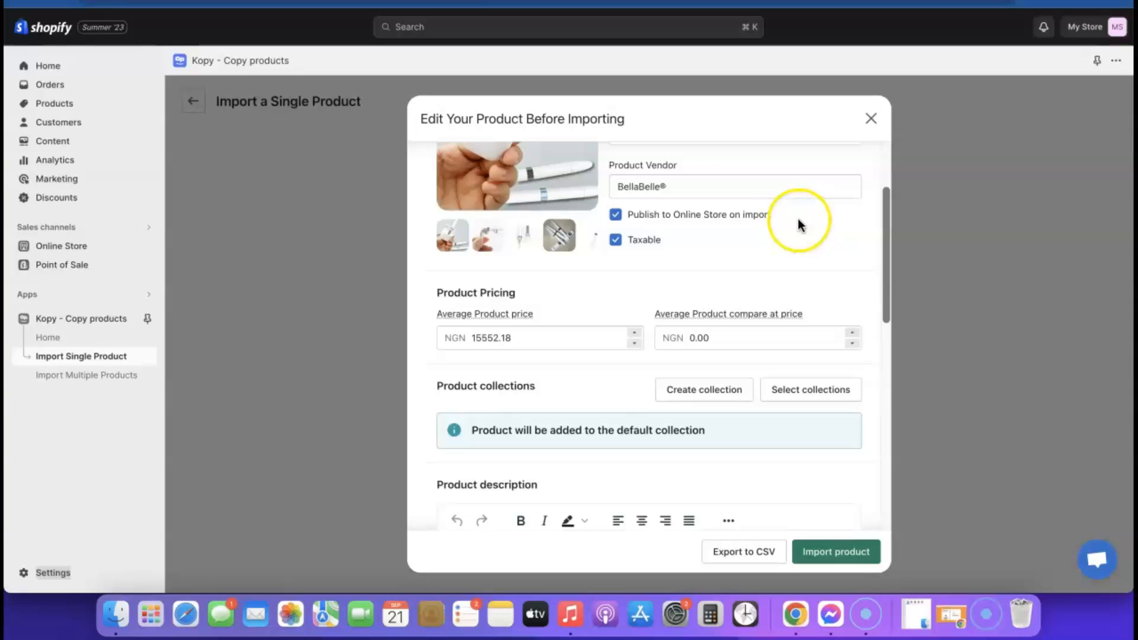
{"action": "left_click", "coordinate": [615, 243]}
{"action": "left_click", "coordinate": [698, 250]}
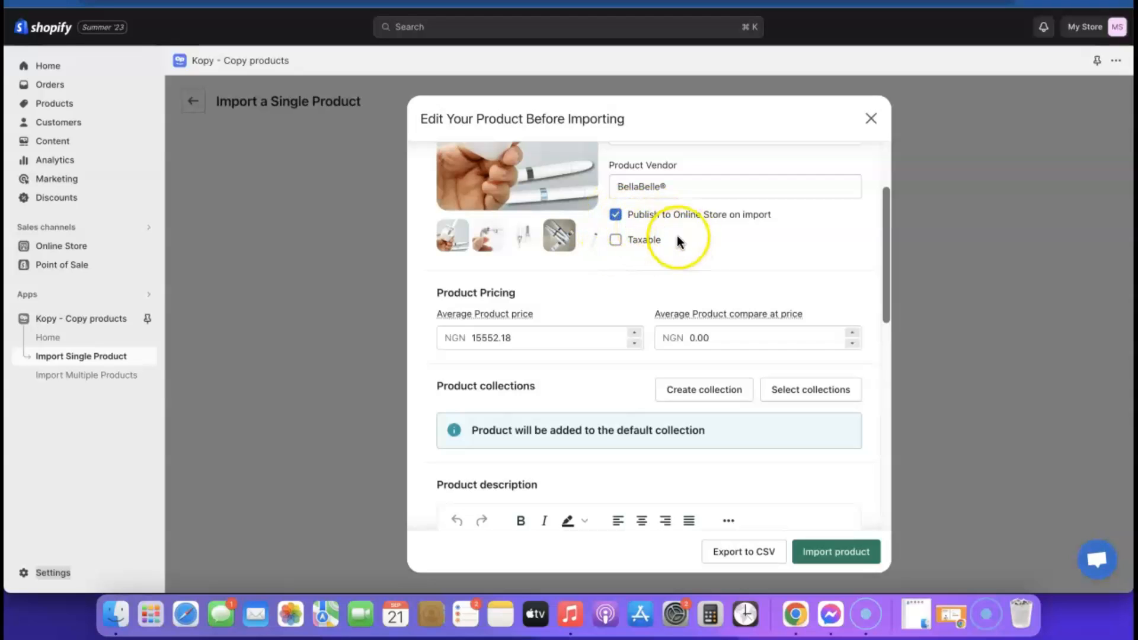
{"action": "left_click", "coordinate": [846, 552]}
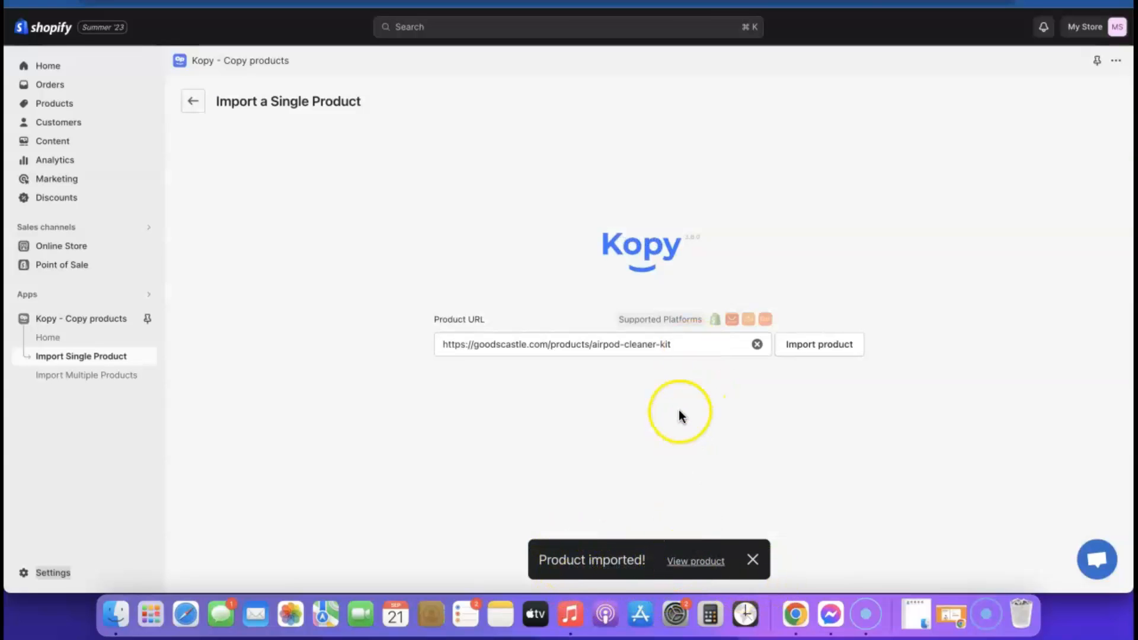
{"action": "left_click", "coordinate": [700, 562]}
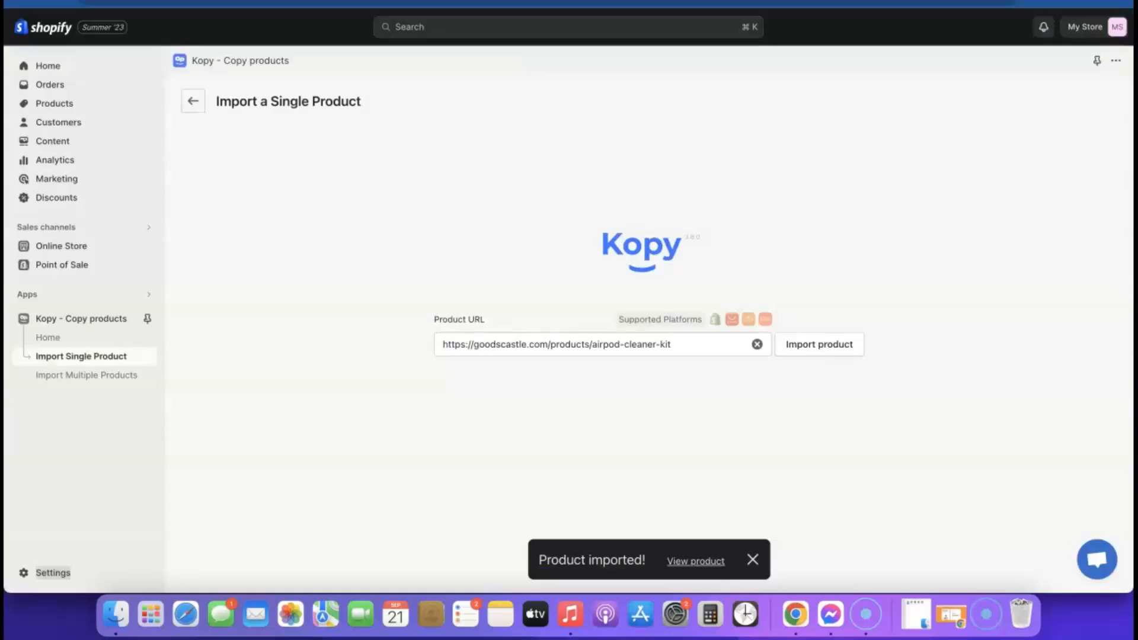
Open the store settings at Store details, where the currency shows Nigerian nairas (NGN)
{"action": "left_click", "coordinate": [37, 574]}
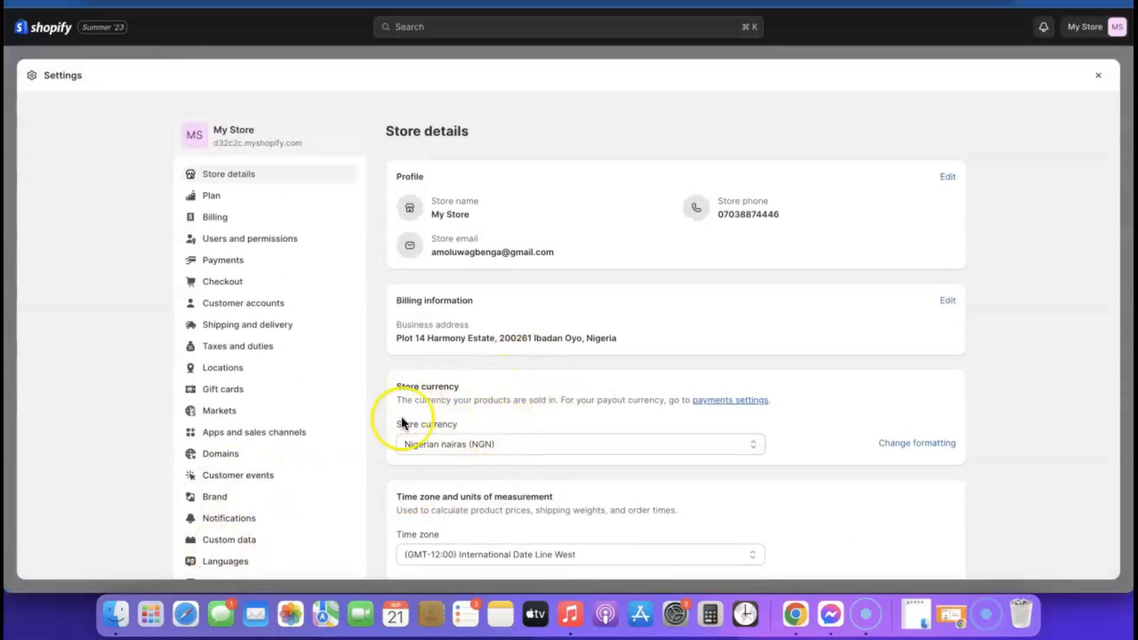
Change the store currency to US dollars (USD), save, and reload the product page
{"action": "left_click", "coordinate": [657, 446]}
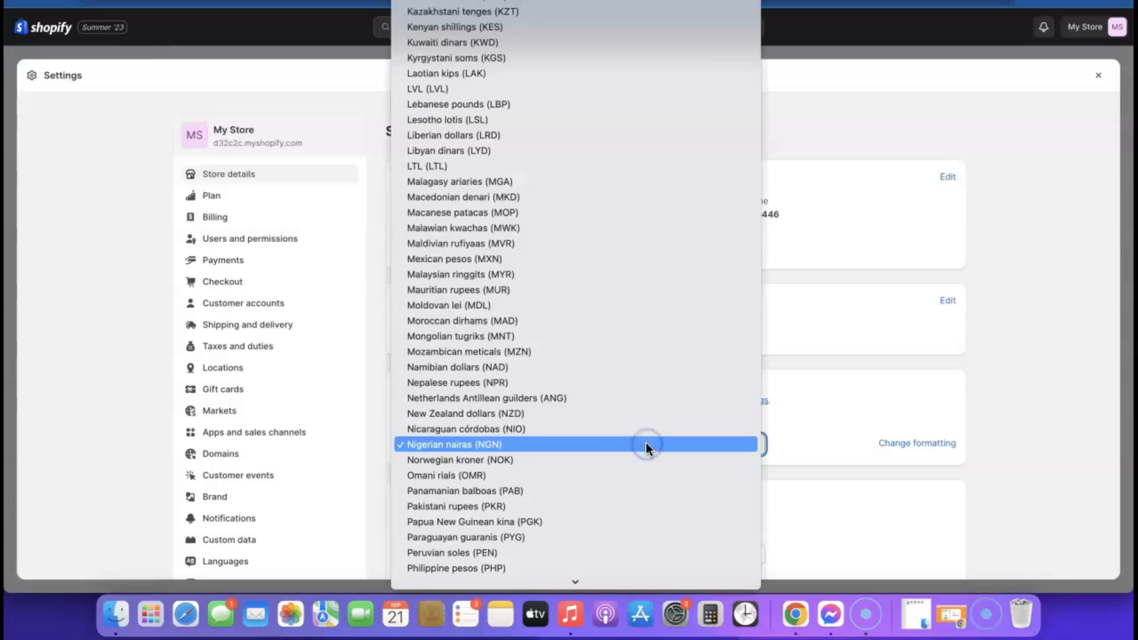
{"action": "scroll", "coordinate": [601, 385], "scroll_direction": "down", "scroll_amount": 15}
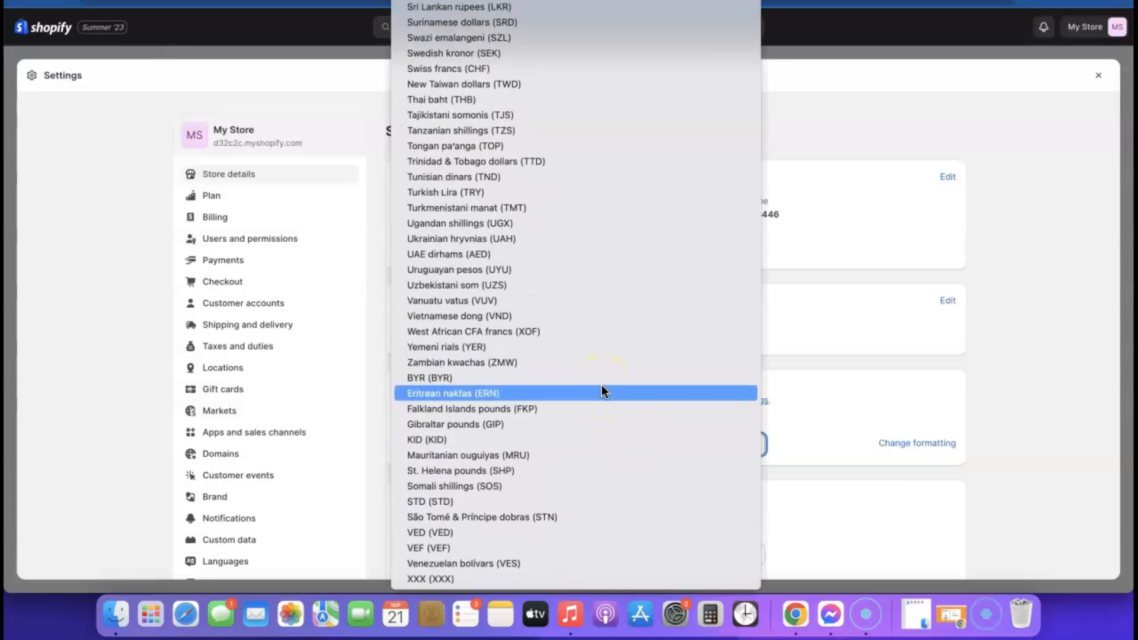
{"action": "scroll", "coordinate": [526, 493], "scroll_direction": "up", "scroll_amount": 20}
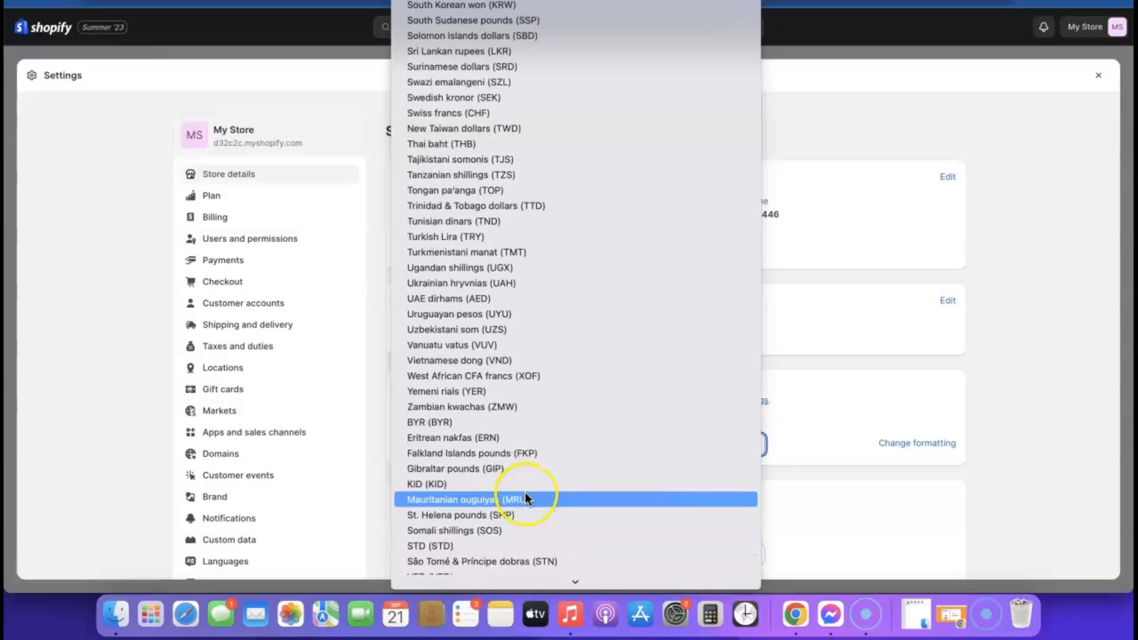
{"action": "left_click", "coordinate": [524, 492]}
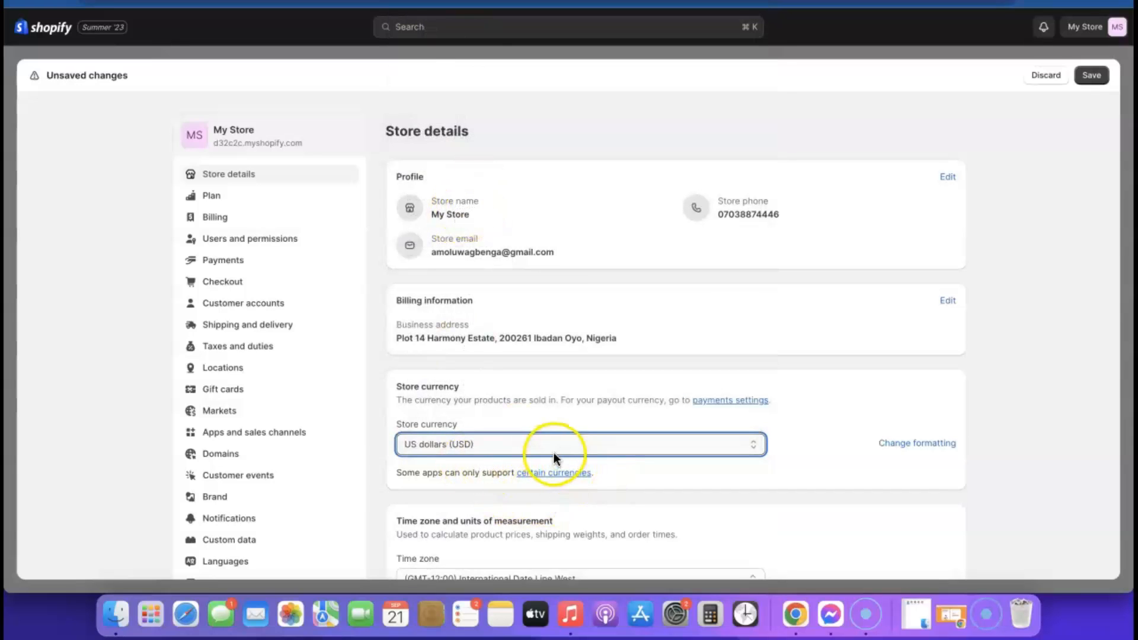
{"action": "scroll", "coordinate": [560, 450], "scroll_direction": "down", "scroll_amount": 2}
{"action": "left_click", "coordinate": [1090, 76]}
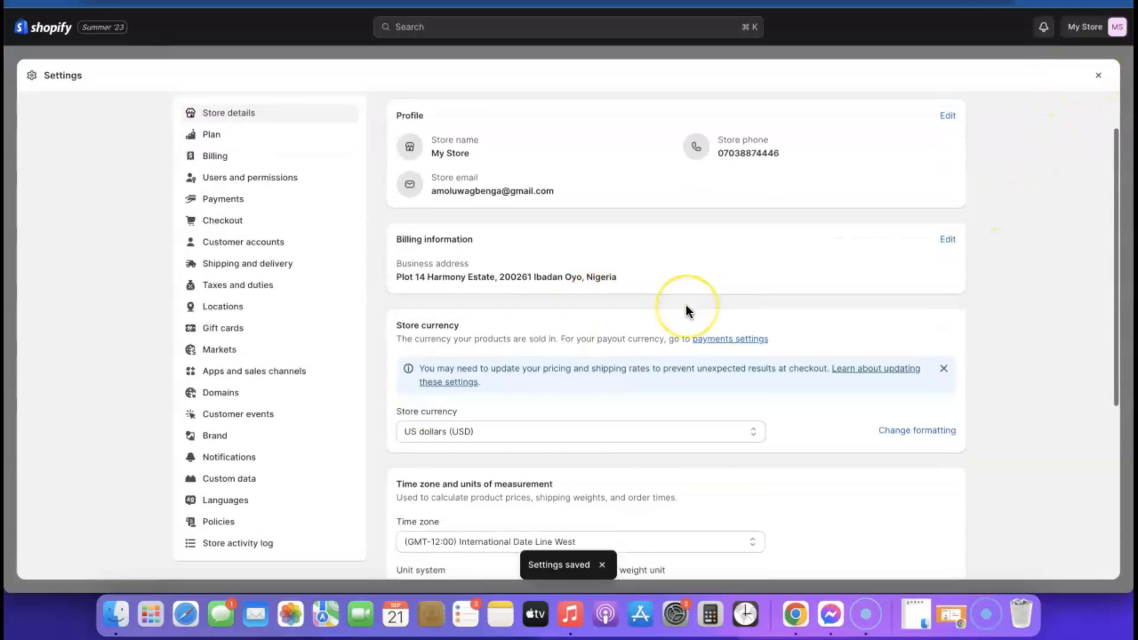
{"action": "scroll", "coordinate": [687, 309], "scroll_direction": "down", "scroll_amount": 5}
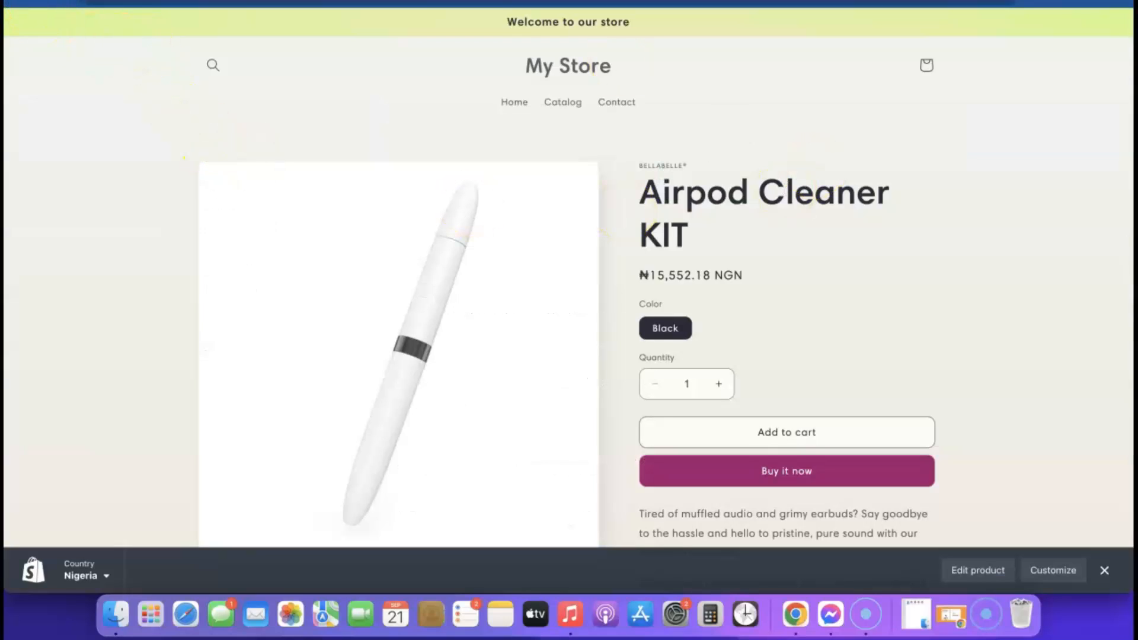
{"action": "left_click", "coordinate": [629, 65]}
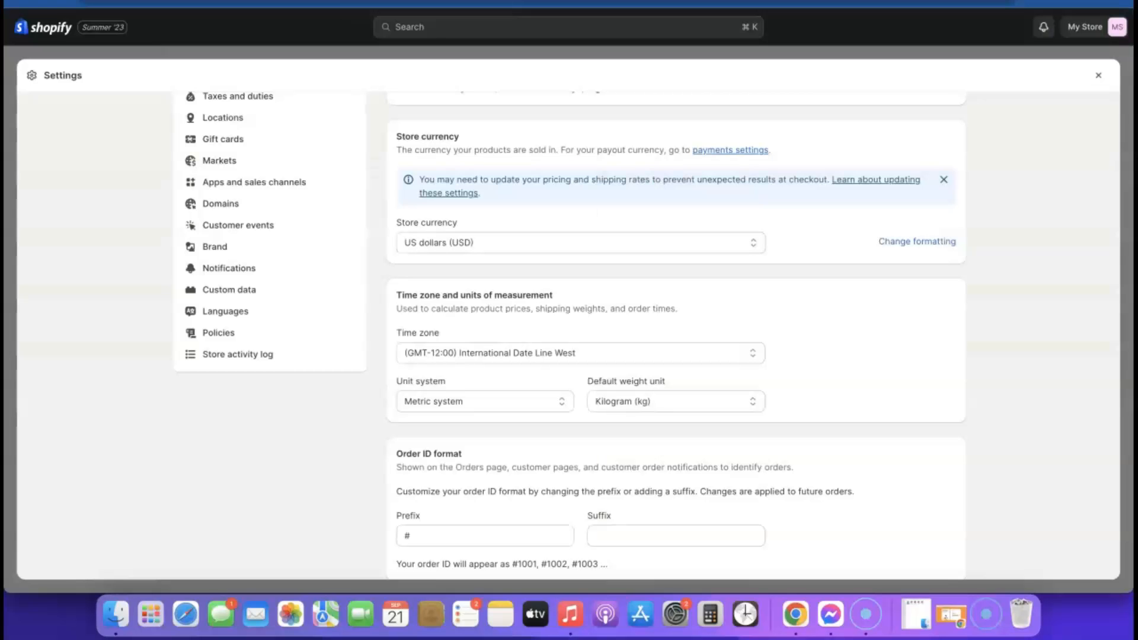
Leave settings and open the imported Airpod Cleaner KIT from the Products list
{"action": "left_click", "coordinate": [1101, 79]}
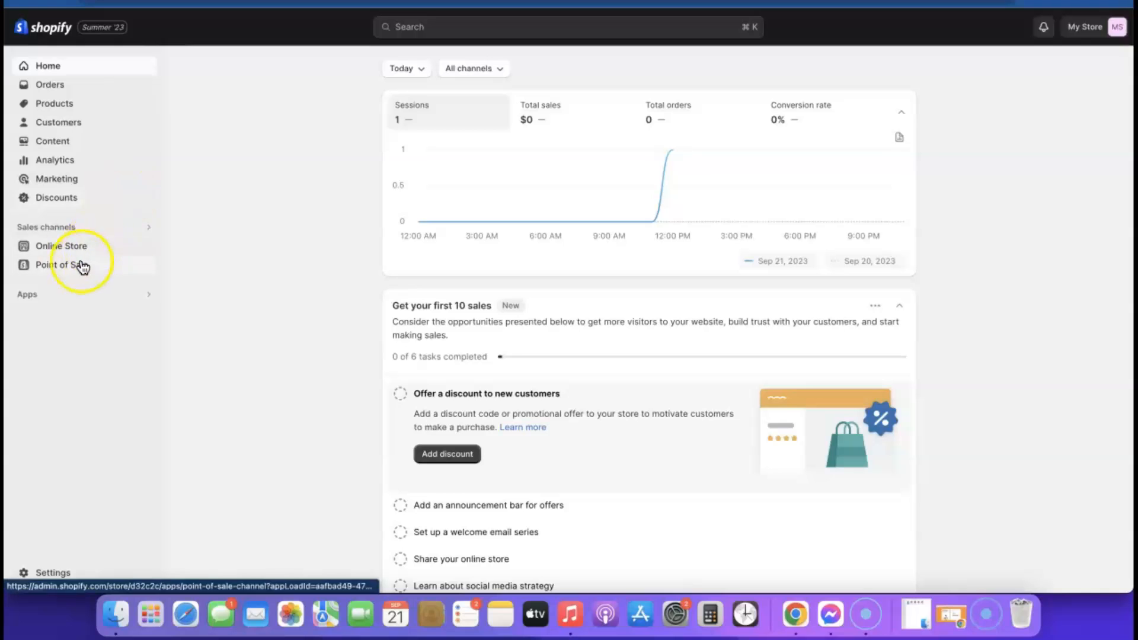
{"action": "left_click", "coordinate": [54, 106]}
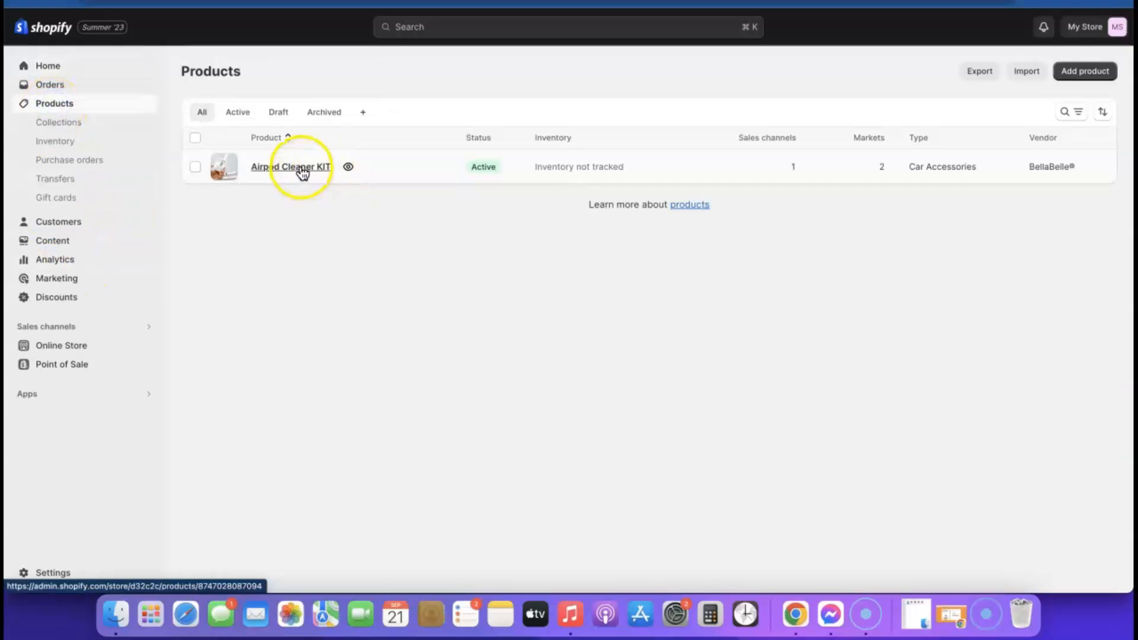
{"action": "left_click", "coordinate": [300, 171]}
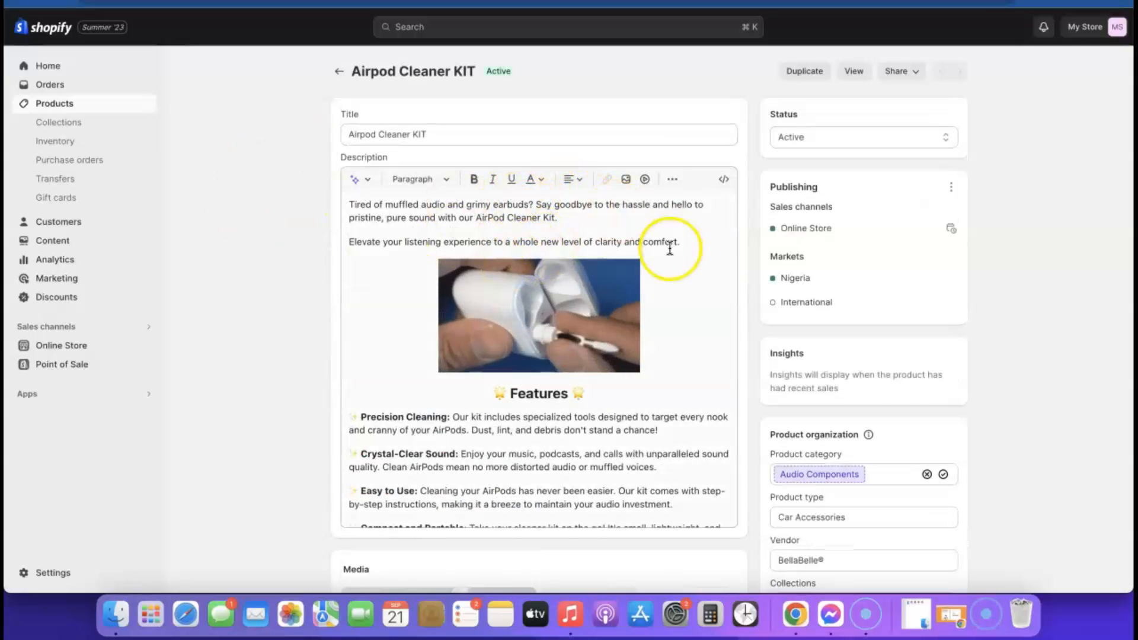
Set the Black variant's price to 19.99 and save the product
{"action": "scroll", "coordinate": [764, 204], "scroll_direction": "down", "scroll_amount": 3}
{"action": "scroll", "coordinate": [763, 203], "scroll_direction": "down", "scroll_amount": 10}
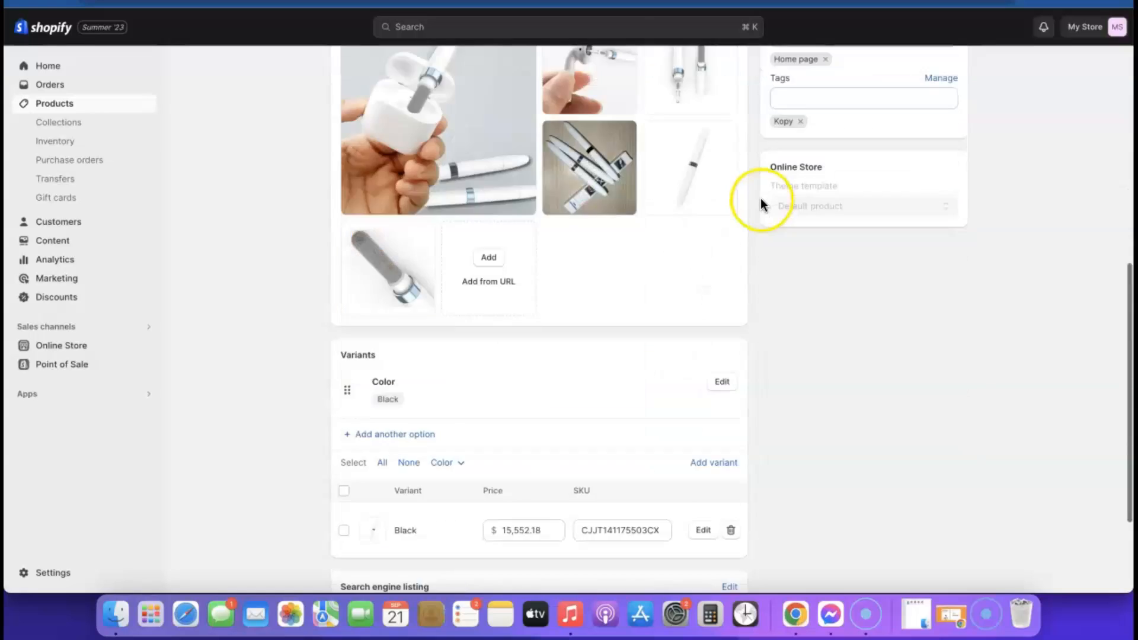
{"action": "left_click", "coordinate": [537, 376]}
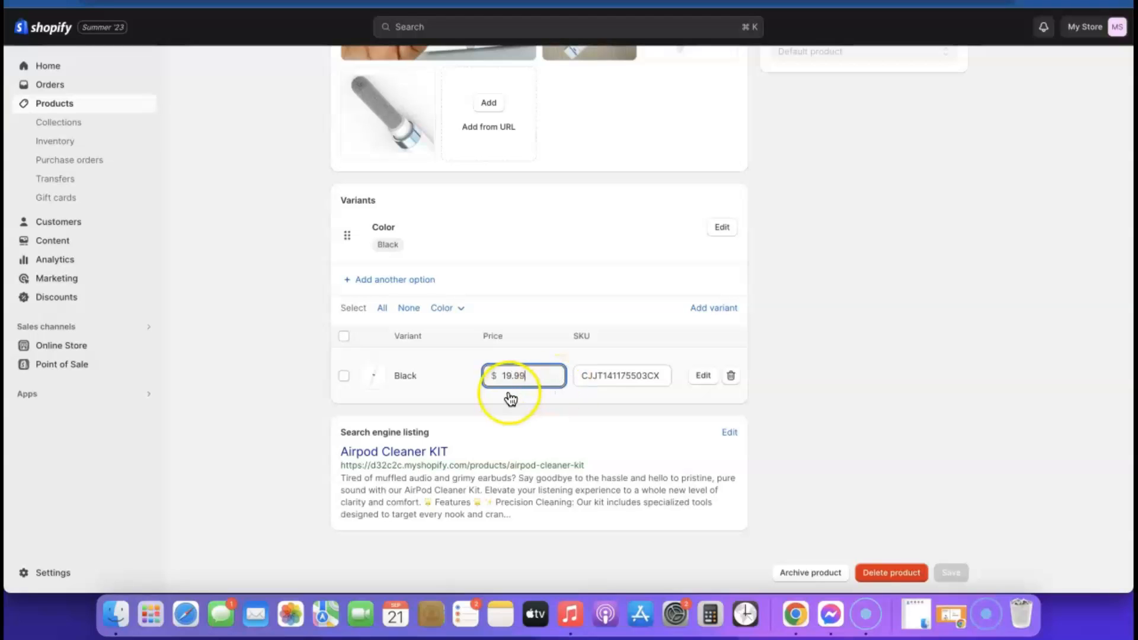
{"action": "left_click", "coordinate": [472, 383]}
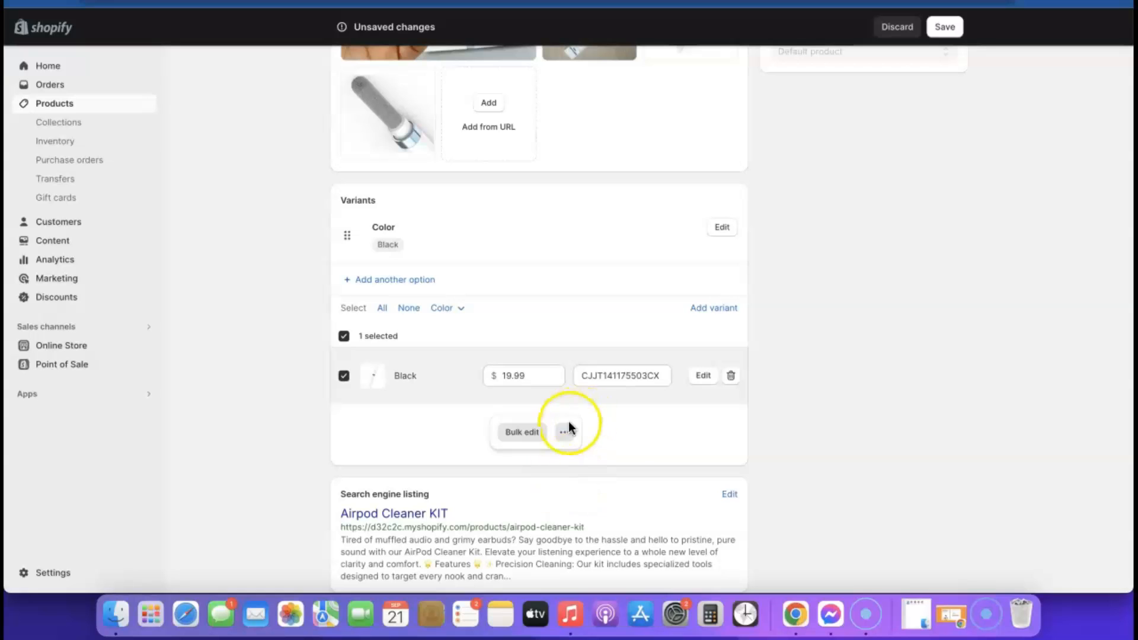
{"action": "scroll", "coordinate": [712, 361], "scroll_direction": "up", "scroll_amount": 5}
{"action": "left_click", "coordinate": [944, 27]}
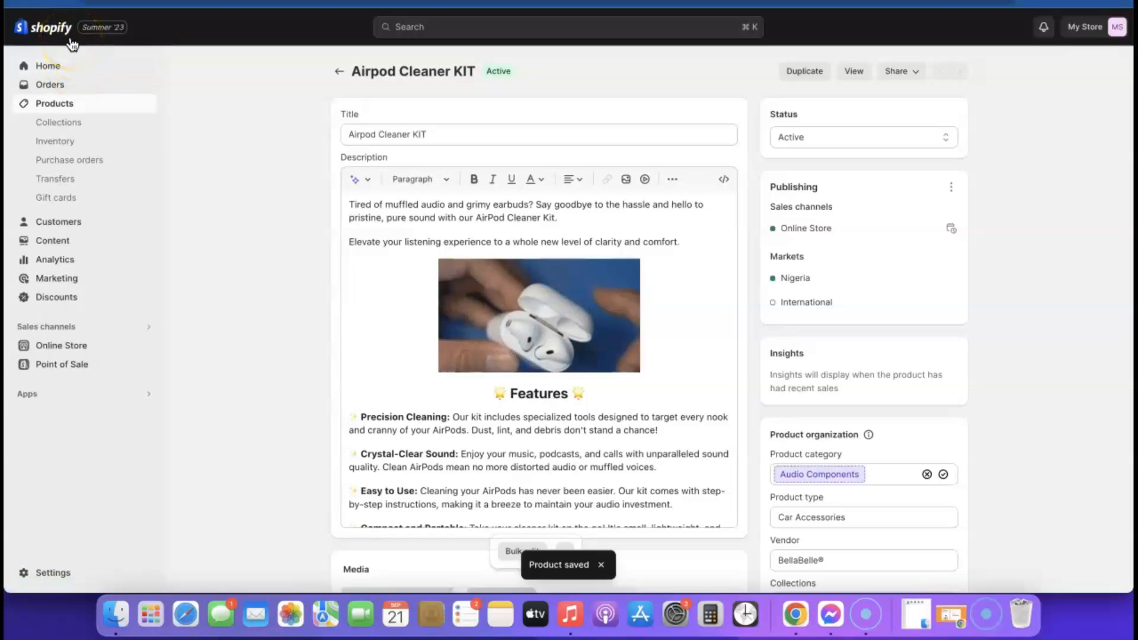
Customize the Sense theme and preview the Products > Default product template
{"action": "left_click", "coordinate": [59, 349]}
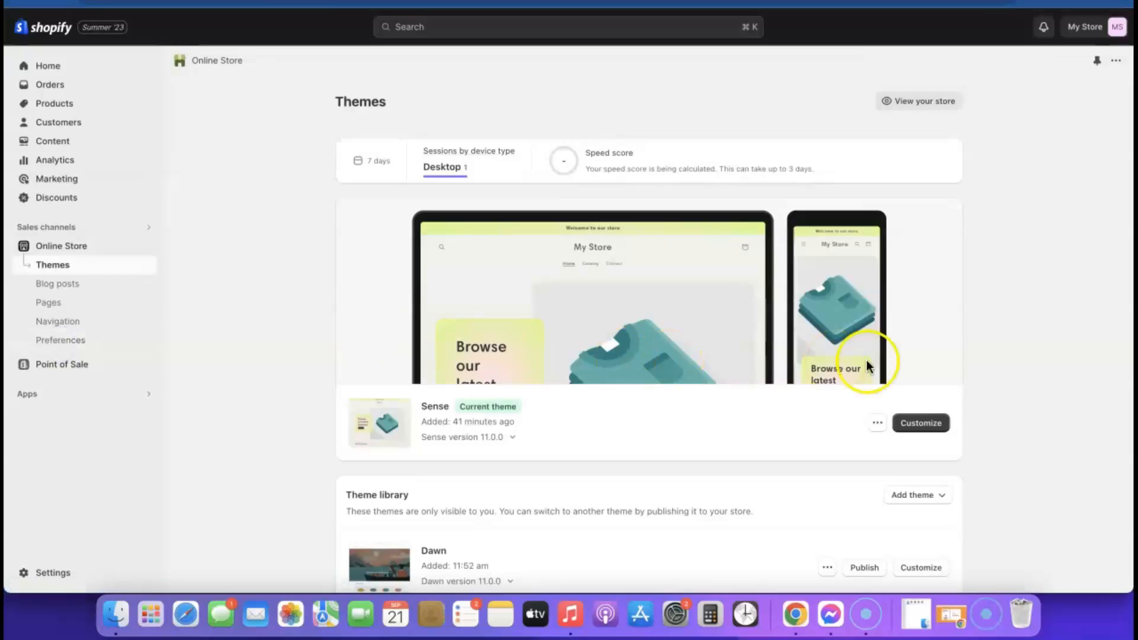
{"action": "scroll", "coordinate": [868, 366], "scroll_direction": "down", "scroll_amount": 1}
{"action": "left_click", "coordinate": [934, 401]}
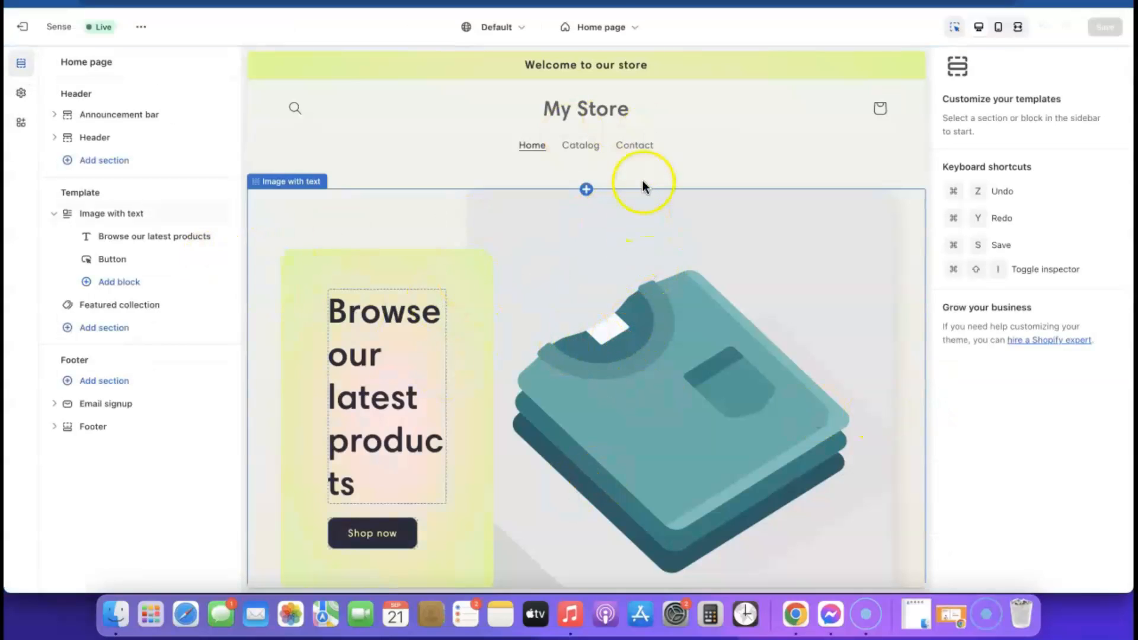
{"action": "left_click", "coordinate": [630, 27]}
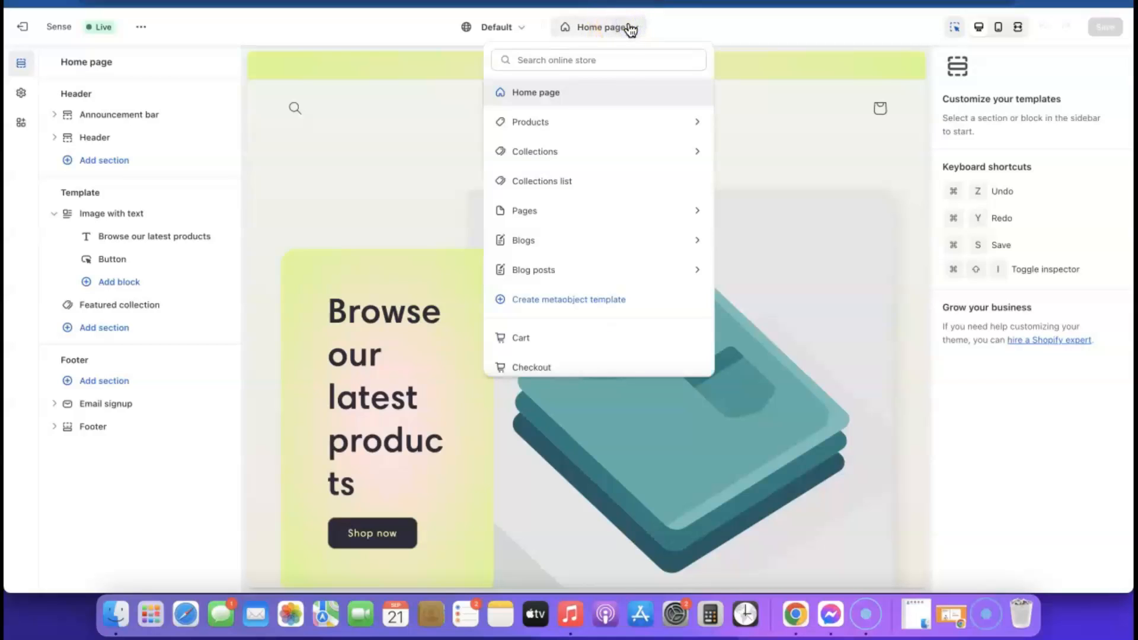
{"action": "left_click", "coordinate": [521, 122]}
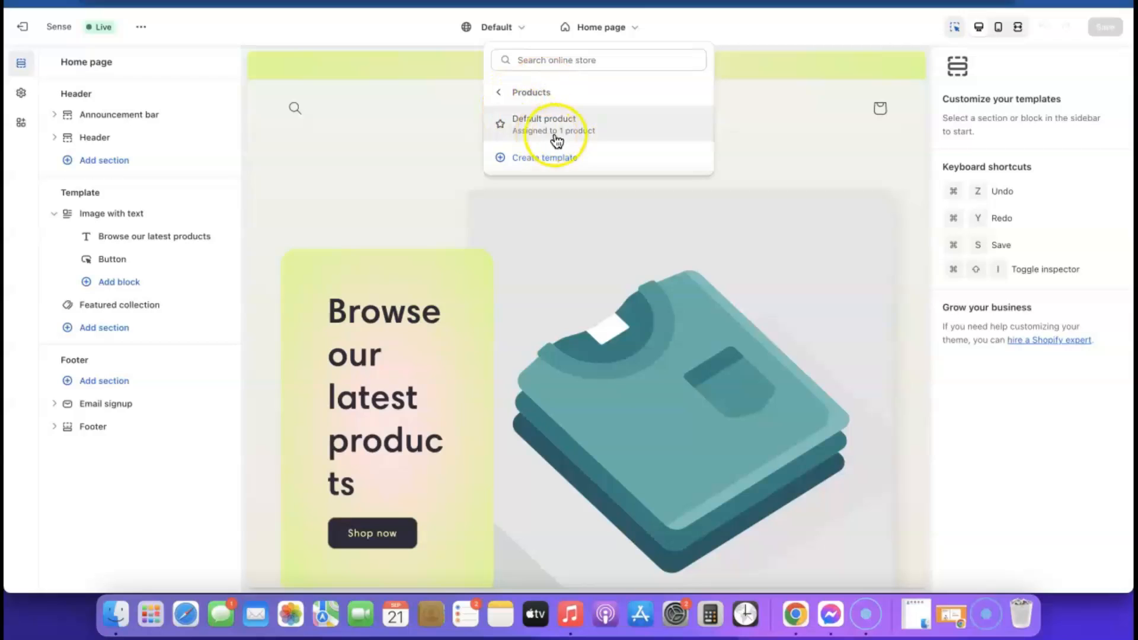
{"action": "left_click", "coordinate": [546, 126]}
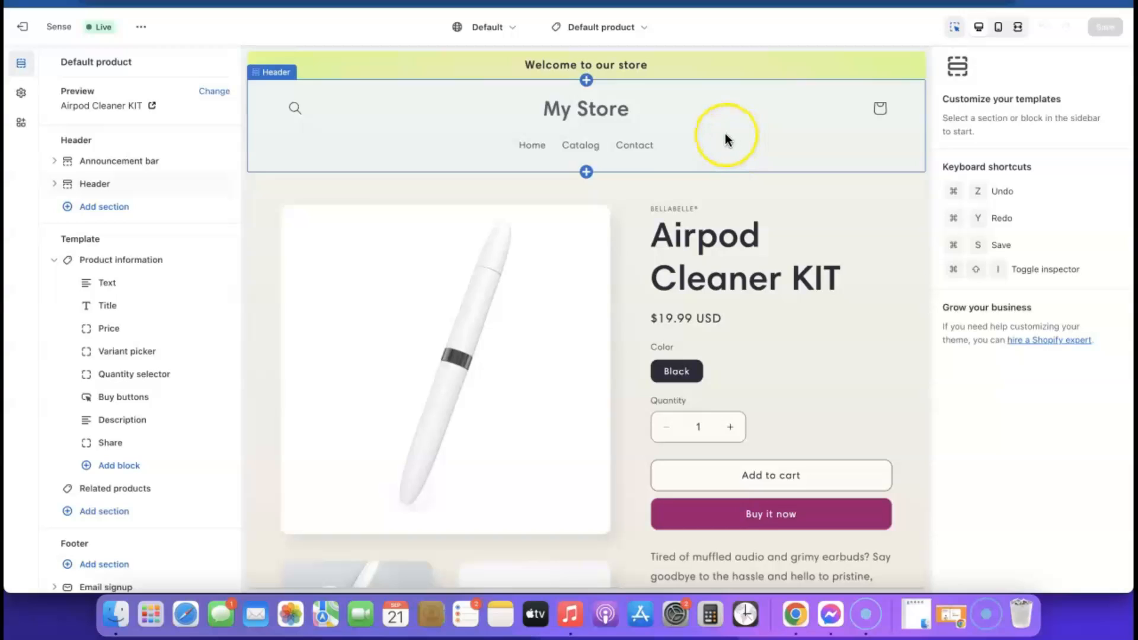
Upload Airpod KIT (1).png under Theme settings > Logo and set it as the store logo
{"action": "left_click", "coordinate": [21, 96]}
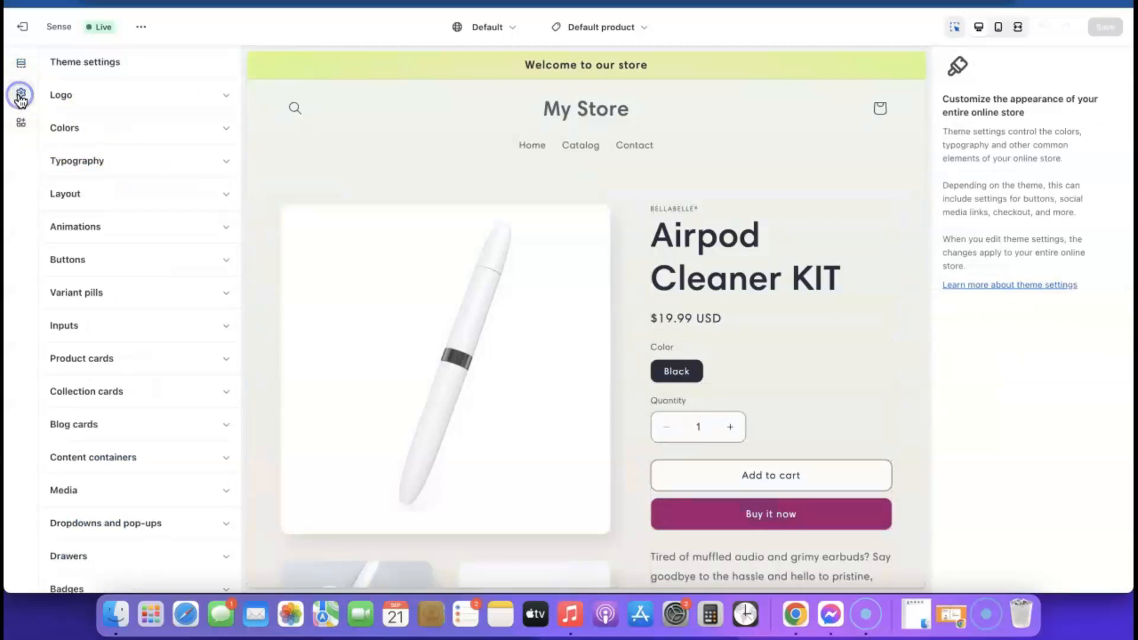
{"action": "left_click", "coordinate": [226, 97]}
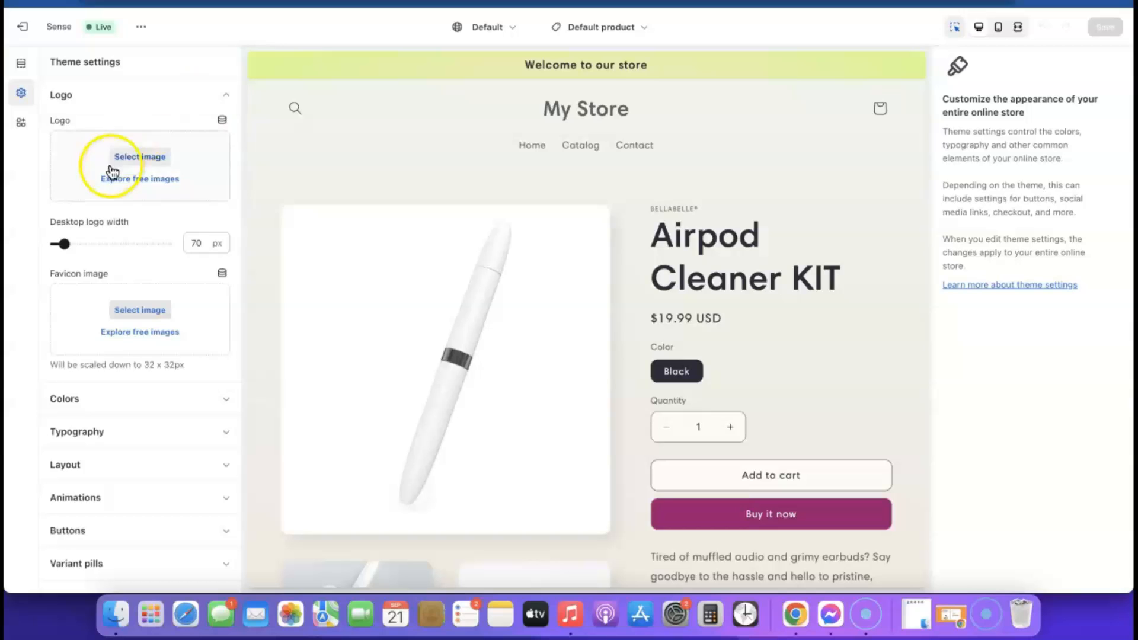
{"action": "left_click", "coordinate": [141, 157]}
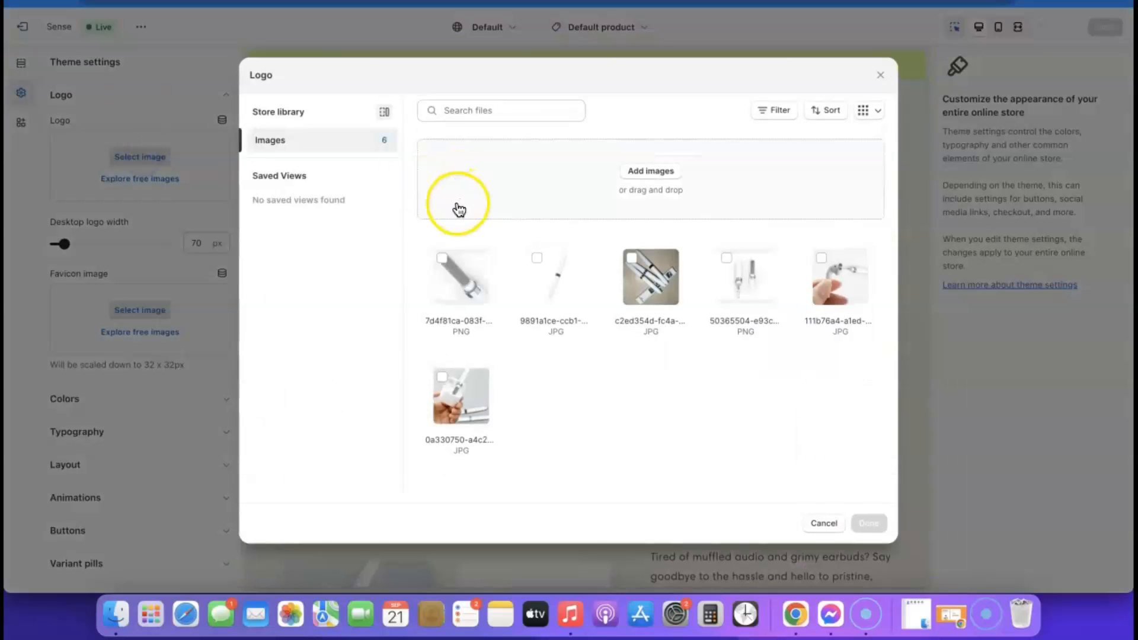
{"action": "left_click", "coordinate": [652, 177]}
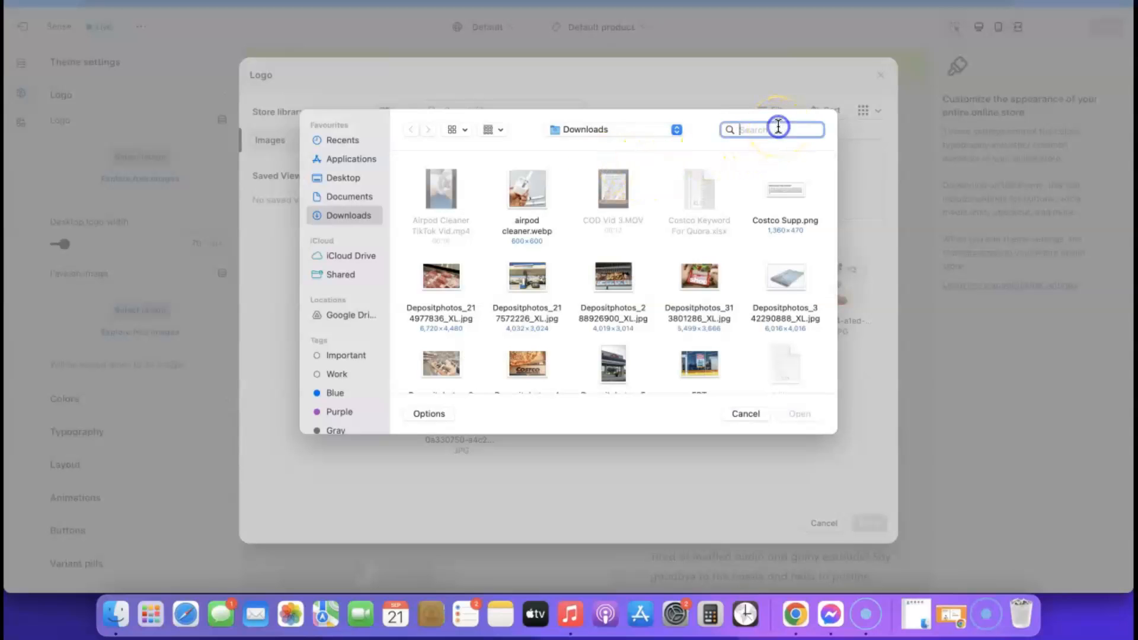
{"action": "type", "text": "airpod"}
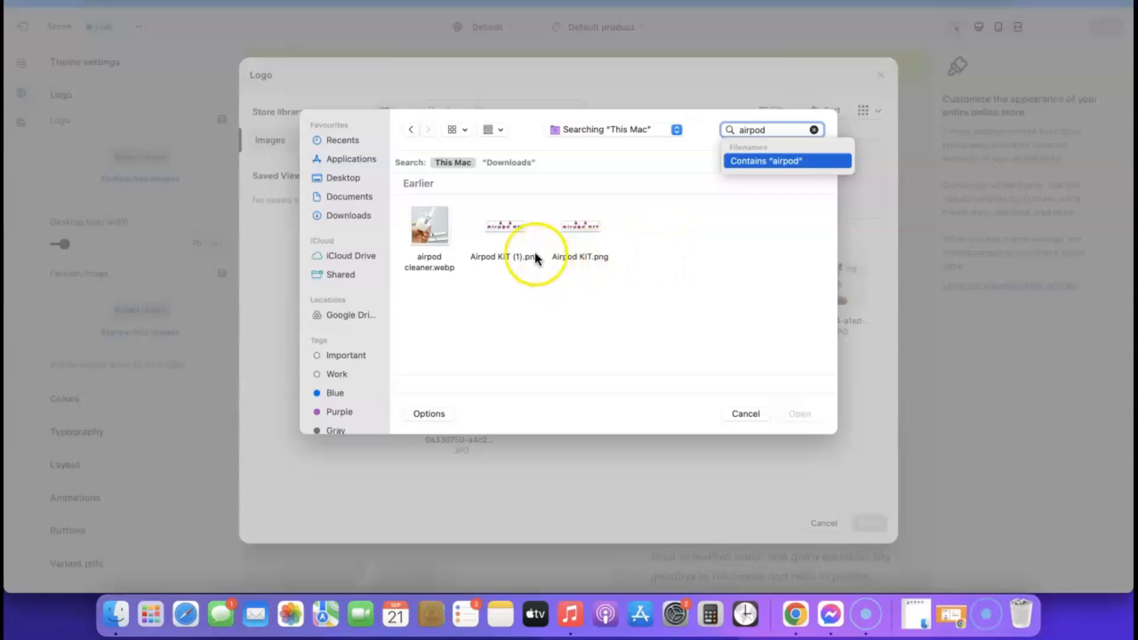
{"action": "left_click", "coordinate": [510, 228]}
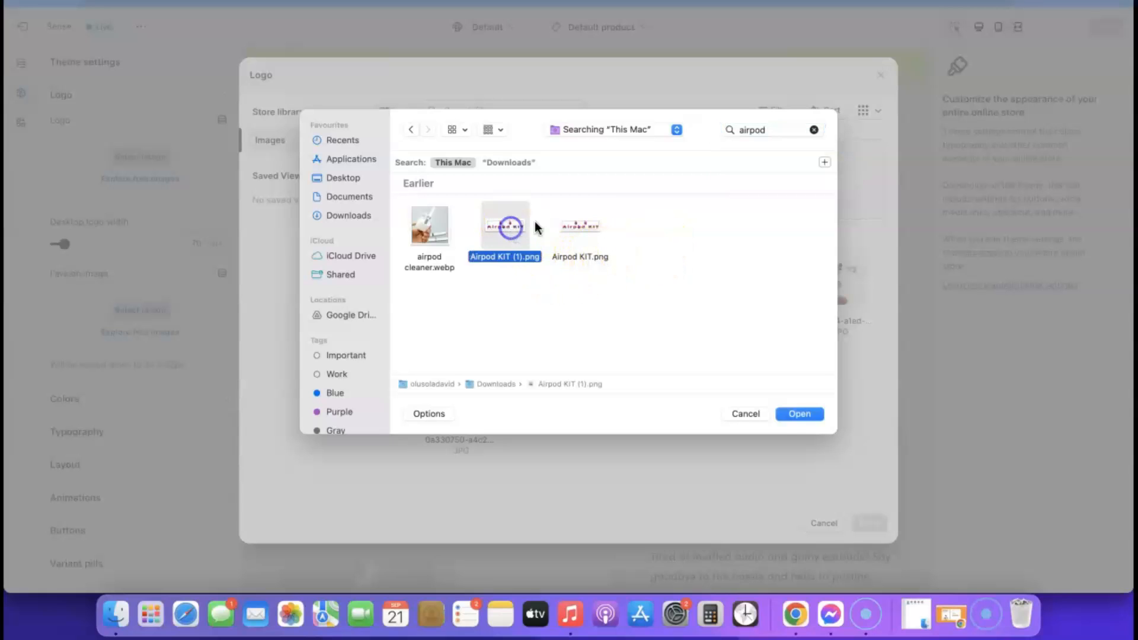
{"action": "left_click", "coordinate": [798, 413]}
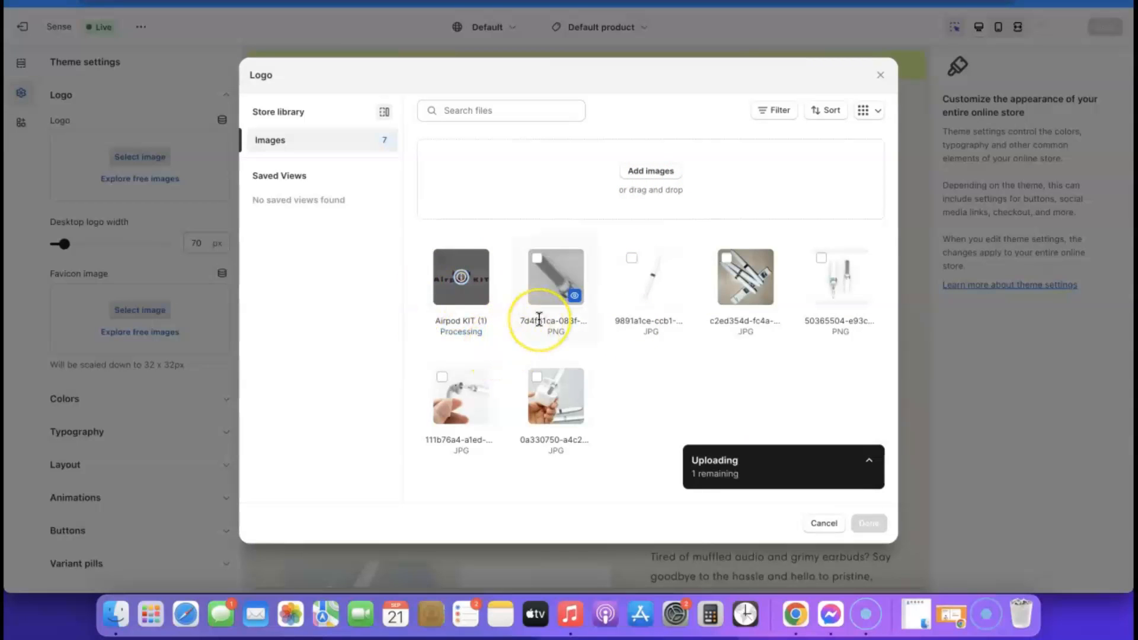
{"action": "left_click", "coordinate": [461, 275]}
{"action": "left_click", "coordinate": [461, 275]}
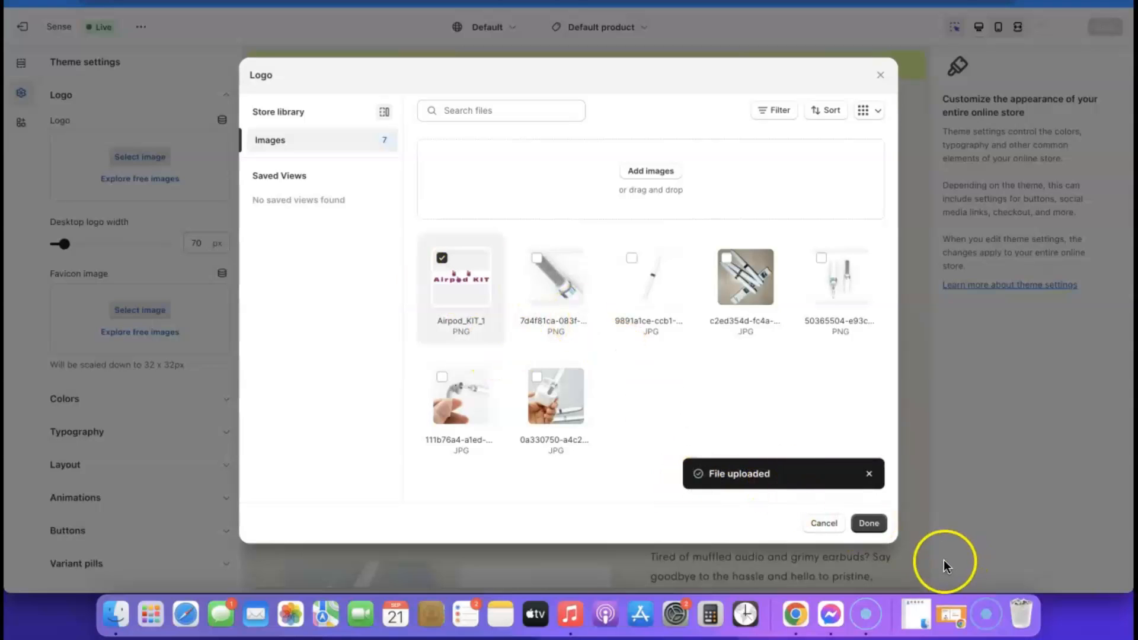
{"action": "left_click", "coordinate": [869, 522]}
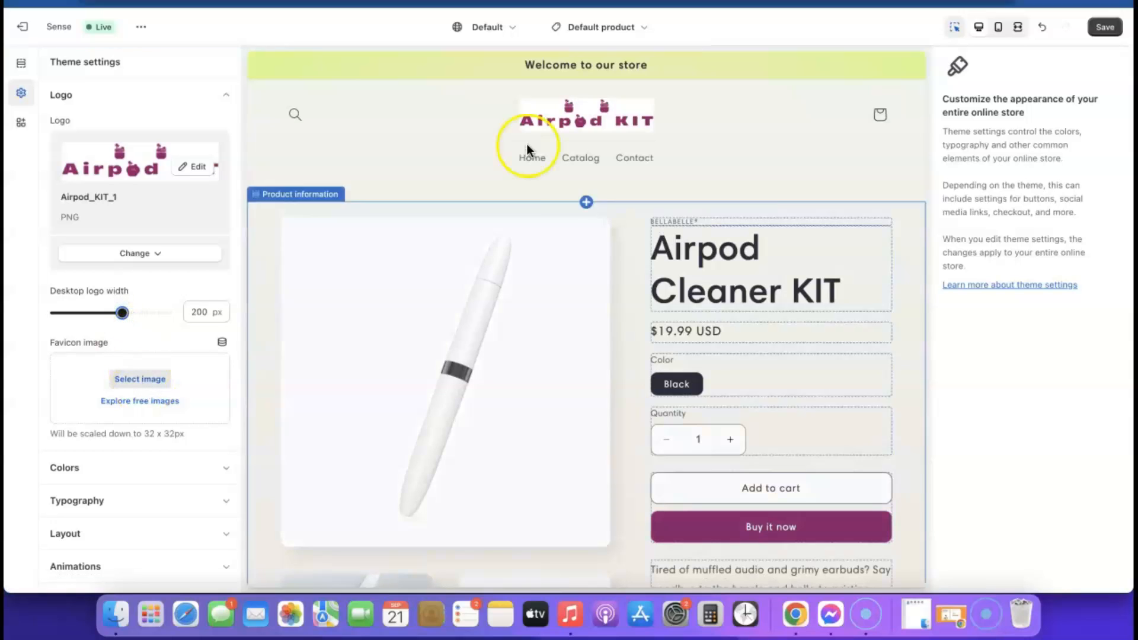
Widen the desktop logo to 240 px and check it in mobile and desktop previews
{"action": "left_click_drag", "start_coordinate": [122, 313], "coordinate": [135, 310]}
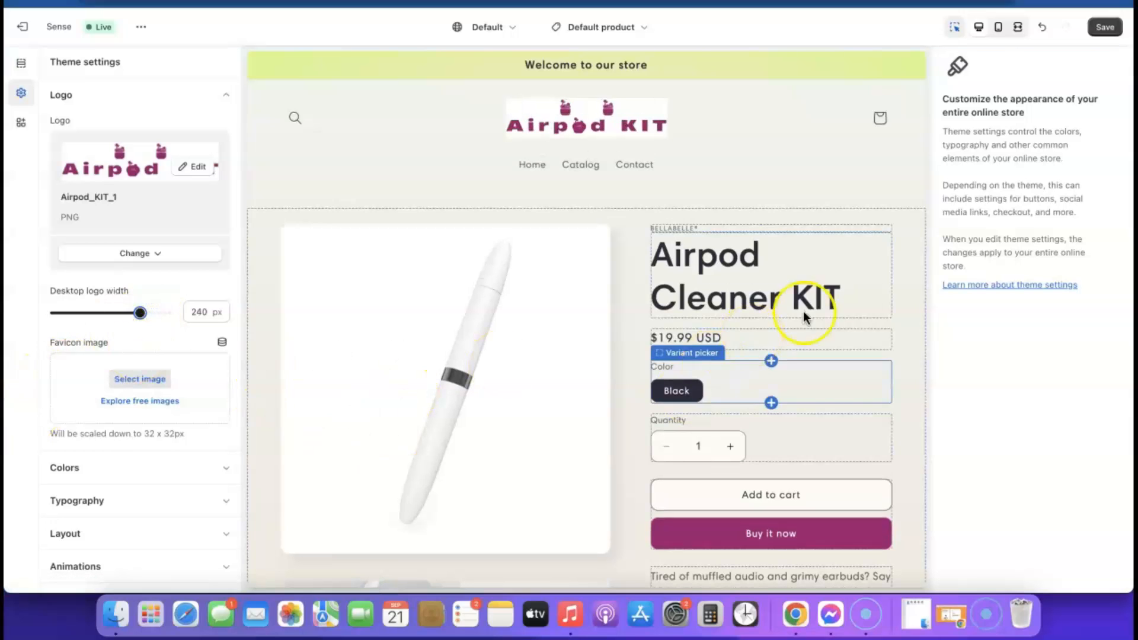
{"action": "left_click", "coordinate": [999, 27]}
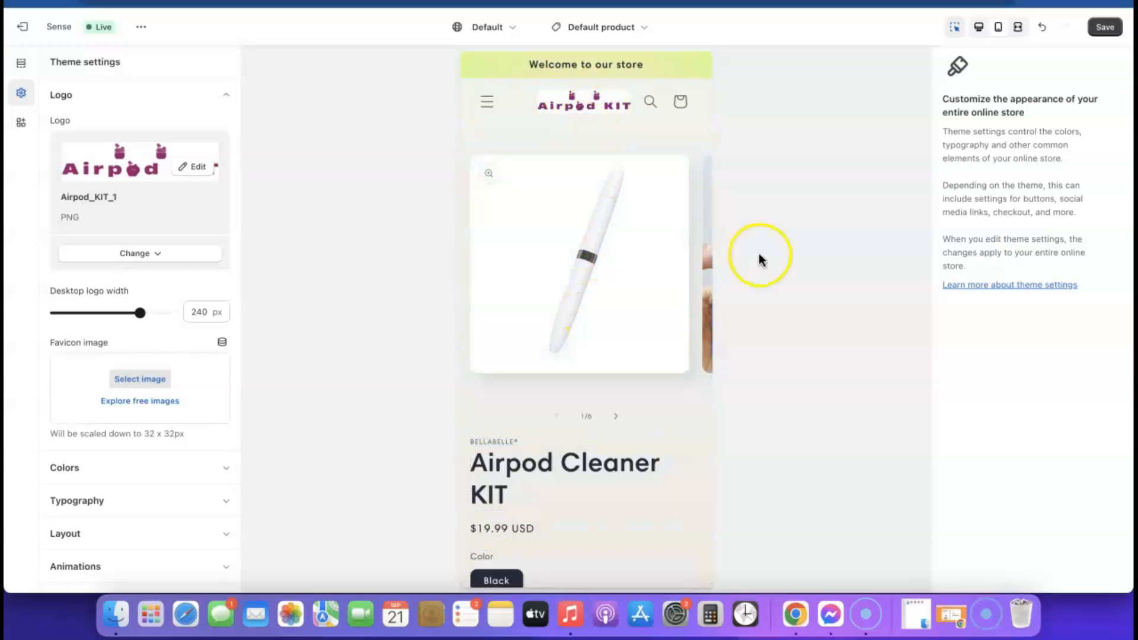
{"action": "left_click", "coordinate": [978, 27]}
{"action": "left_click", "coordinate": [22, 93]}
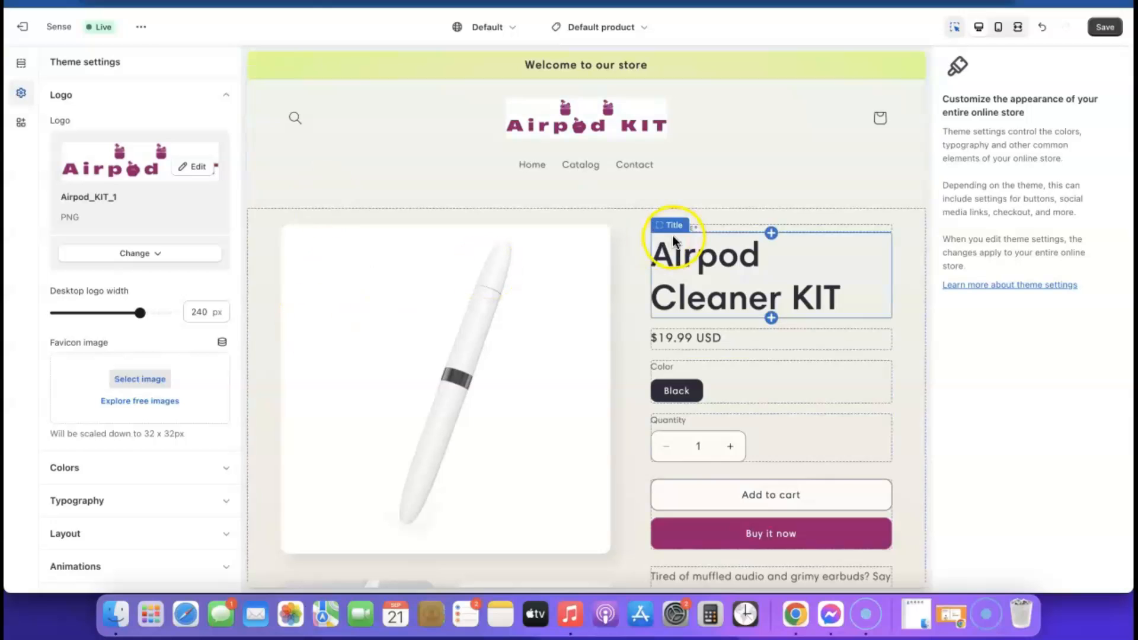
Set colour Scheme 1's background to white
{"action": "left_click", "coordinate": [21, 93]}
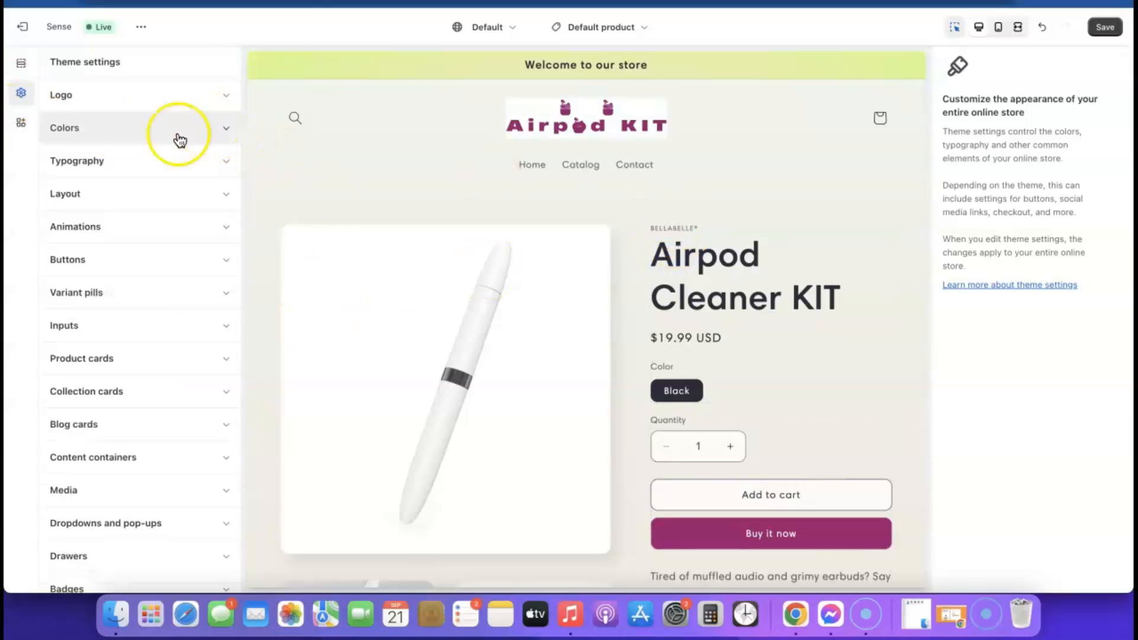
{"action": "left_click", "coordinate": [227, 132]}
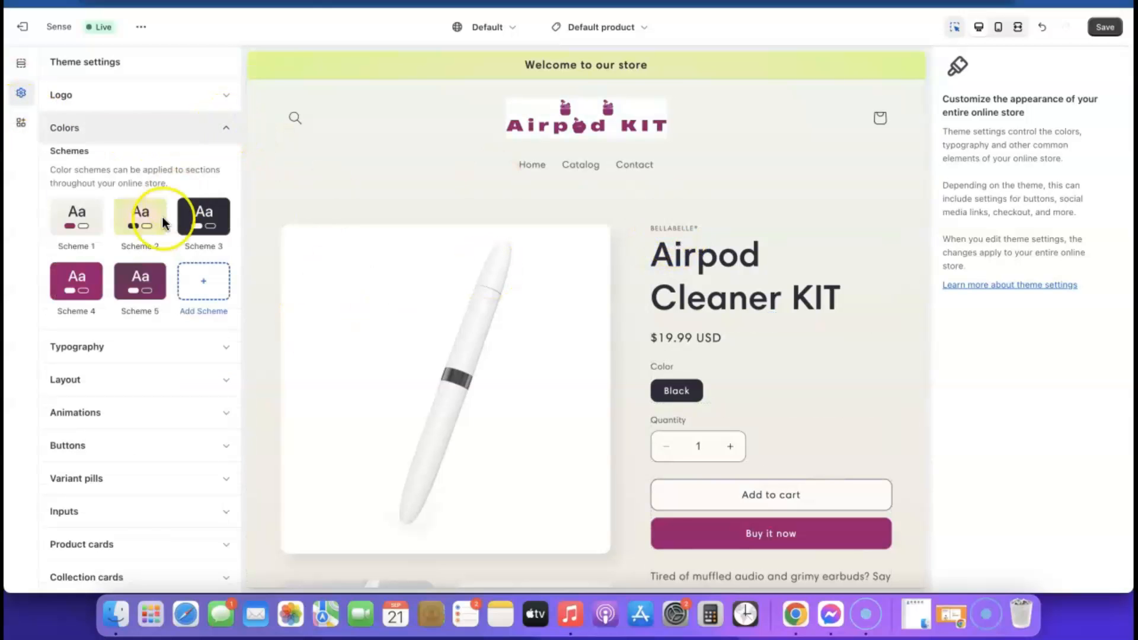
{"action": "left_click", "coordinate": [74, 222]}
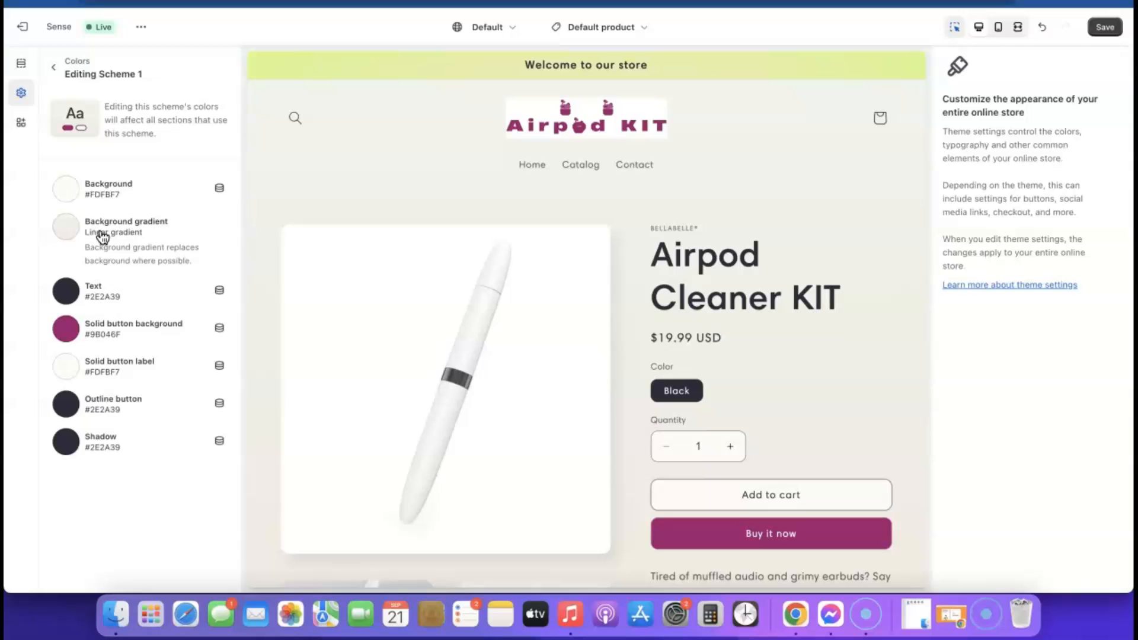
{"action": "left_click", "coordinate": [71, 189]}
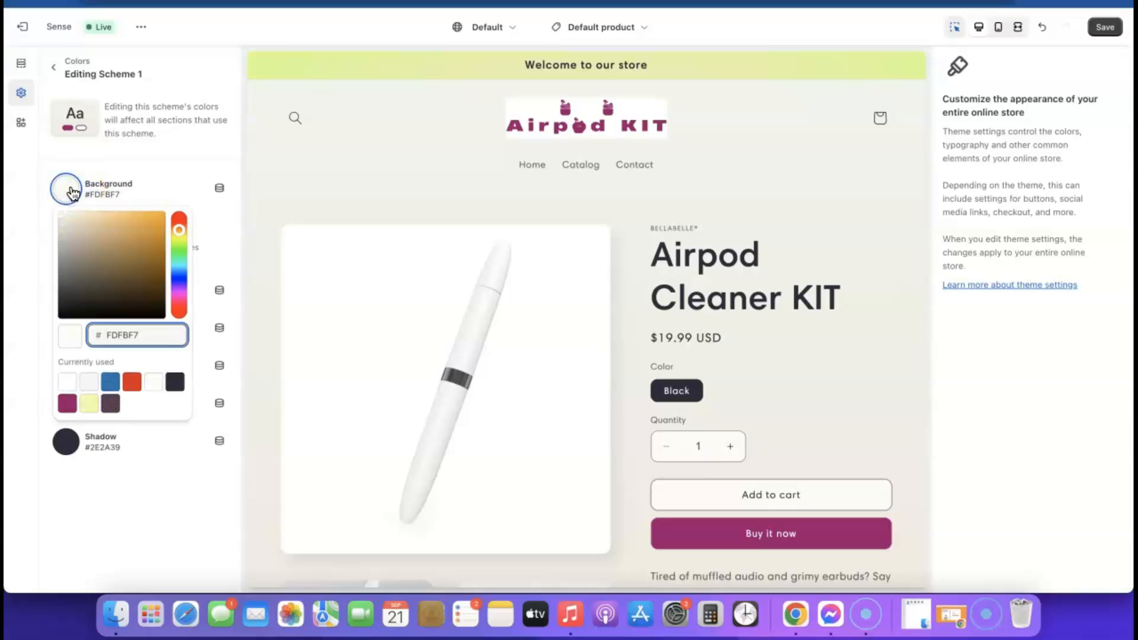
{"action": "left_click", "coordinate": [67, 382]}
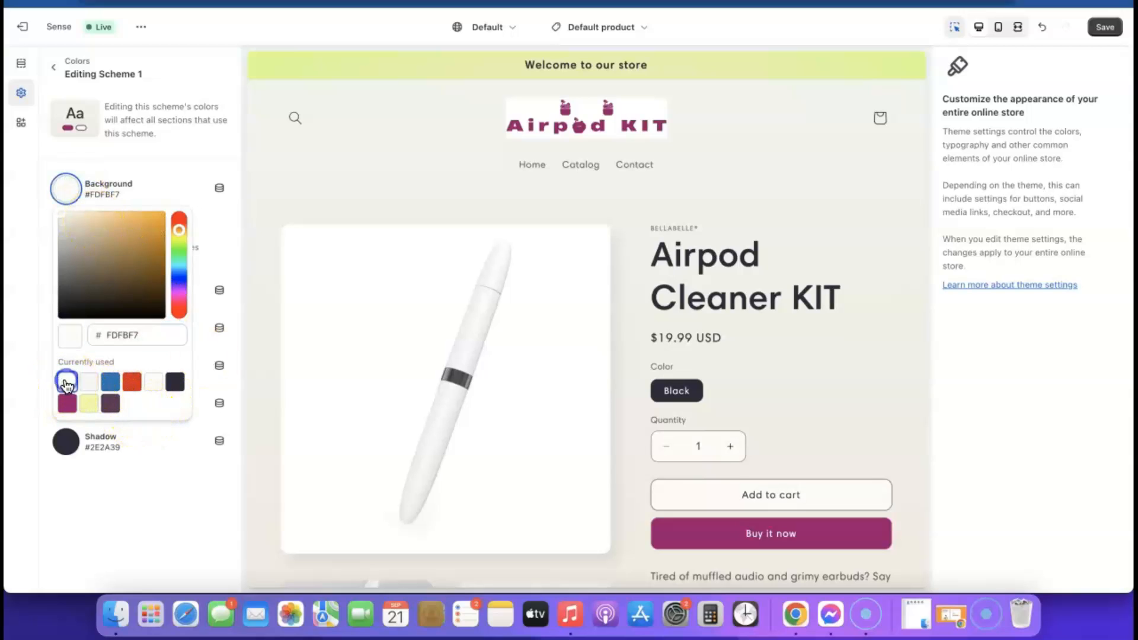
{"action": "left_click", "coordinate": [116, 474]}
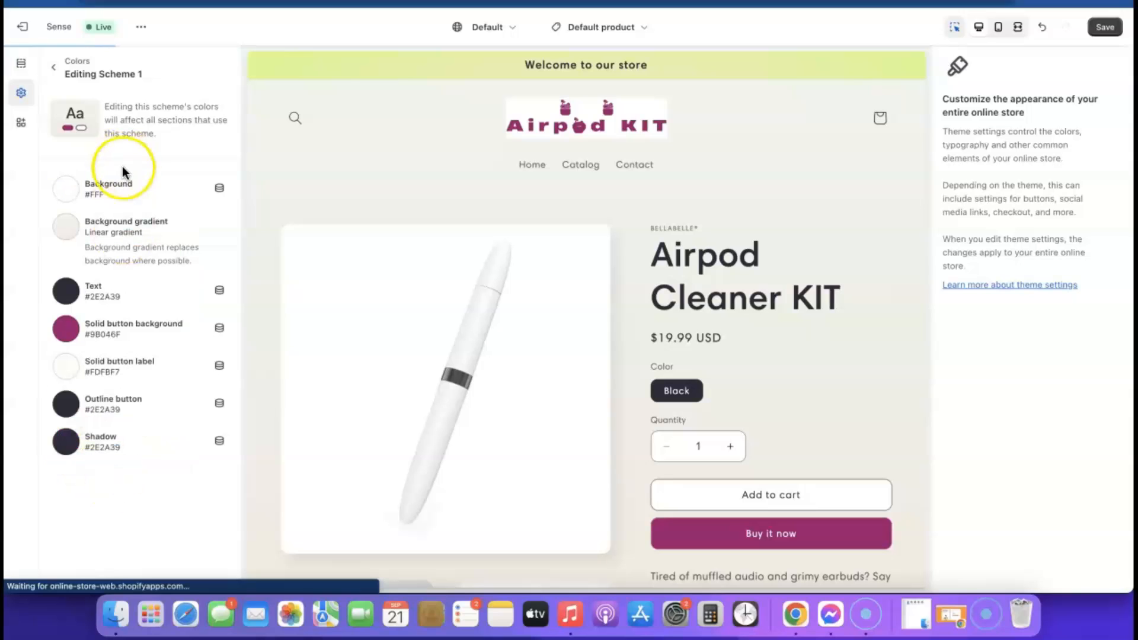
Remove Scheme 1's background gradient and return to the colour schemes list
{"action": "left_click", "coordinate": [118, 224]}
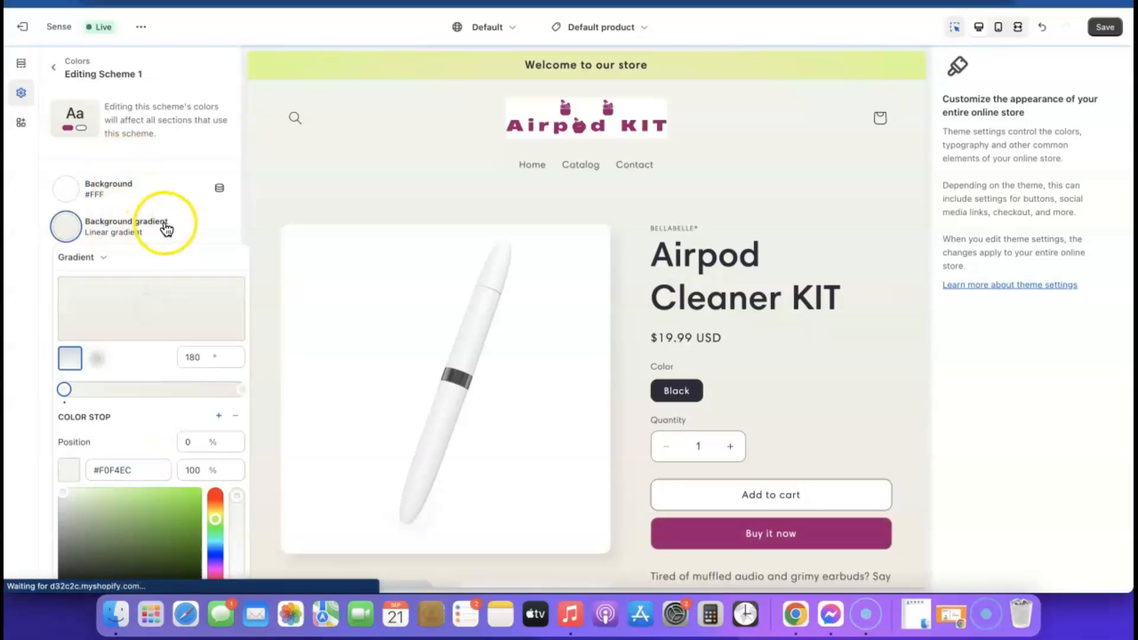
{"action": "left_click", "coordinate": [198, 231]}
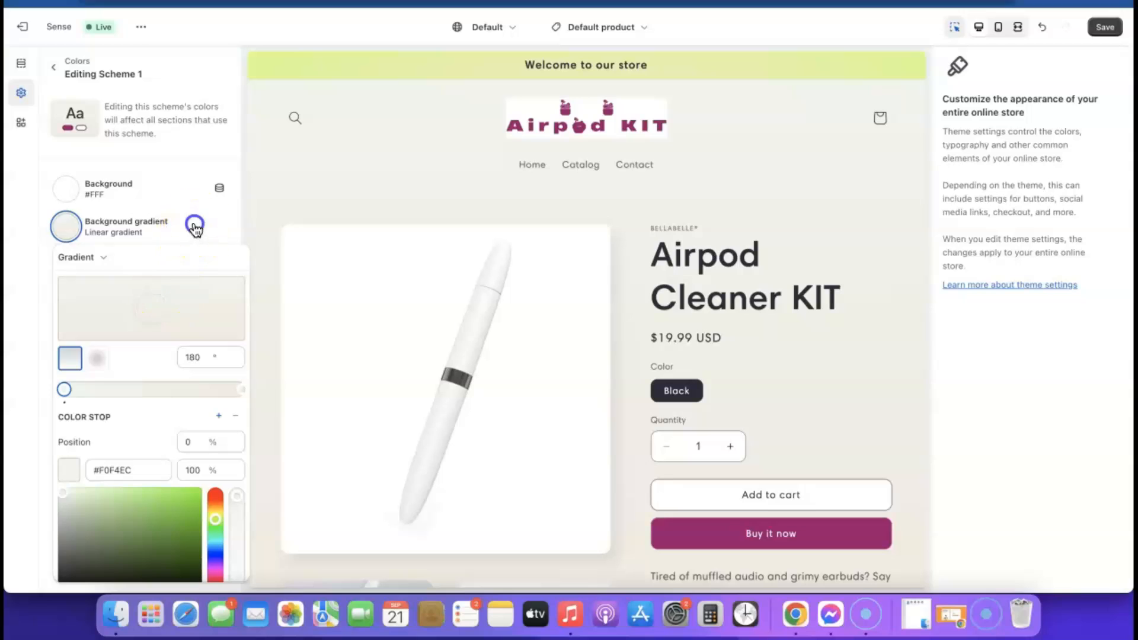
{"action": "left_click", "coordinate": [138, 228]}
{"action": "scroll", "coordinate": [138, 385], "scroll_direction": "down", "scroll_amount": 3}
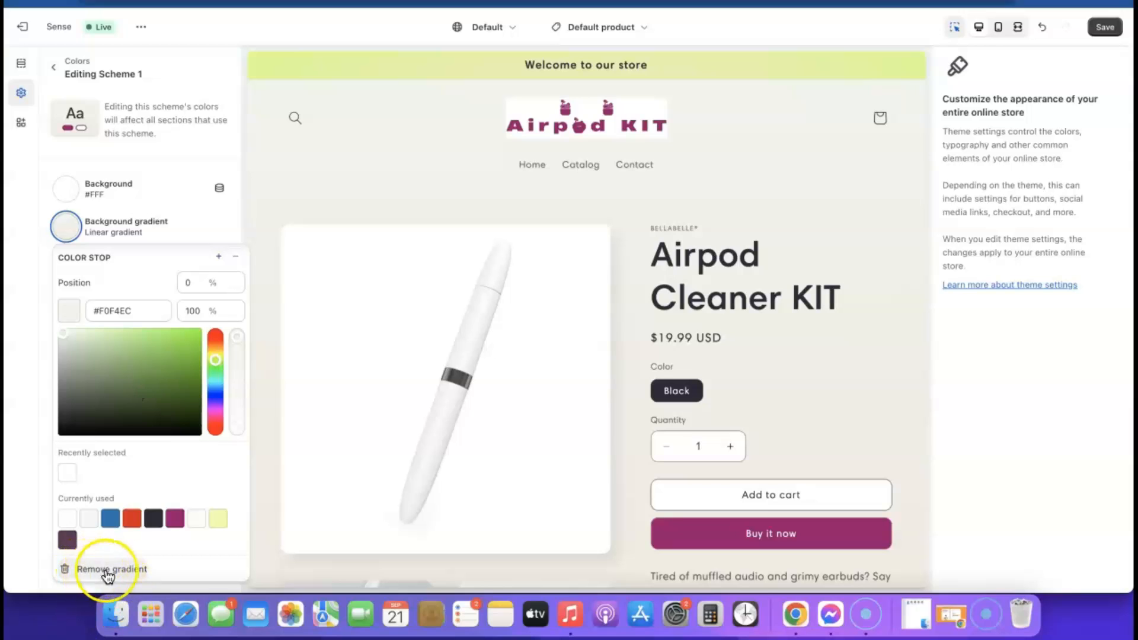
{"action": "left_click", "coordinate": [116, 569]}
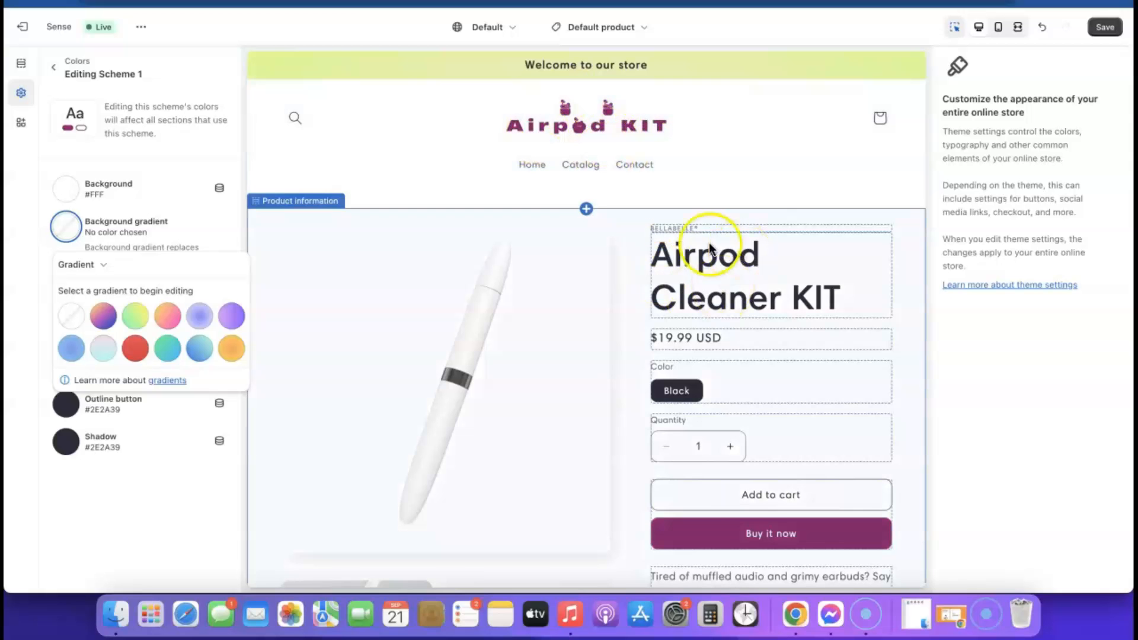
{"action": "scroll", "coordinate": [781, 339], "scroll_direction": "down", "scroll_amount": 12}
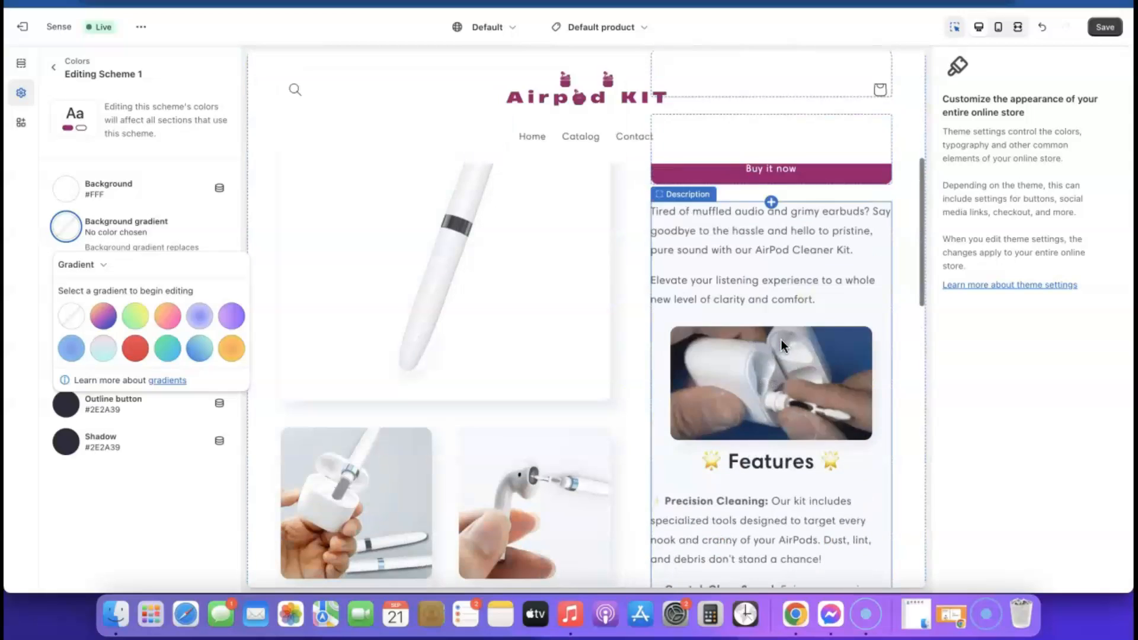
{"action": "scroll", "coordinate": [781, 339], "scroll_direction": "down", "scroll_amount": 5}
{"action": "scroll", "coordinate": [781, 339], "scroll_direction": "up", "scroll_amount": 20}
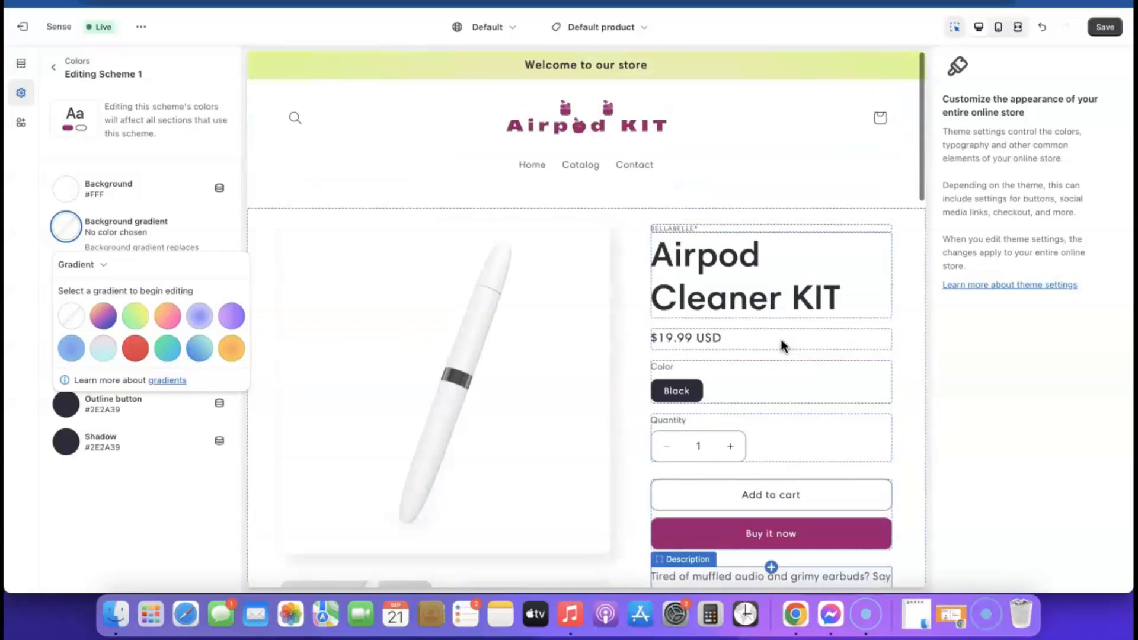
{"action": "scroll", "coordinate": [675, 173], "scroll_direction": "down", "scroll_amount": 10}
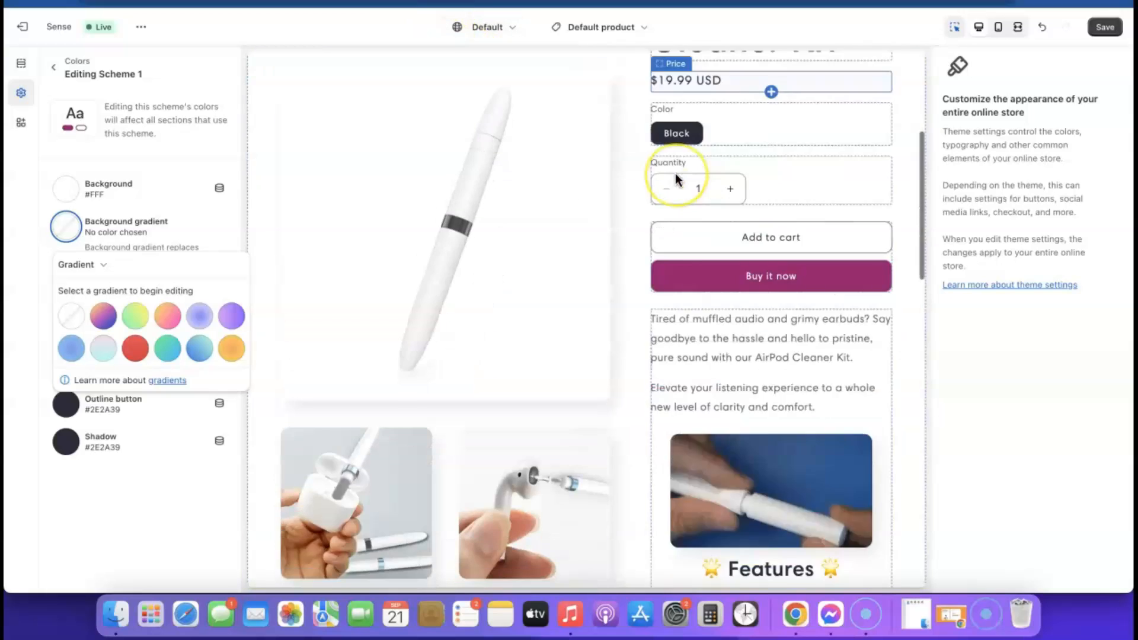
{"action": "scroll", "coordinate": [675, 173], "scroll_direction": "down", "scroll_amount": 10}
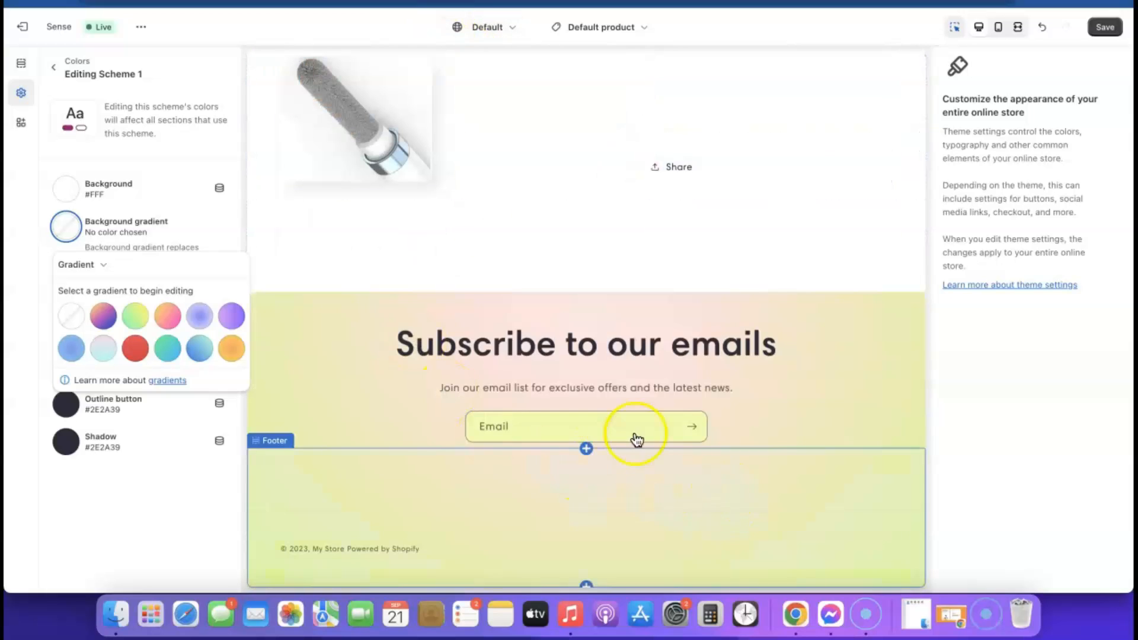
{"action": "left_click", "coordinate": [59, 151]}
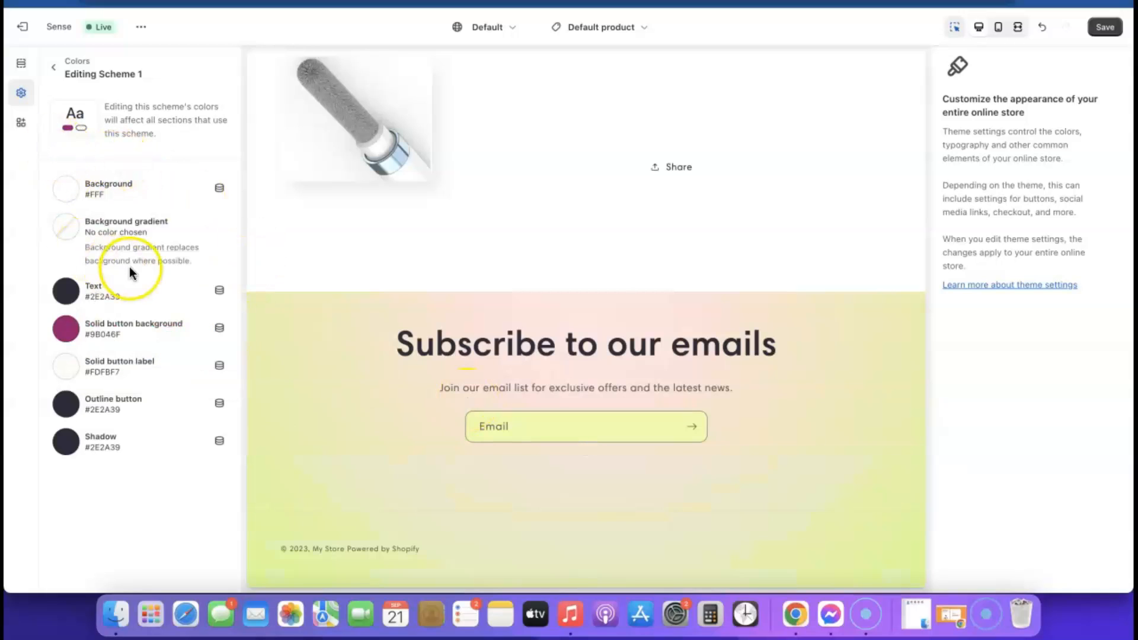
{"action": "left_click", "coordinate": [55, 75]}
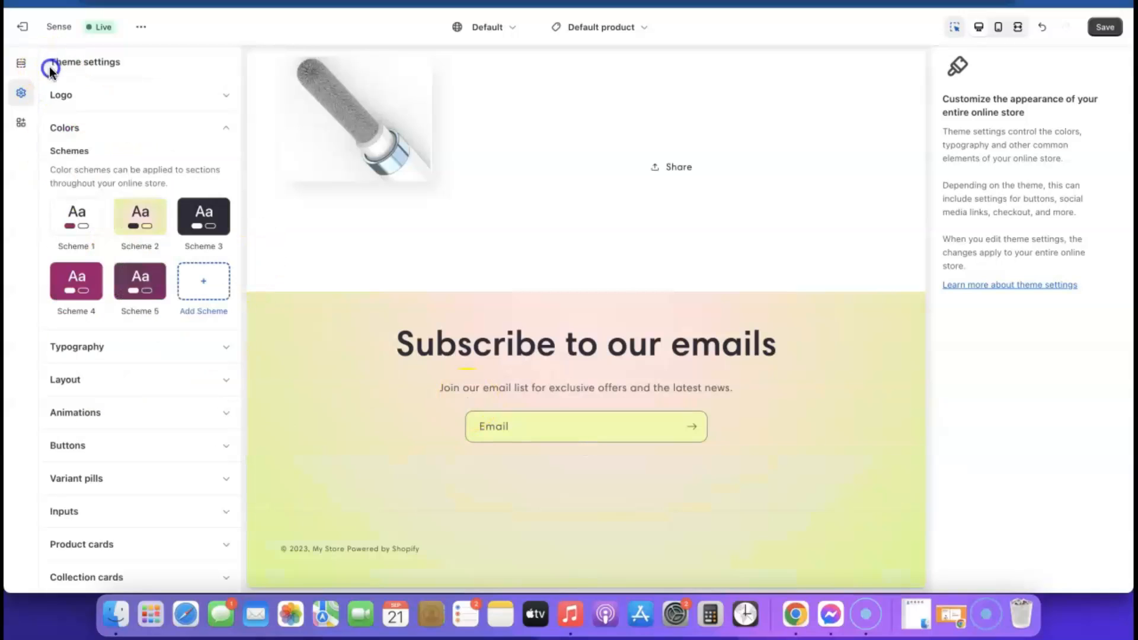
Remove Scheme 2's background gradient, leaving its plain #EDFFA7 background
{"action": "left_click", "coordinate": [141, 225]}
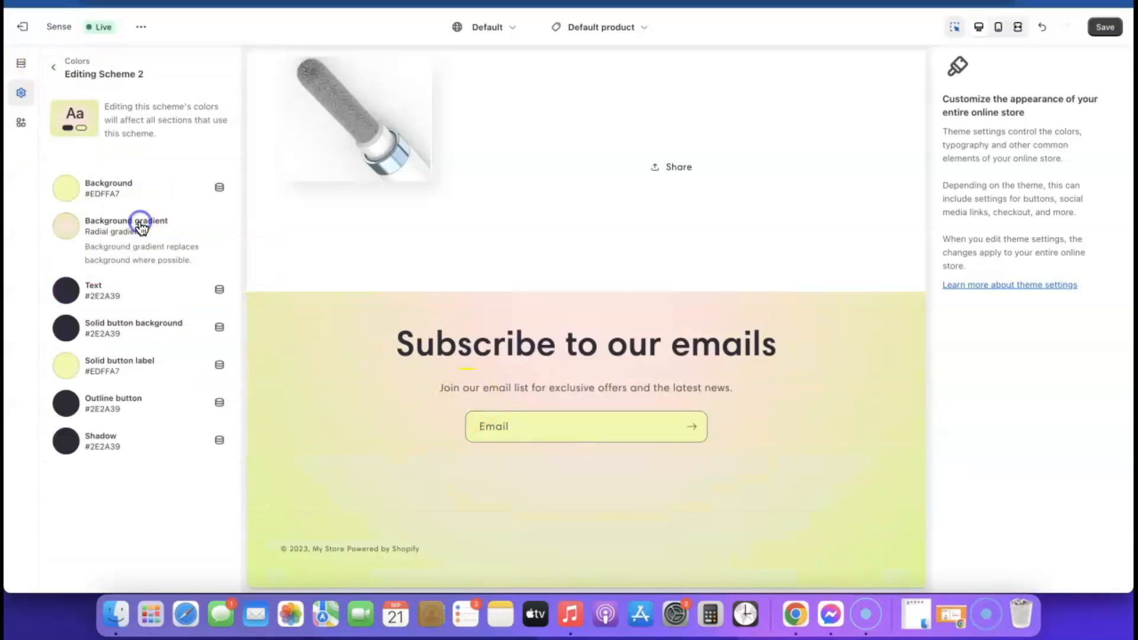
{"action": "left_click", "coordinate": [111, 229]}
{"action": "scroll", "coordinate": [131, 332], "scroll_direction": "down", "scroll_amount": 3}
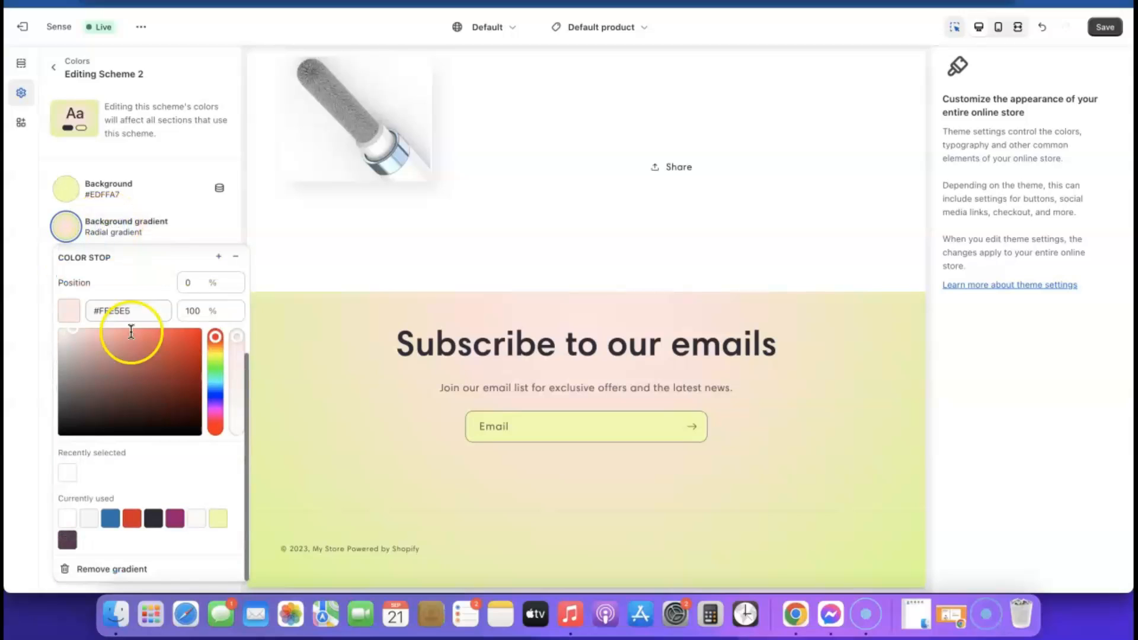
{"action": "left_click", "coordinate": [108, 570]}
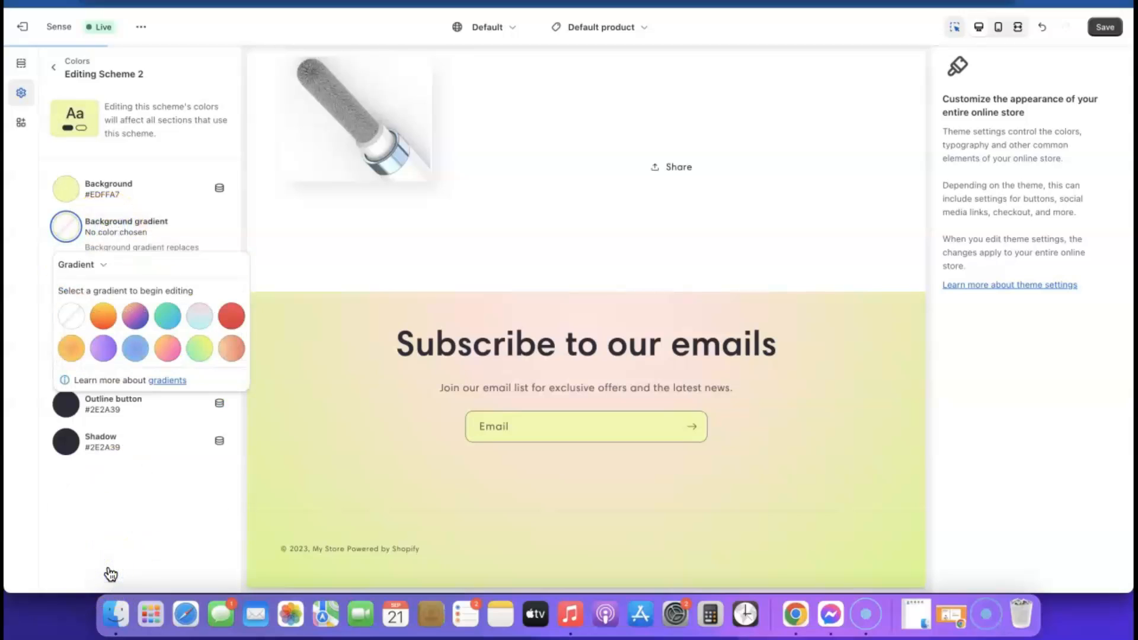
{"action": "left_click", "coordinate": [47, 492]}
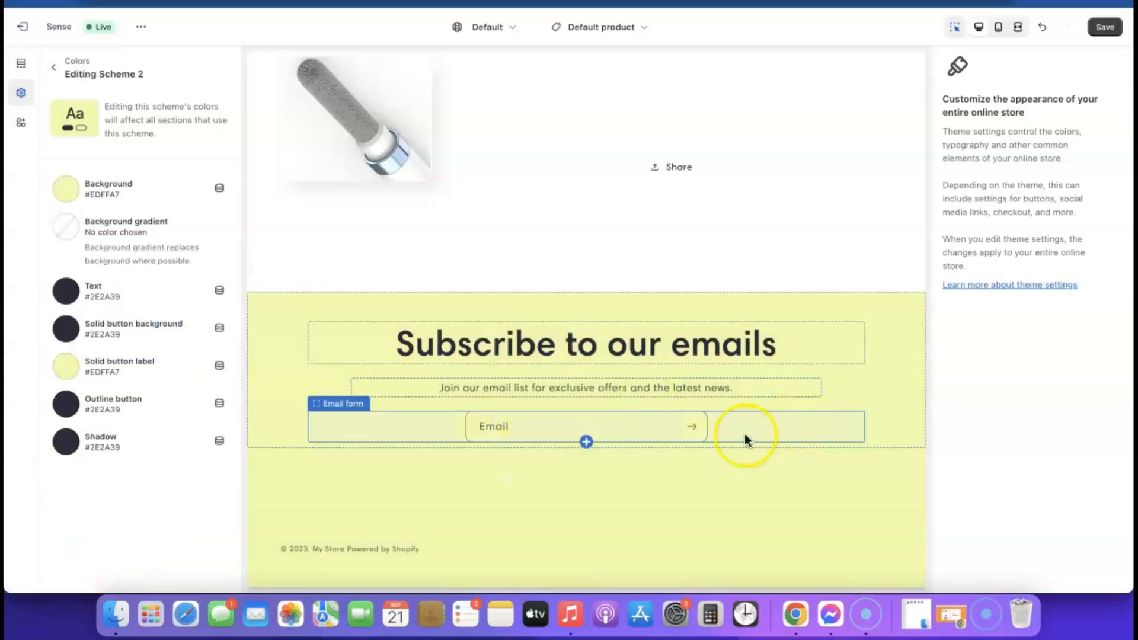
{"action": "scroll", "coordinate": [301, 384], "scroll_direction": "up", "scroll_amount": 15}
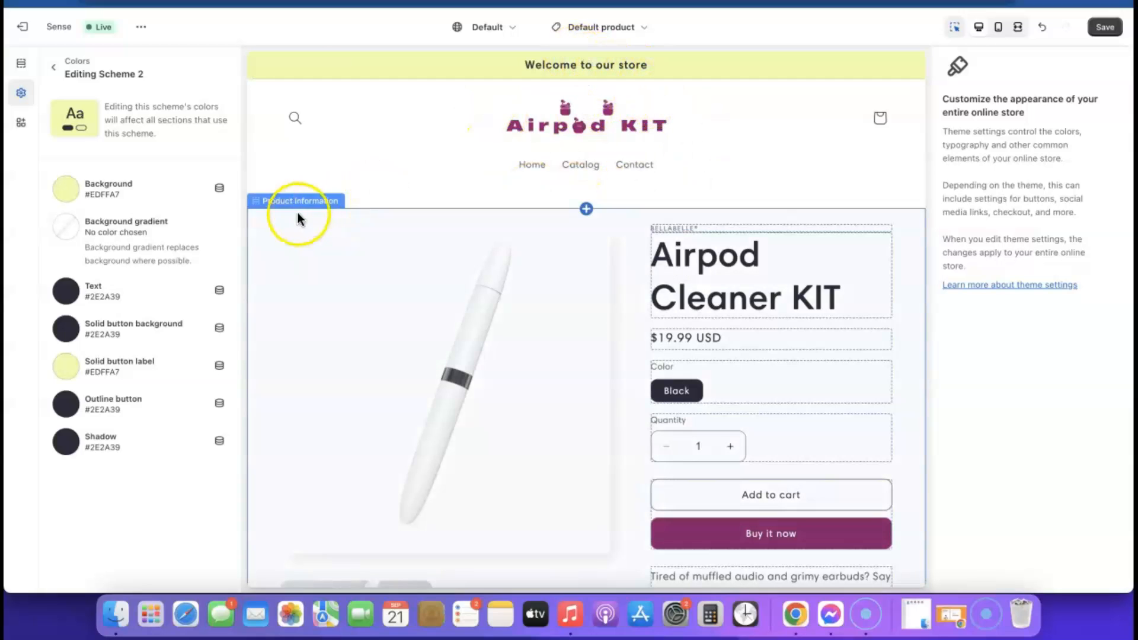
Set Scheme 2's background to pale pink #E1C3D8 and copy the hex value
{"action": "left_click", "coordinate": [67, 190]}
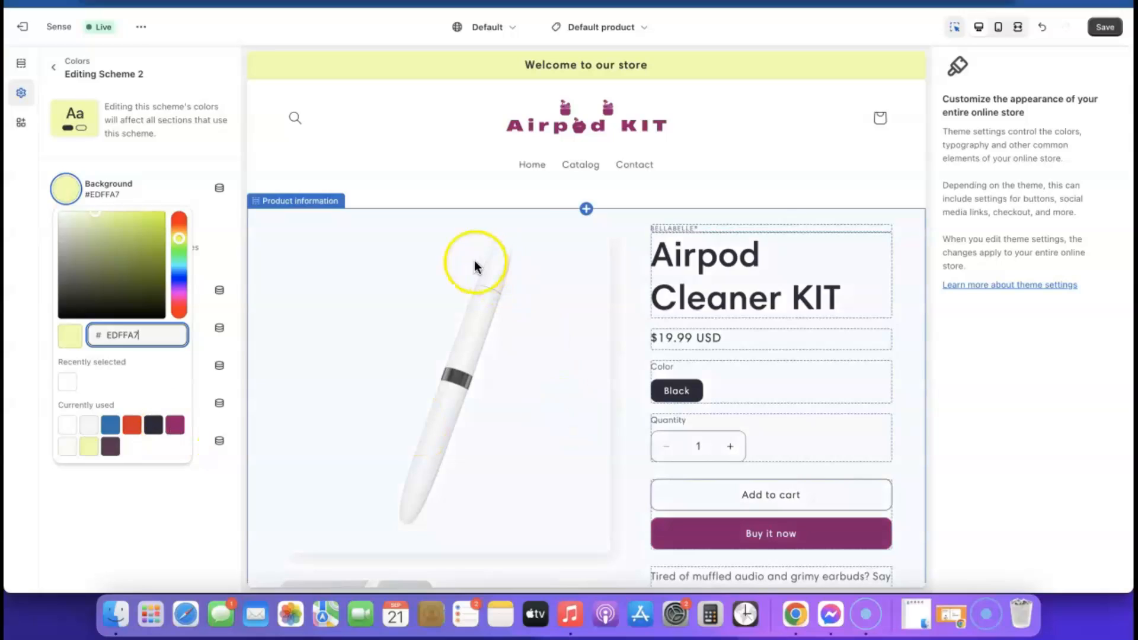
{"action": "left_click", "coordinate": [175, 425]}
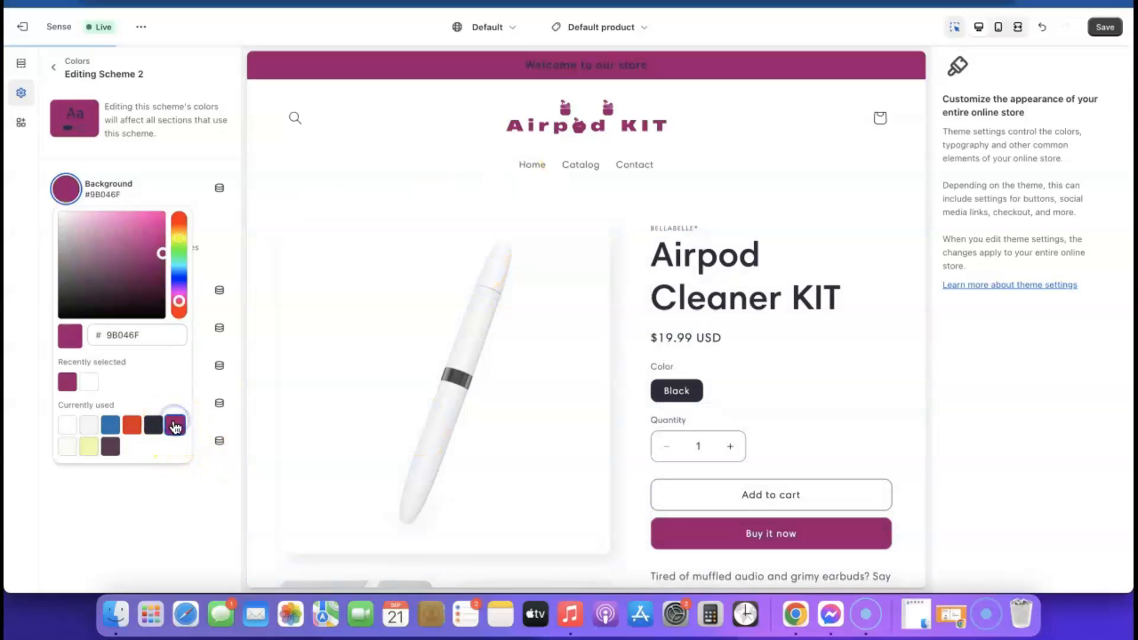
{"action": "left_click_drag", "start_coordinate": [159, 272], "coordinate": [70, 227]}
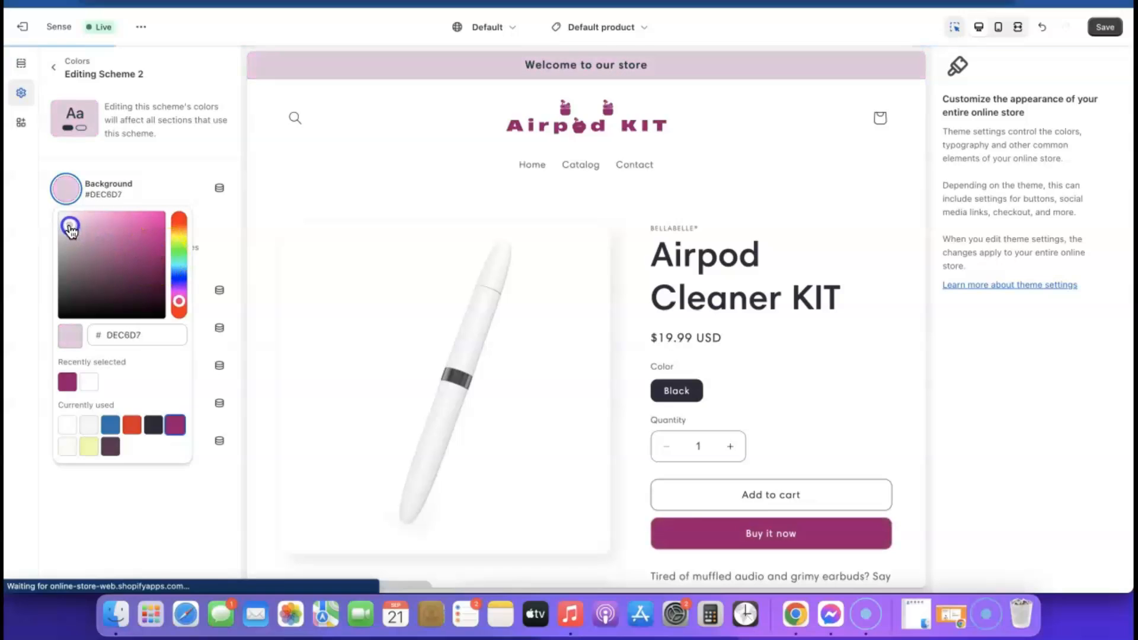
{"action": "left_click_drag", "start_coordinate": [70, 228], "coordinate": [72, 224]}
{"action": "left_click", "coordinate": [156, 338]}
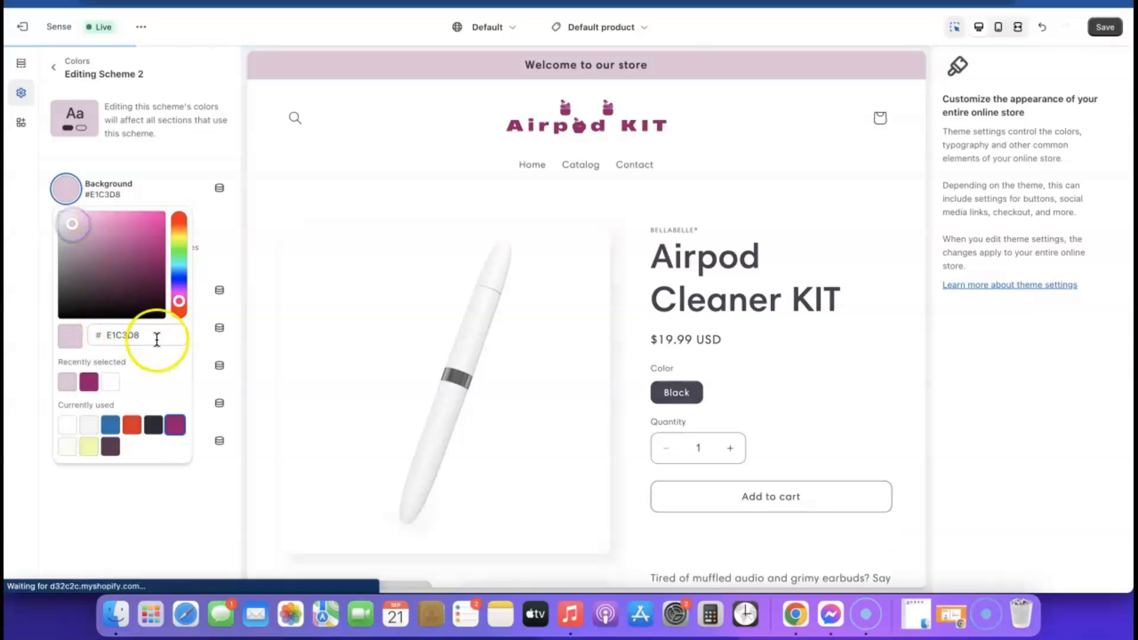
{"action": "double_click", "coordinate": [158, 337]}
{"action": "right_click", "coordinate": [158, 337]}
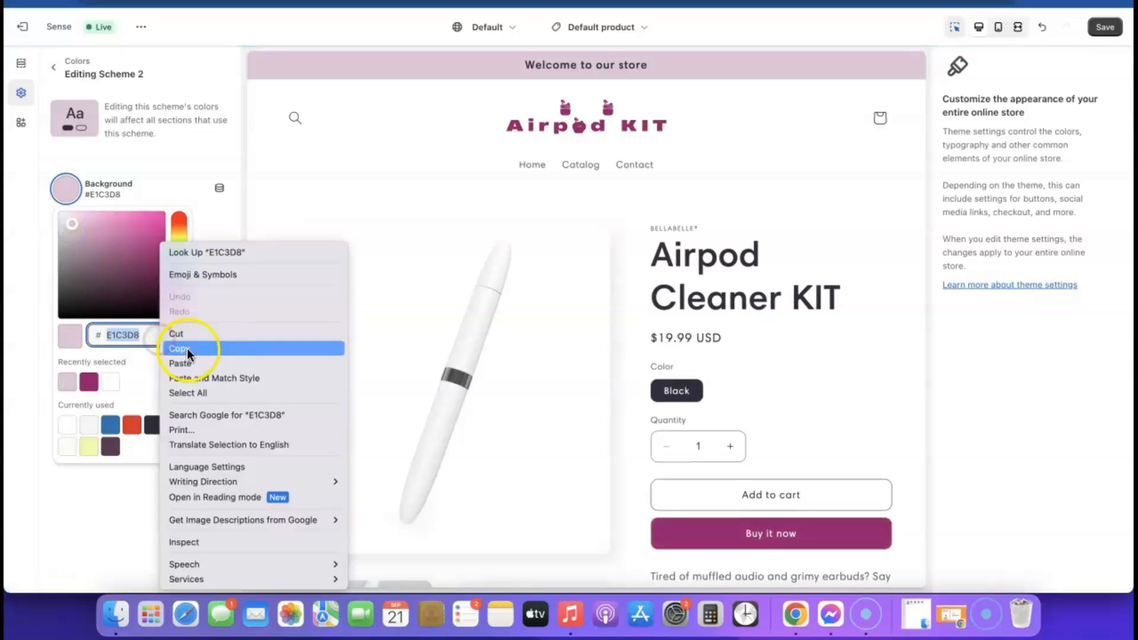
{"action": "left_click", "coordinate": [186, 348]}
{"action": "left_click", "coordinate": [244, 191]}
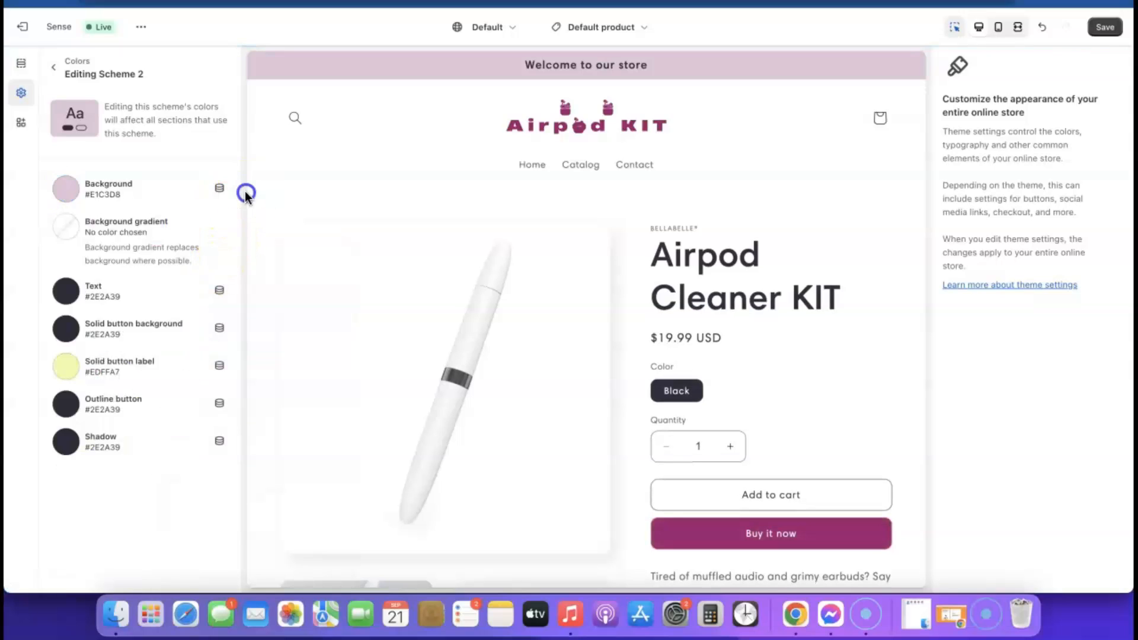
Save the theme's colour scheme changes
{"action": "scroll", "coordinate": [473, 336], "scroll_direction": "down", "scroll_amount": 1}
{"action": "scroll", "coordinate": [501, 394], "scroll_direction": "down", "scroll_amount": 15}
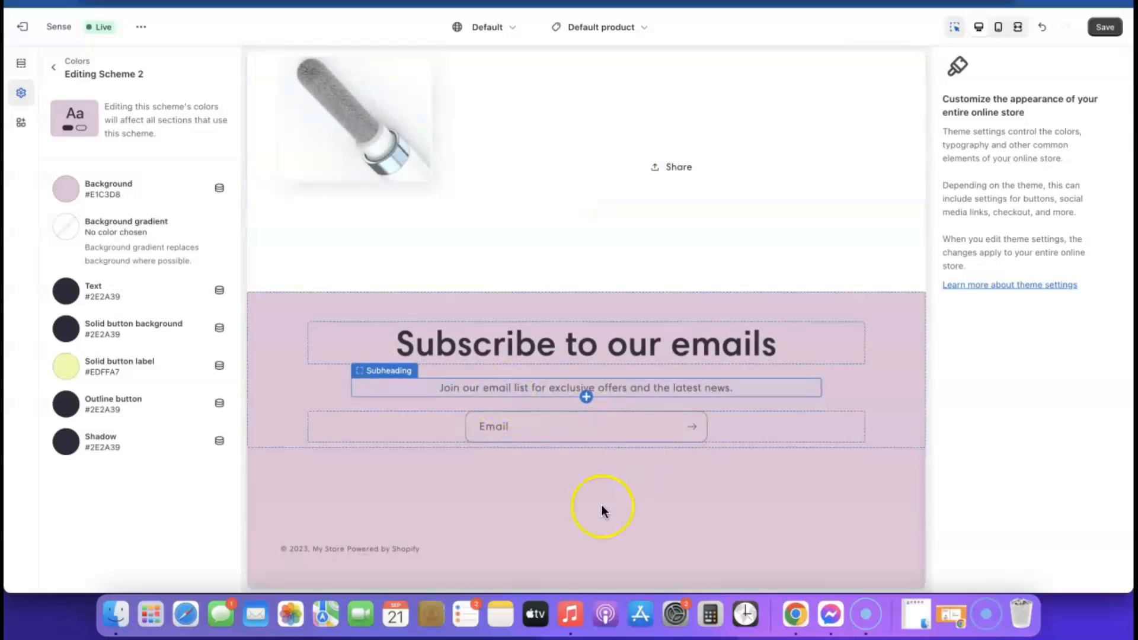
{"action": "scroll", "coordinate": [514, 455], "scroll_direction": "up", "scroll_amount": 20}
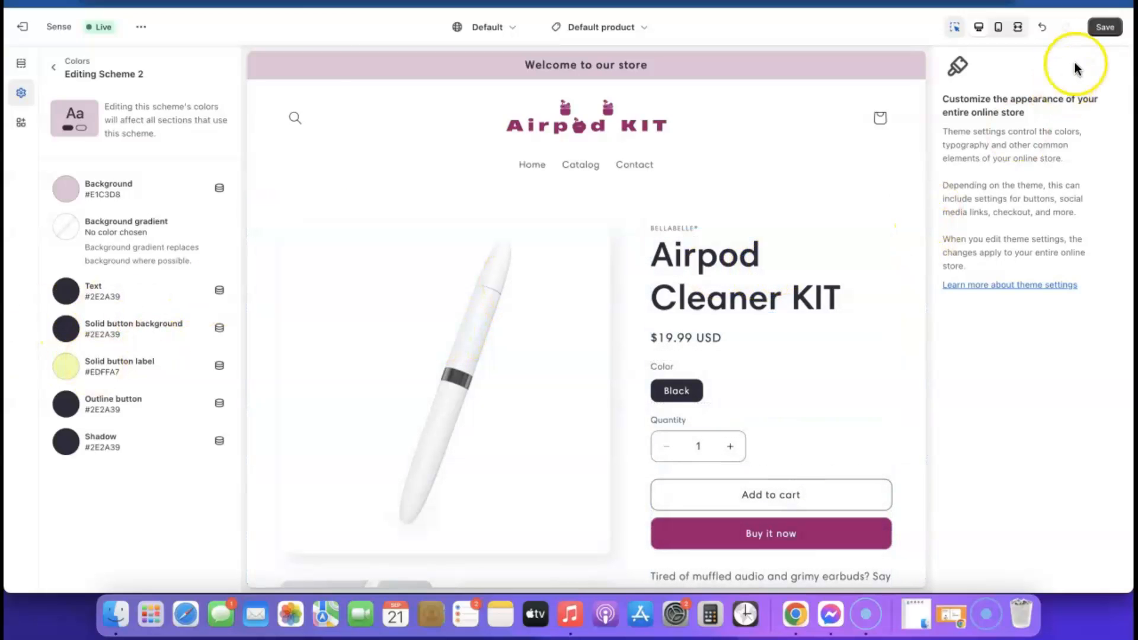
{"action": "left_click", "coordinate": [1105, 27]}
{"action": "scroll", "coordinate": [691, 269], "scroll_direction": "down", "scroll_amount": 10}
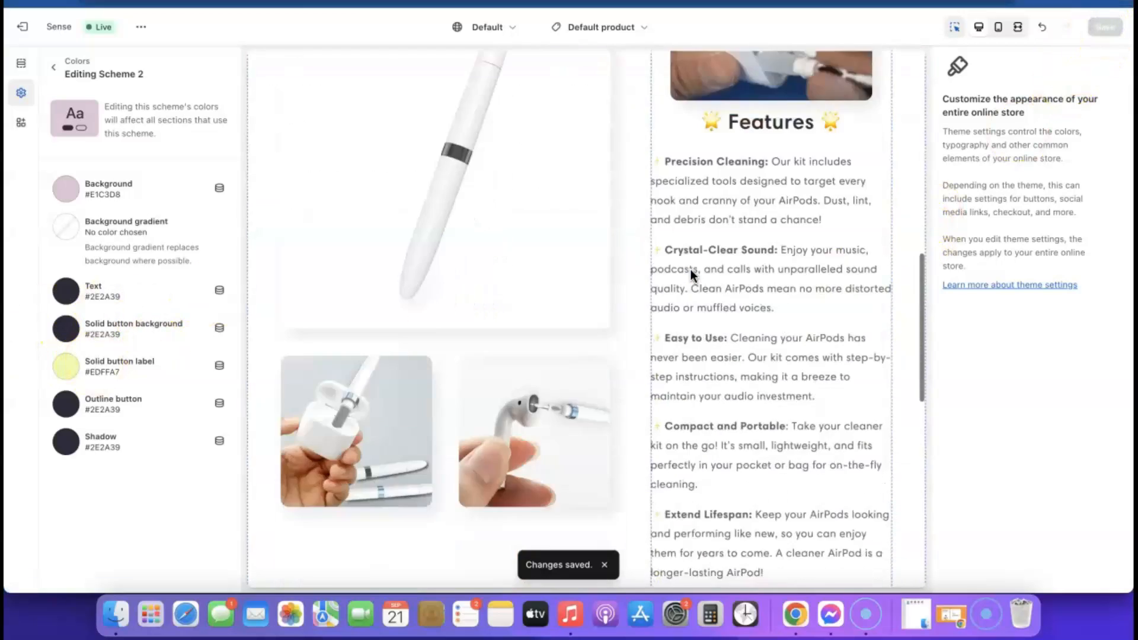
{"action": "scroll", "coordinate": [691, 270], "scroll_direction": "down", "scroll_amount": 10}
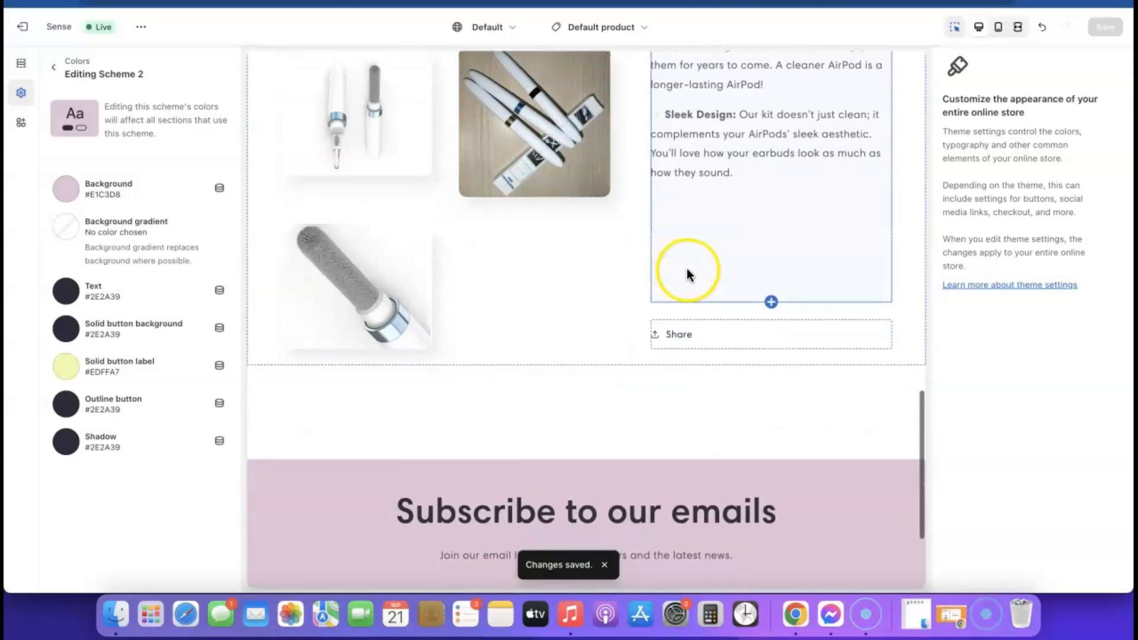
{"action": "scroll", "coordinate": [773, 235], "scroll_direction": "up", "scroll_amount": 20}
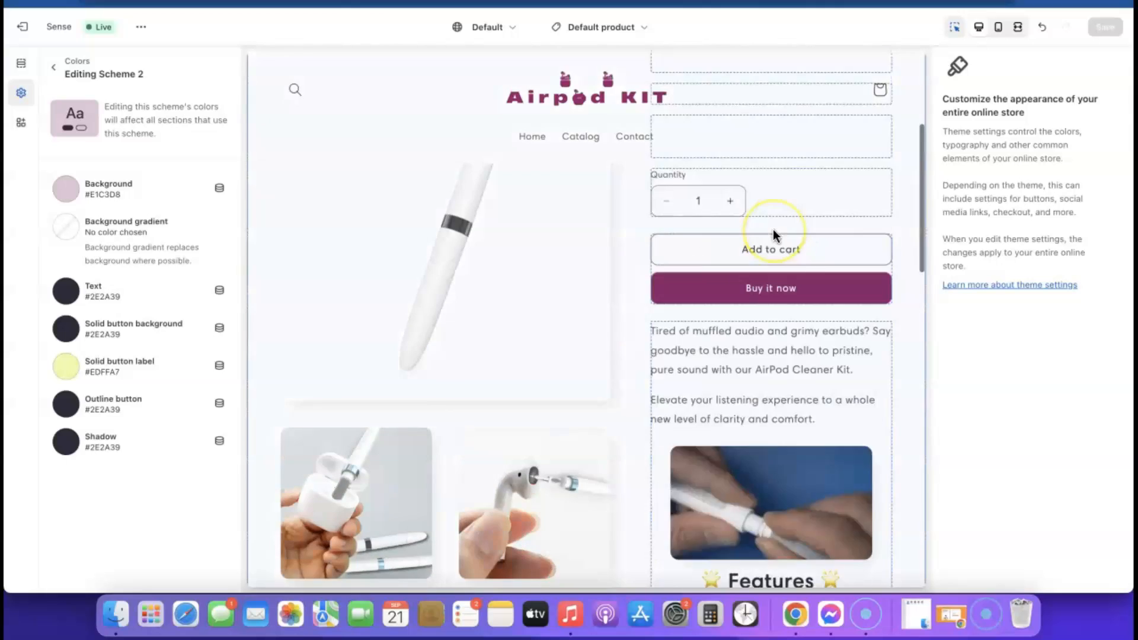
{"action": "left_click", "coordinate": [140, 27]}
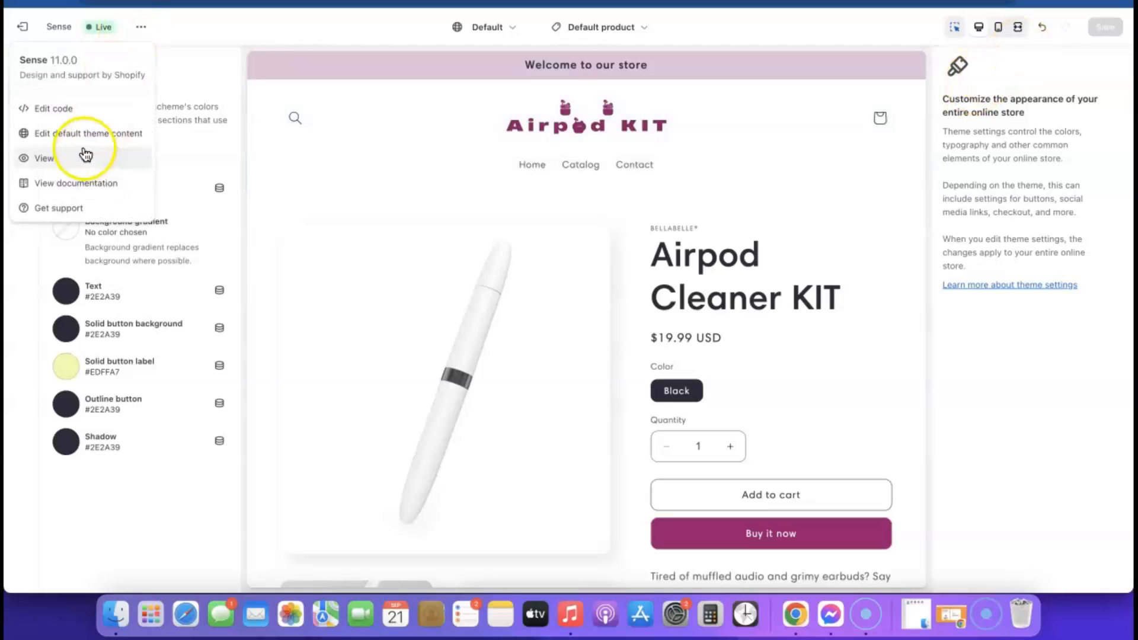
{"action": "left_click", "coordinate": [47, 159]}
{"action": "scroll", "coordinate": [663, 191], "scroll_direction": "down", "scroll_amount": 10}
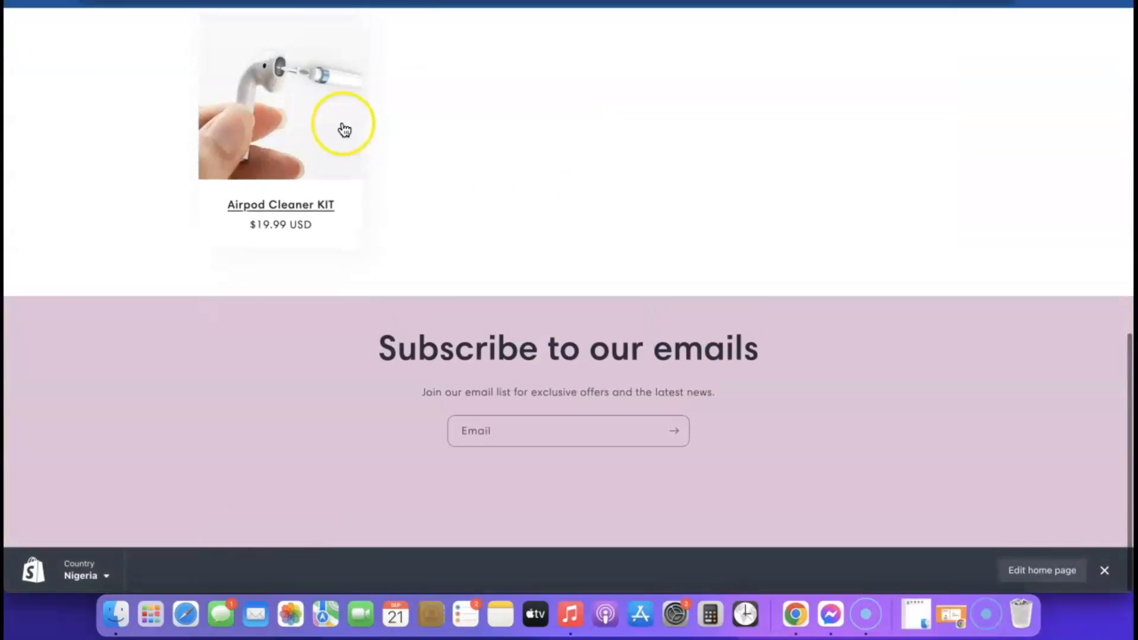
{"action": "left_click", "coordinate": [346, 123]}
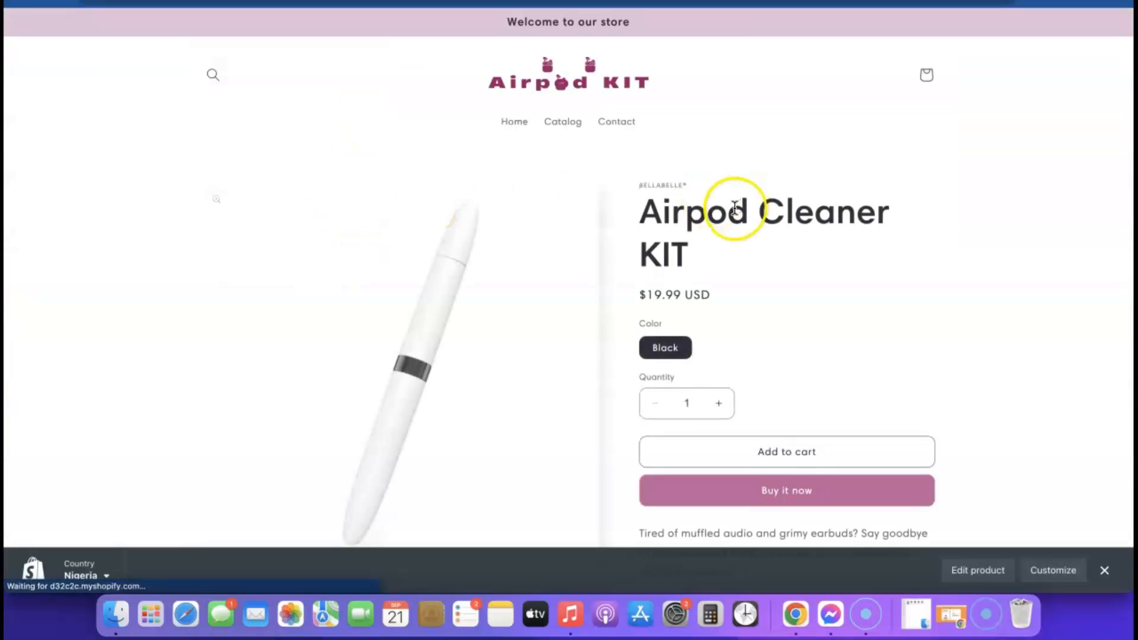
{"action": "scroll", "coordinate": [743, 191], "scroll_direction": "down", "scroll_amount": 3}
{"action": "left_click", "coordinate": [1104, 570]}
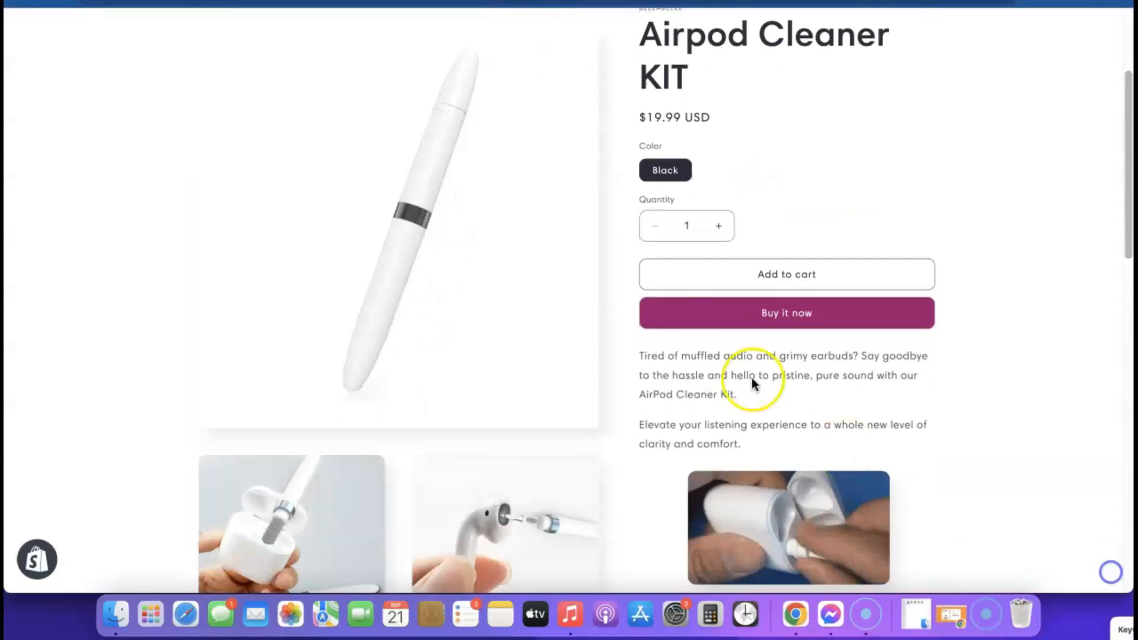
{"action": "scroll", "coordinate": [756, 381], "scroll_direction": "down", "scroll_amount": 4}
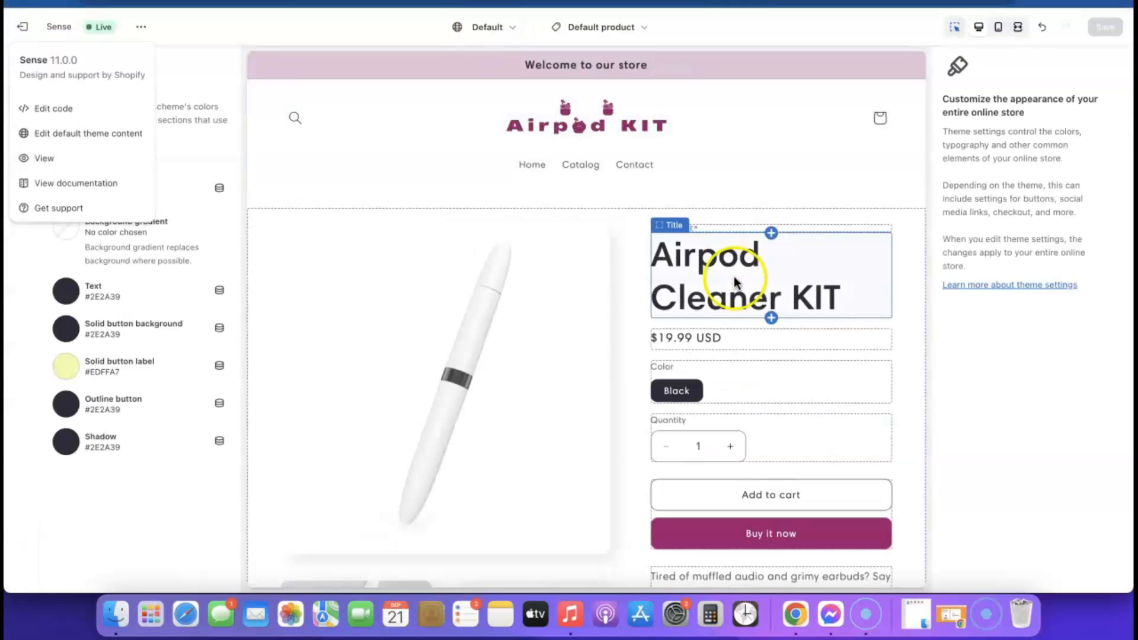
{"action": "scroll", "coordinate": [734, 278], "scroll_direction": "down", "scroll_amount": 3}
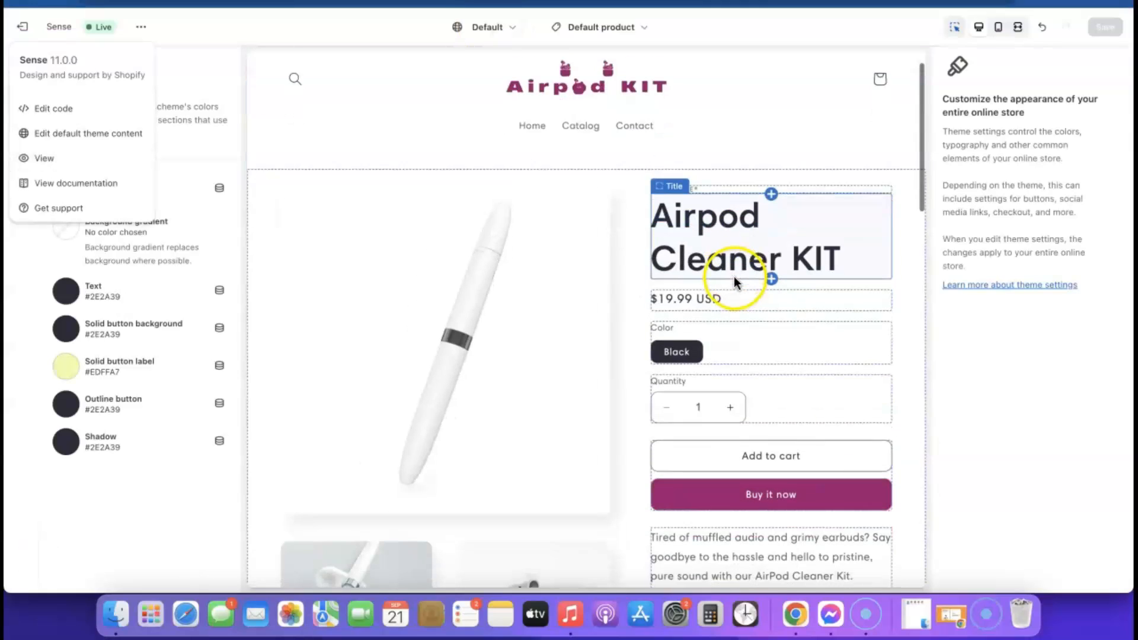
Turn off dynamic checkout buttons in the product page's Buy buttons block and save
{"action": "left_click", "coordinate": [766, 388]}
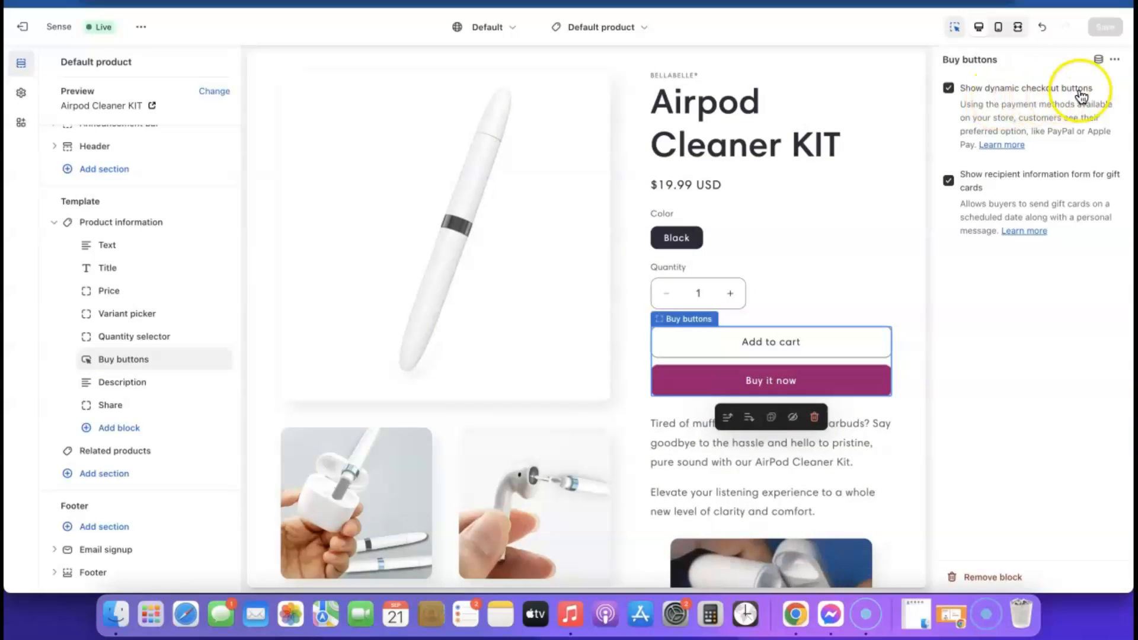
{"action": "left_click", "coordinate": [948, 88]}
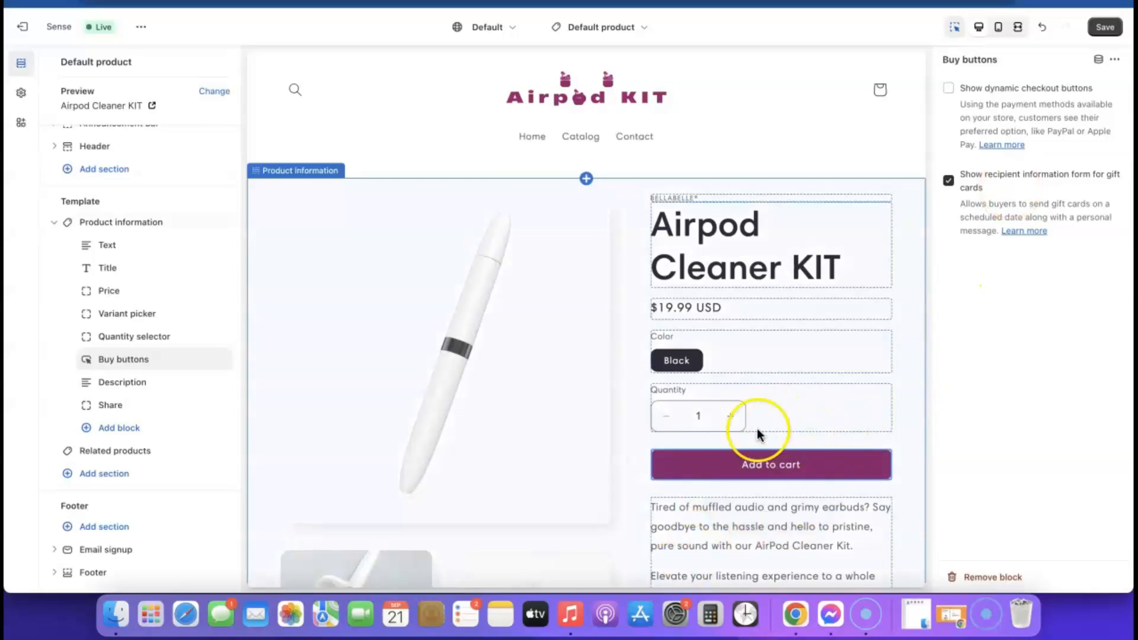
{"action": "left_click", "coordinate": [1106, 28]}
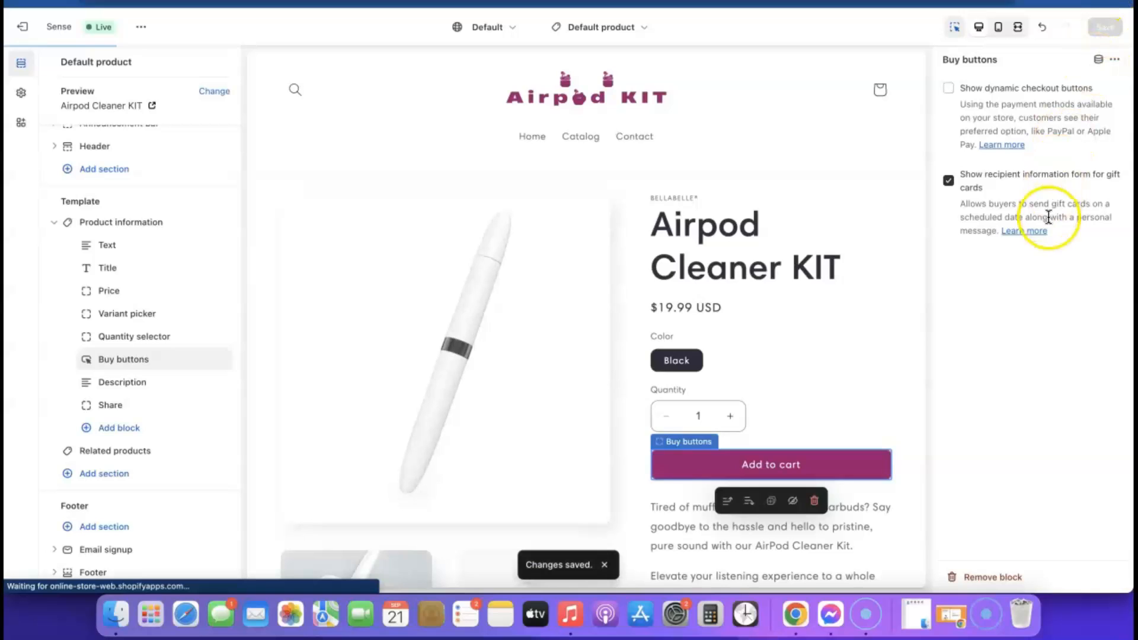
Browse the live Airpod Cleaner KIT product page, priced $19.99 USD
{"action": "scroll", "coordinate": [487, 262], "scroll_direction": "down", "scroll_amount": 10}
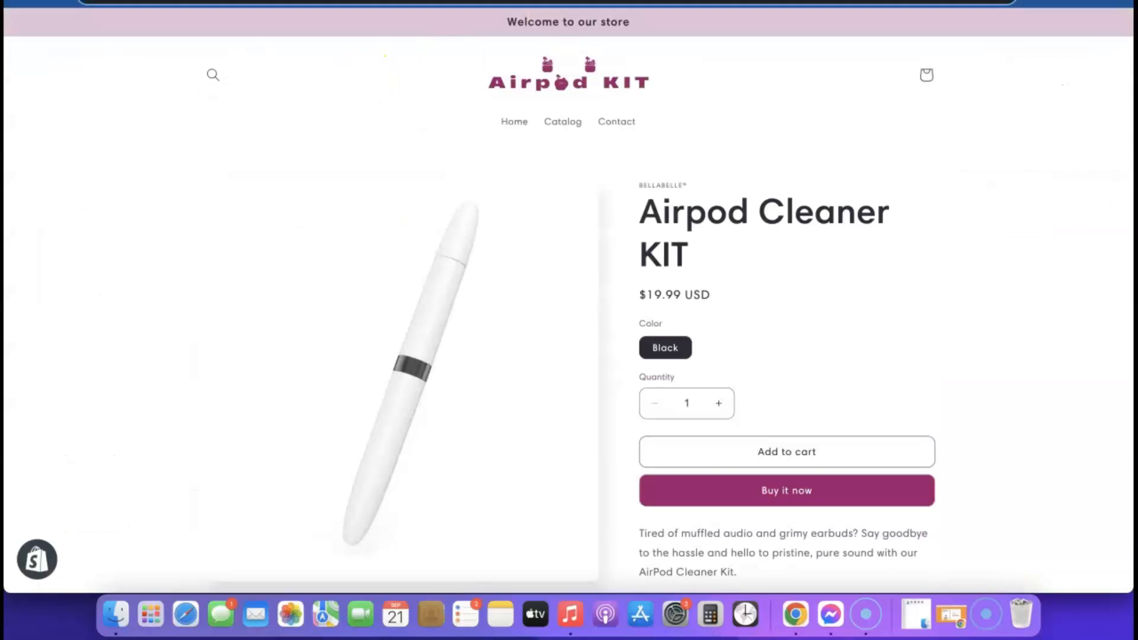
{"action": "scroll", "coordinate": [739, 119], "scroll_direction": "down", "scroll_amount": 3}
{"action": "scroll", "coordinate": [724, 272], "scroll_direction": "up", "scroll_amount": 5}
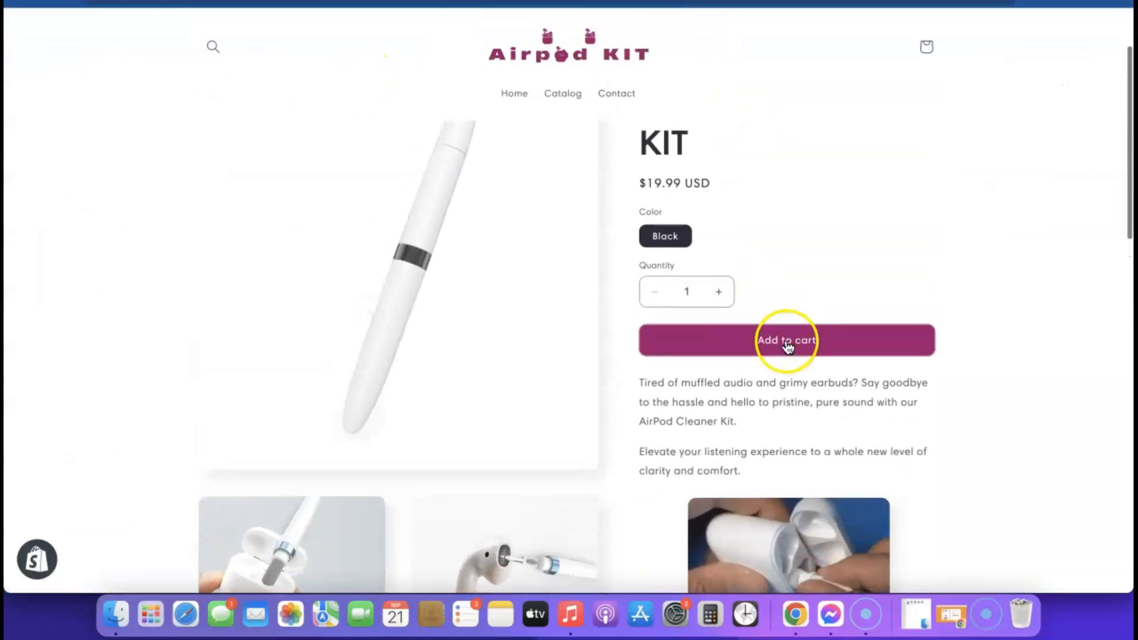
{"action": "scroll", "coordinate": [711, 275], "scroll_direction": "down", "scroll_amount": 15}
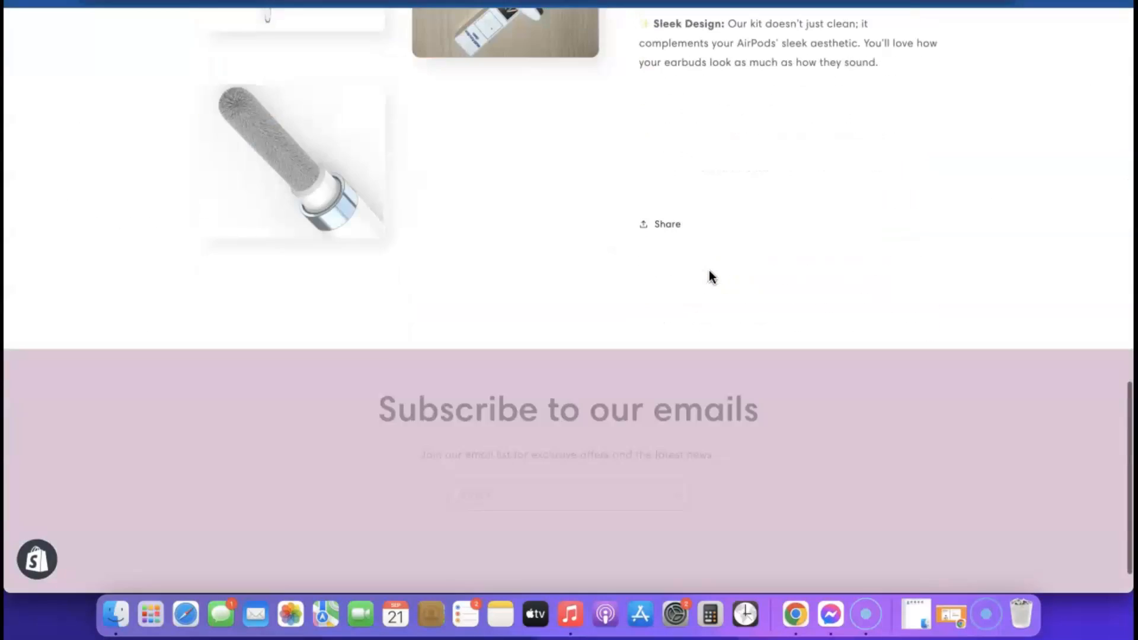
{"action": "scroll", "coordinate": [712, 276], "scroll_direction": "up", "scroll_amount": 15}
{"action": "left_click", "coordinate": [617, 76]}
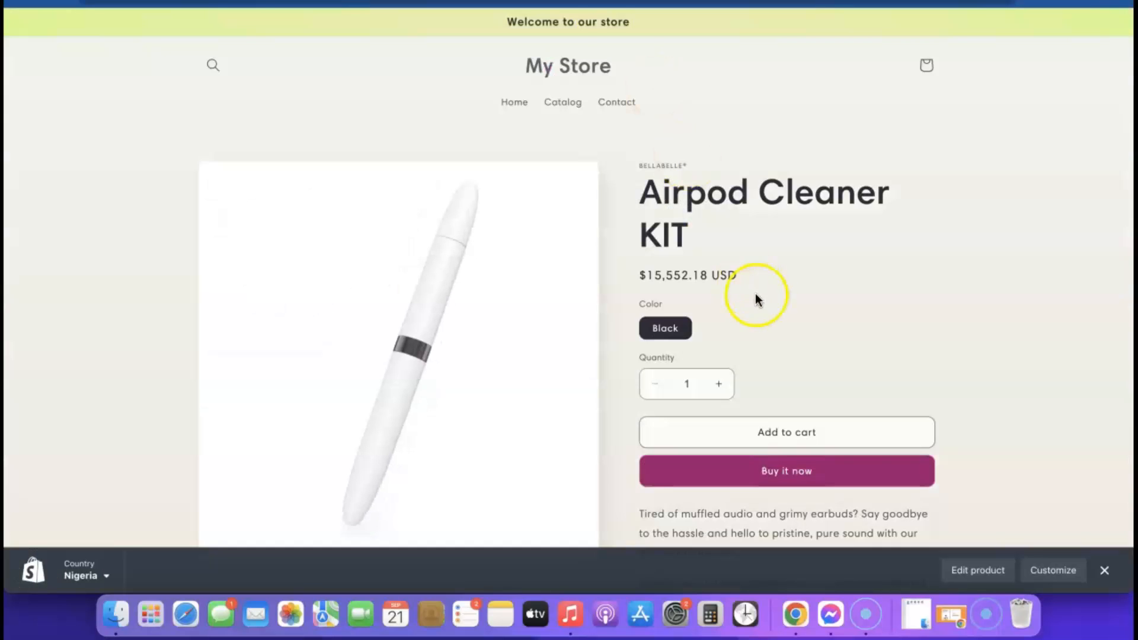
{"action": "scroll", "coordinate": [764, 172], "scroll_direction": "down", "scroll_amount": 1}
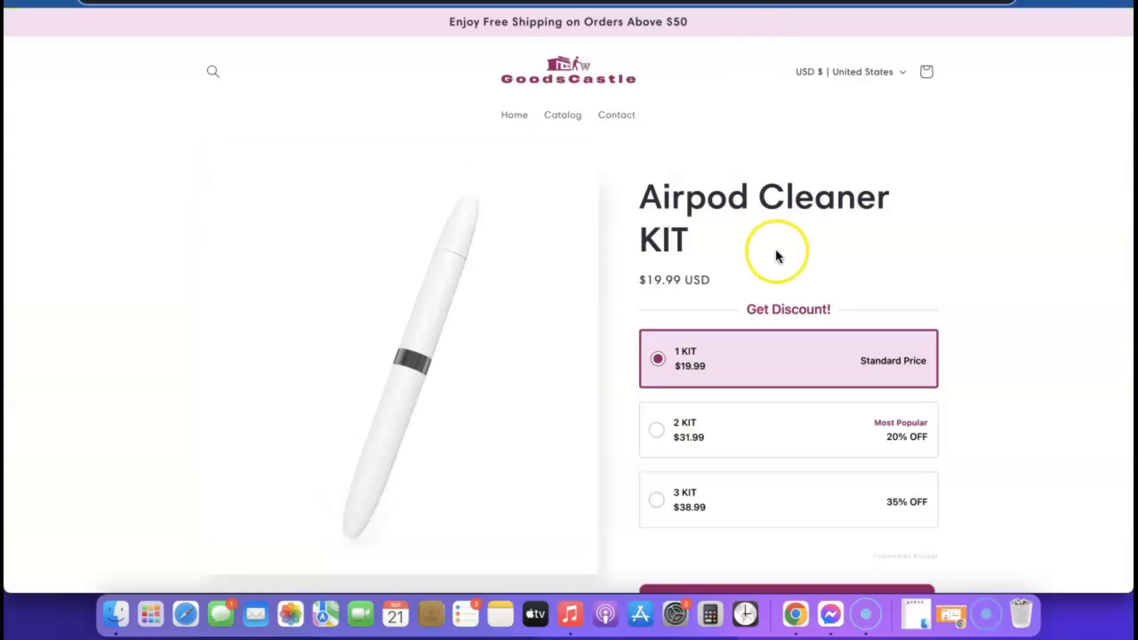
{"action": "scroll", "coordinate": [778, 256], "scroll_direction": "down", "scroll_amount": 2}
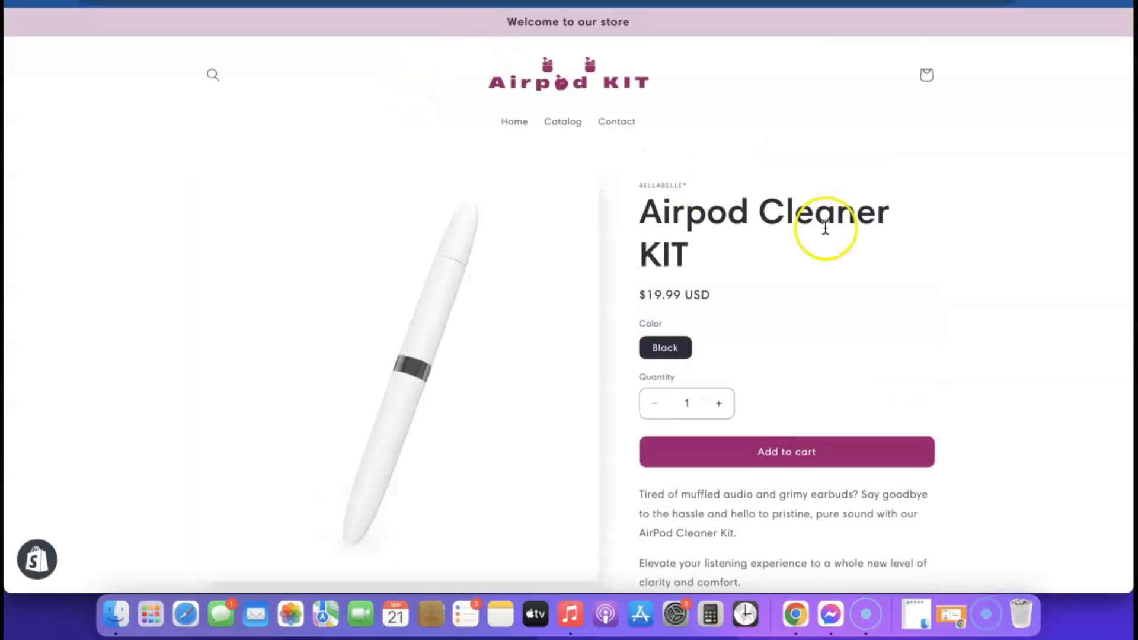
{"action": "scroll", "coordinate": [864, 241], "scroll_direction": "down", "scroll_amount": 5}
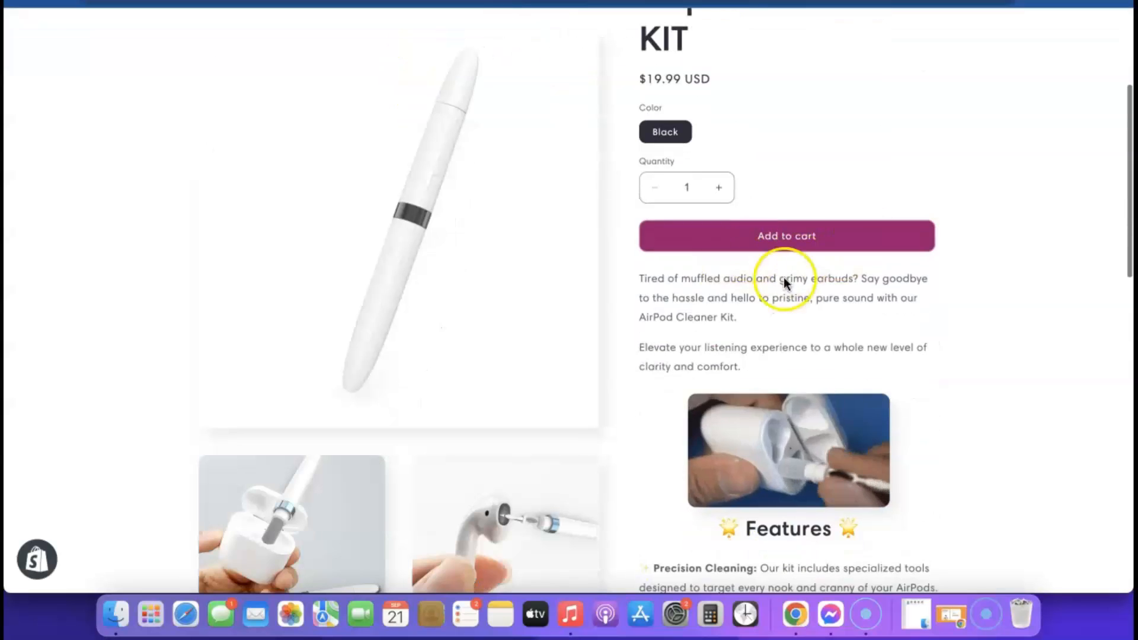
{"action": "scroll", "coordinate": [744, 397], "scroll_direction": "up", "scroll_amount": 5}
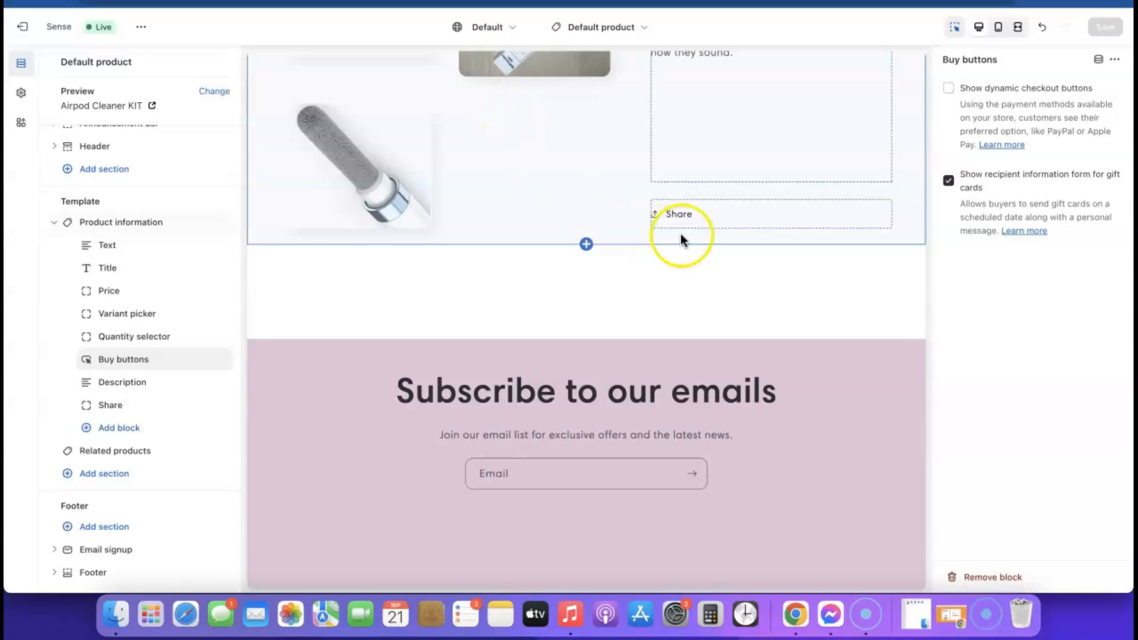
Switch the editor to the Home page template and open the Image with text section
{"action": "scroll", "coordinate": [681, 233], "scroll_direction": "up", "scroll_amount": 10}
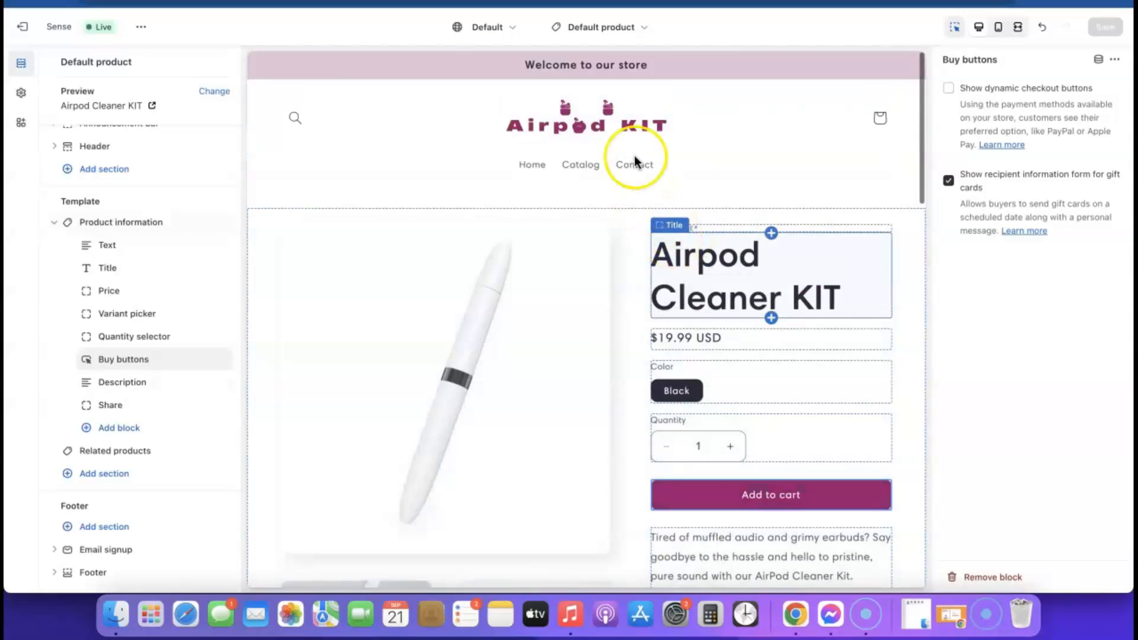
{"action": "left_click", "coordinate": [641, 28]}
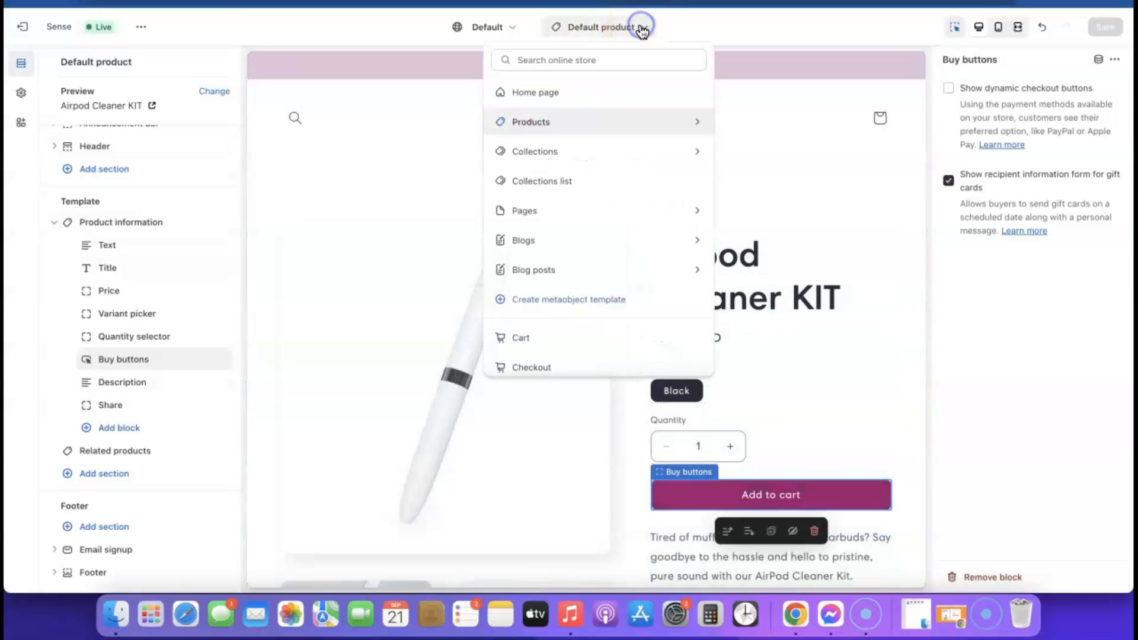
{"action": "left_click", "coordinate": [546, 93]}
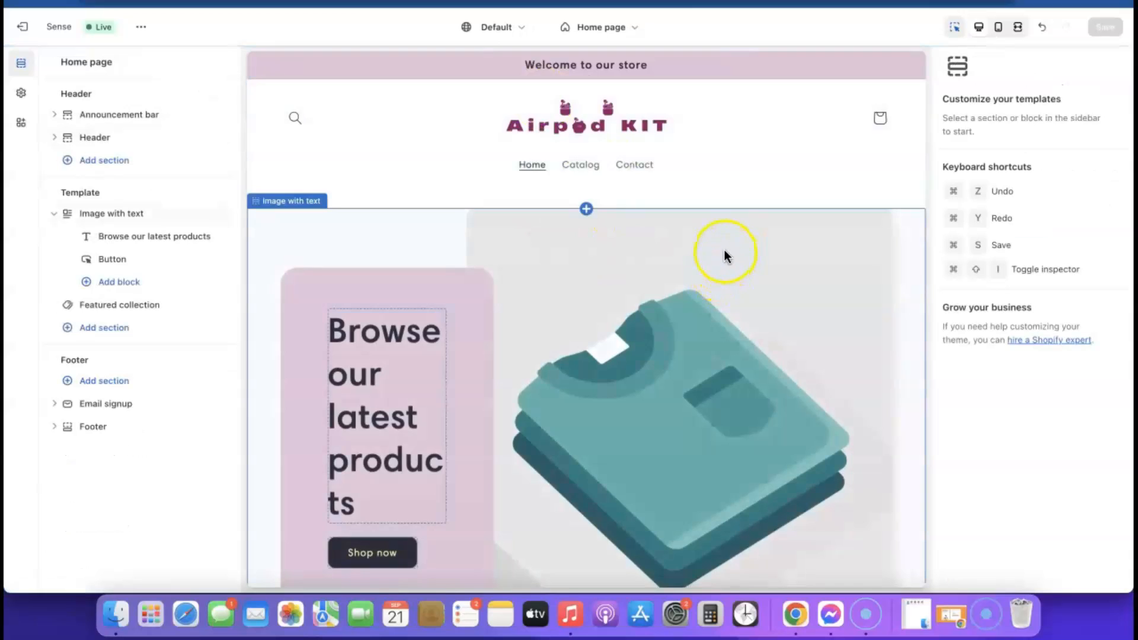
{"action": "scroll", "coordinate": [723, 255], "scroll_direction": "down", "scroll_amount": 10}
{"action": "scroll", "coordinate": [724, 255], "scroll_direction": "up", "scroll_amount": 10}
{"action": "left_click", "coordinate": [710, 343]}
{"action": "scroll", "coordinate": [738, 338], "scroll_direction": "down", "scroll_amount": 5}
{"action": "left_click", "coordinate": [676, 264]}
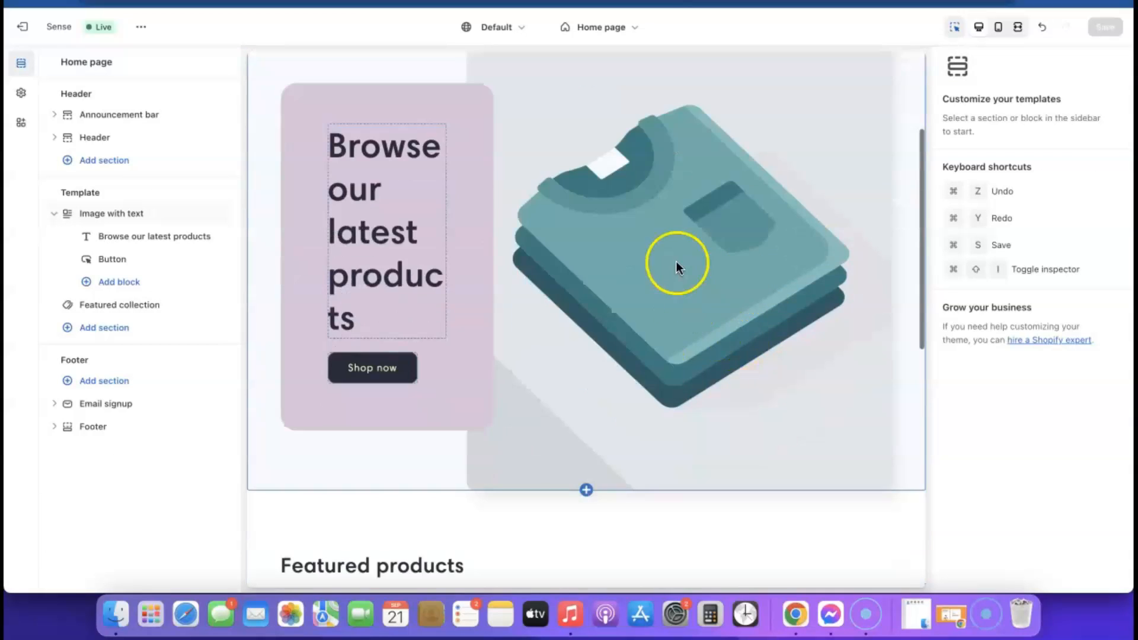
Replace the section image with the free Phones & Cases woman-with-phone photo and save
{"action": "left_click", "coordinate": [1017, 171]}
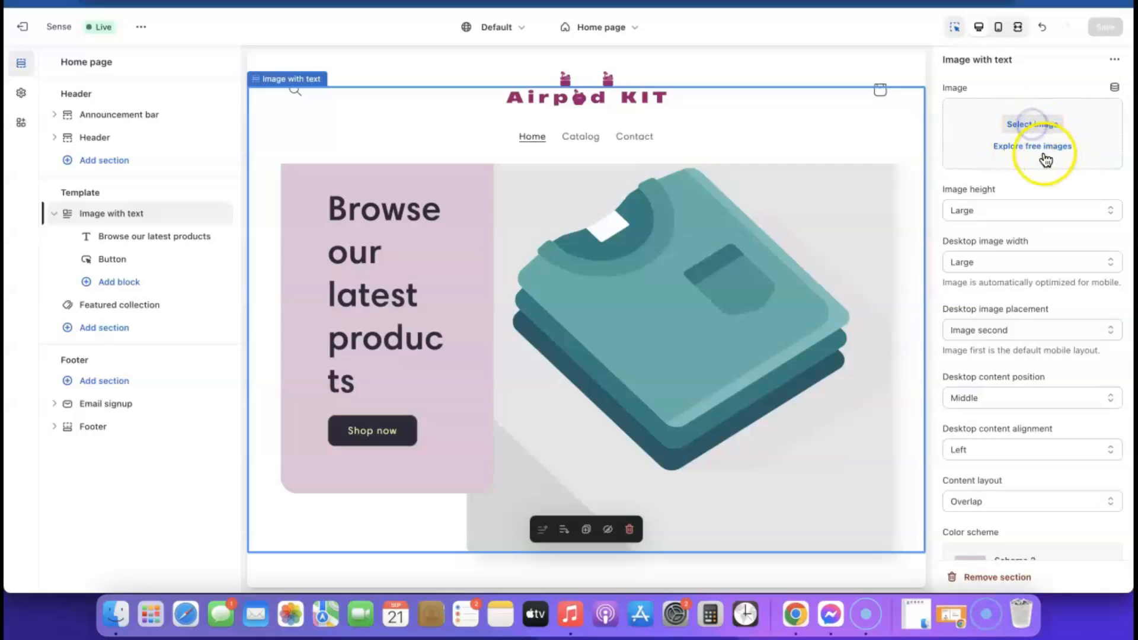
{"action": "left_click", "coordinate": [1034, 148]}
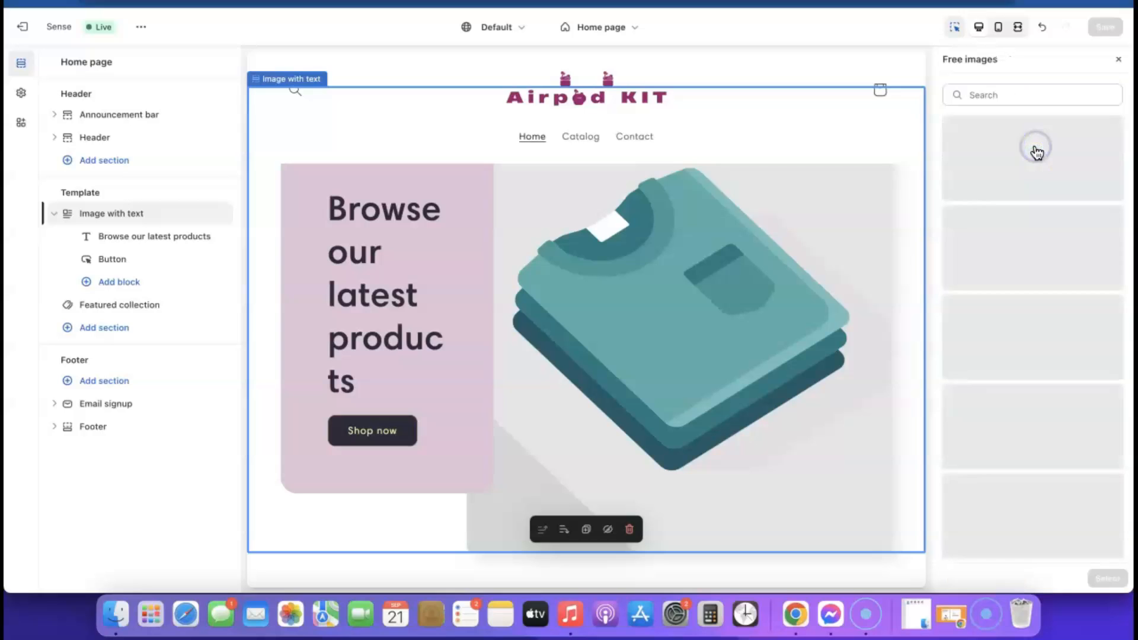
{"action": "scroll", "coordinate": [1050, 233], "scroll_direction": "down", "scroll_amount": 8}
{"action": "scroll", "coordinate": [1050, 233], "scroll_direction": "down", "scroll_amount": 6}
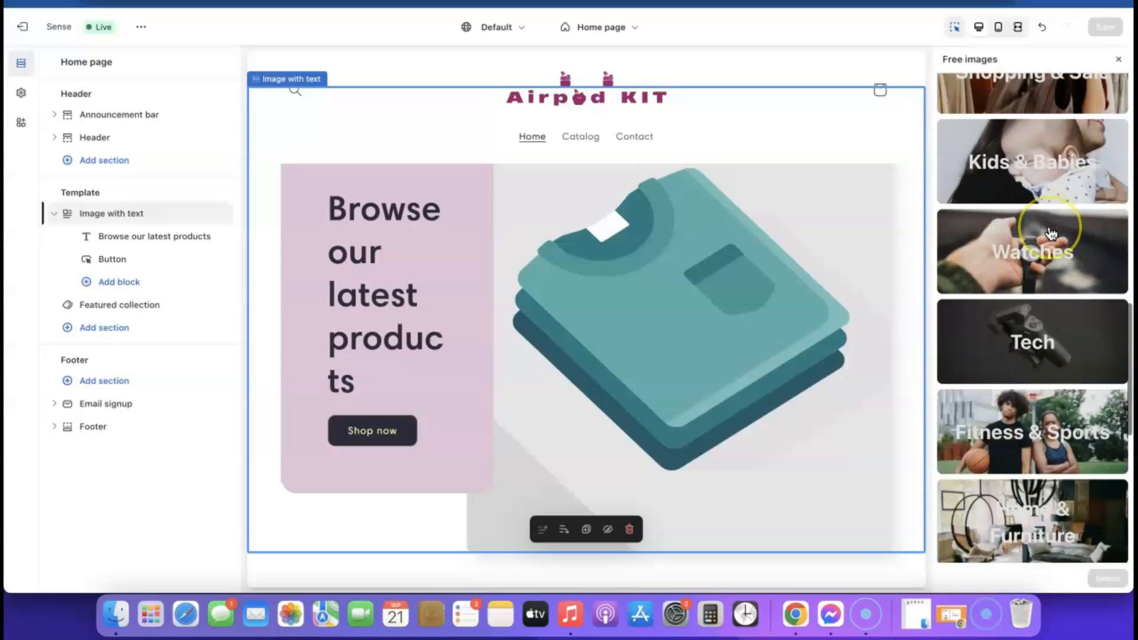
{"action": "scroll", "coordinate": [1050, 233], "scroll_direction": "down", "scroll_amount": 3}
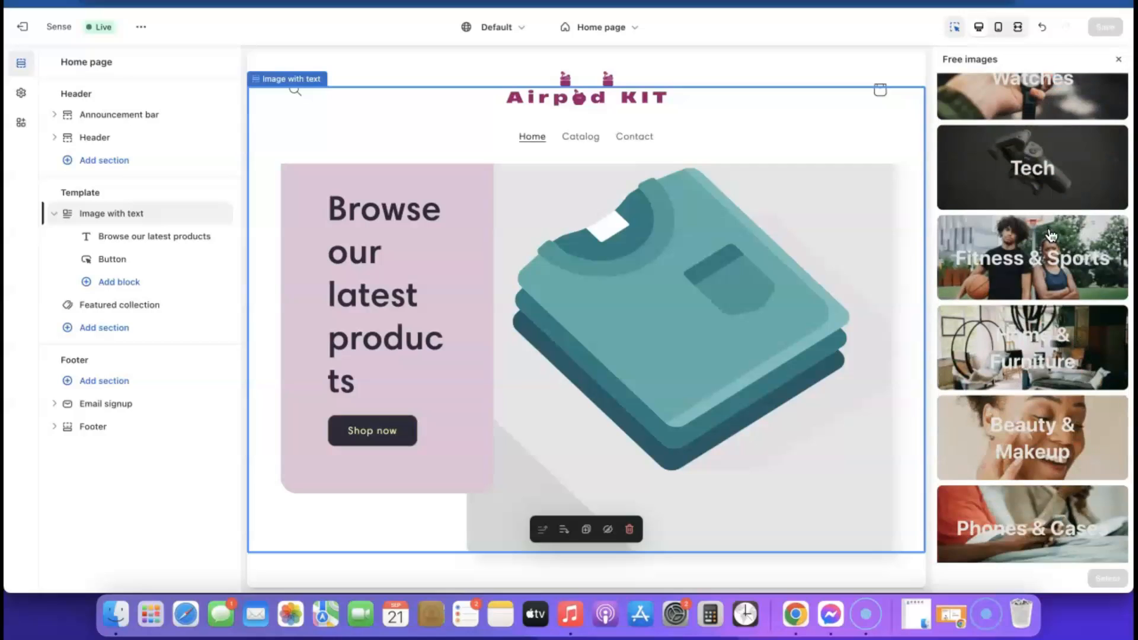
{"action": "scroll", "coordinate": [1043, 243], "scroll_direction": "down", "scroll_amount": 5}
{"action": "left_click", "coordinate": [966, 182]}
{"action": "left_click", "coordinate": [966, 182]}
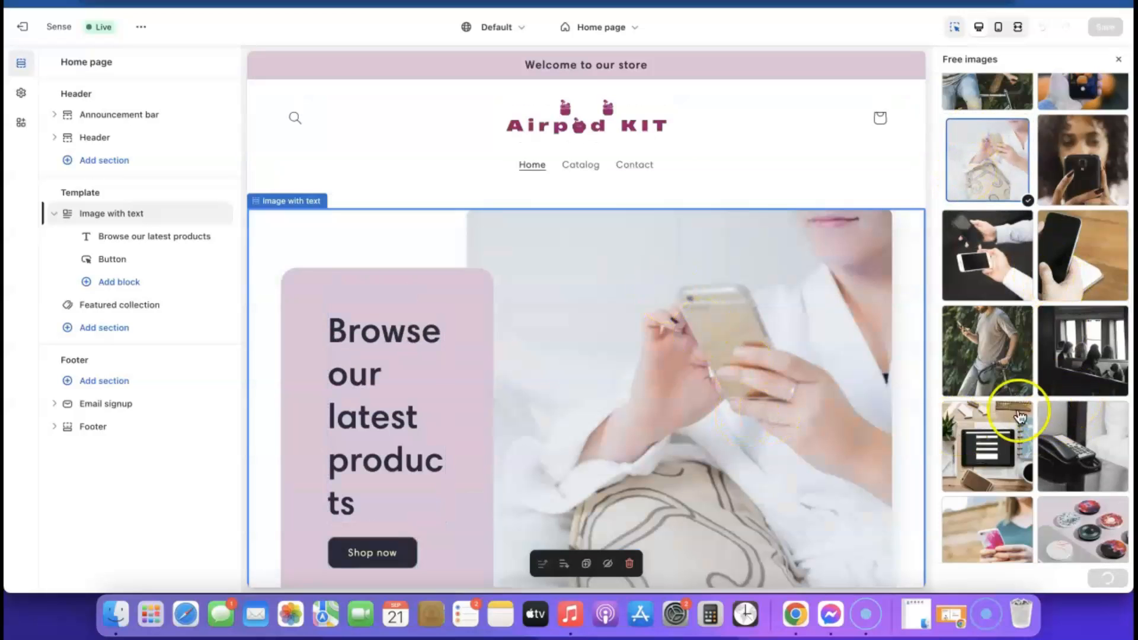
{"action": "scroll", "coordinate": [678, 378], "scroll_direction": "down", "scroll_amount": 5}
{"action": "scroll", "coordinate": [678, 378], "scroll_direction": "up", "scroll_amount": 5}
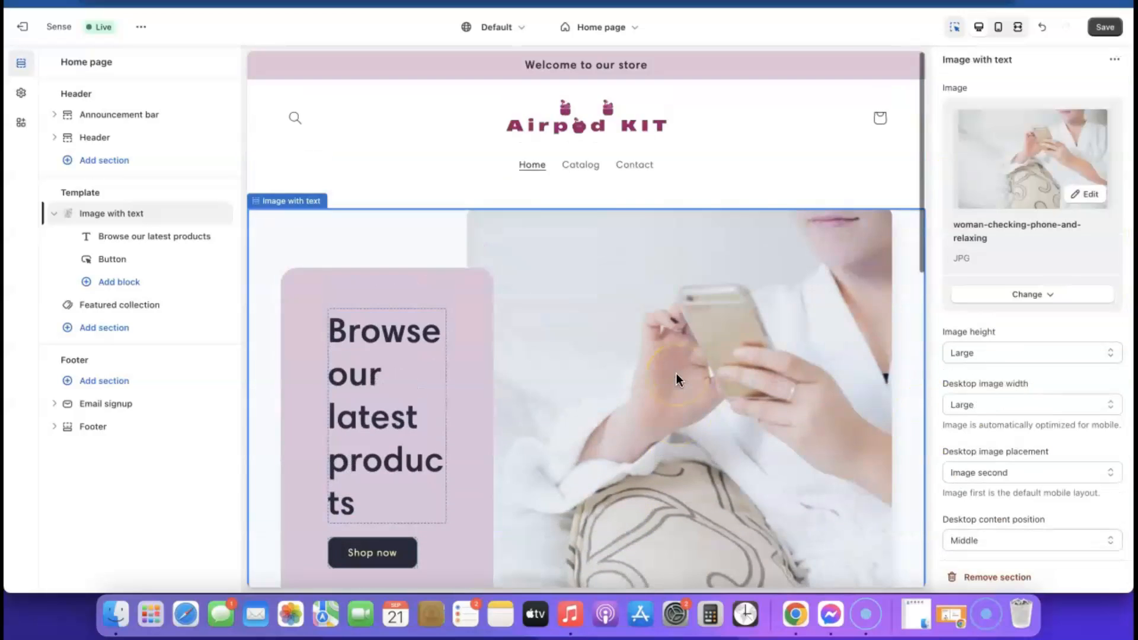
{"action": "left_click", "coordinate": [1106, 28]}
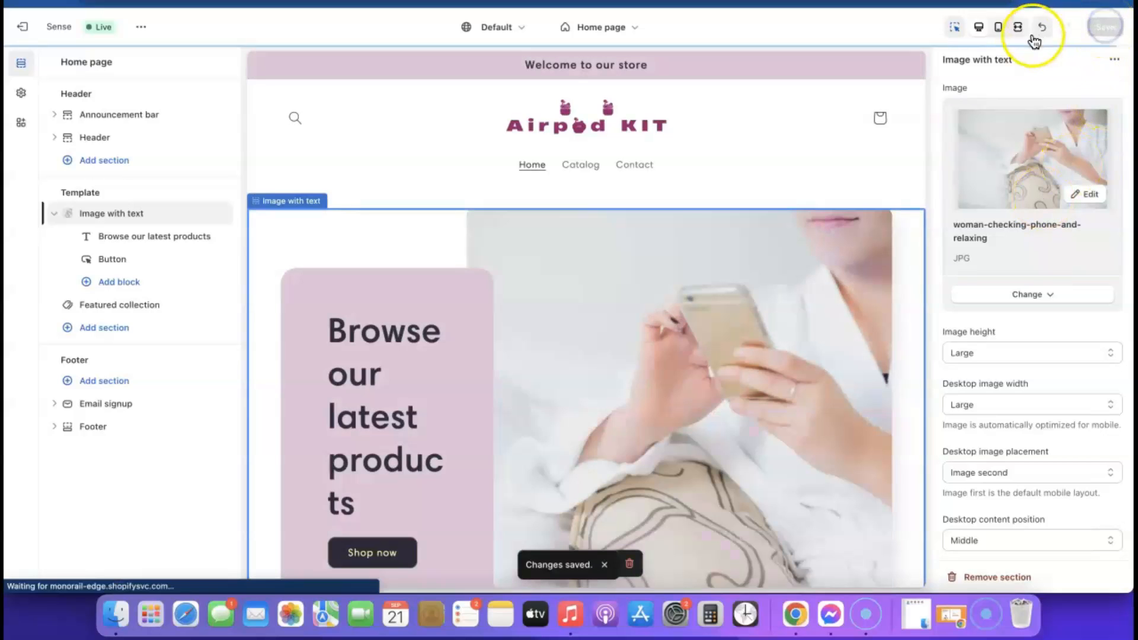
{"action": "left_click", "coordinate": [998, 28]}
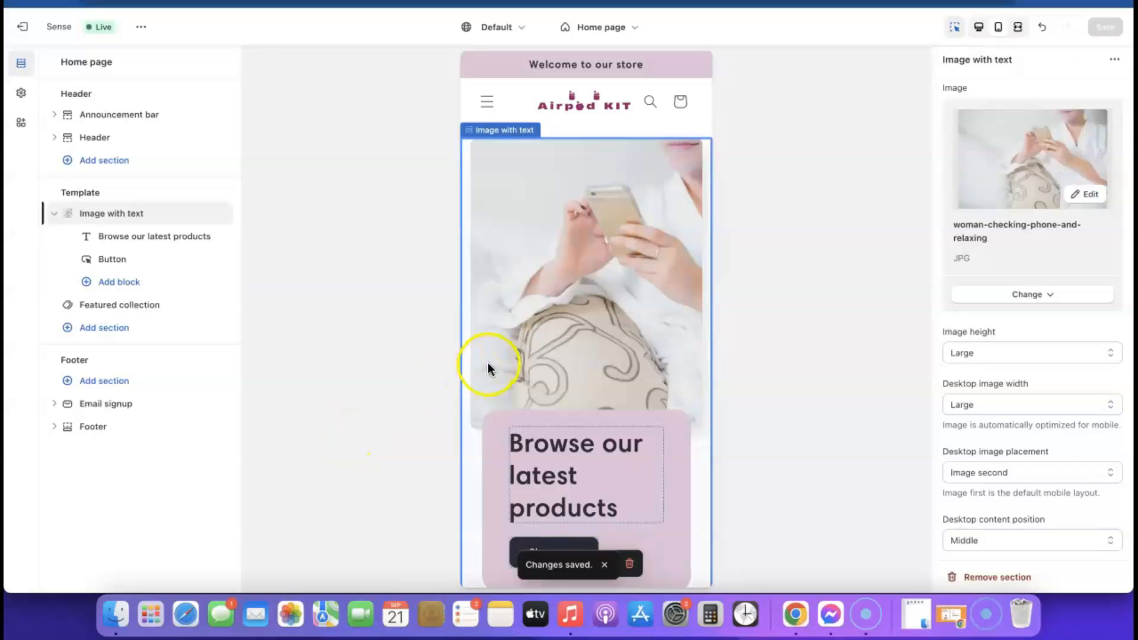
{"action": "scroll", "coordinate": [586, 259], "scroll_direction": "down", "scroll_amount": 3}
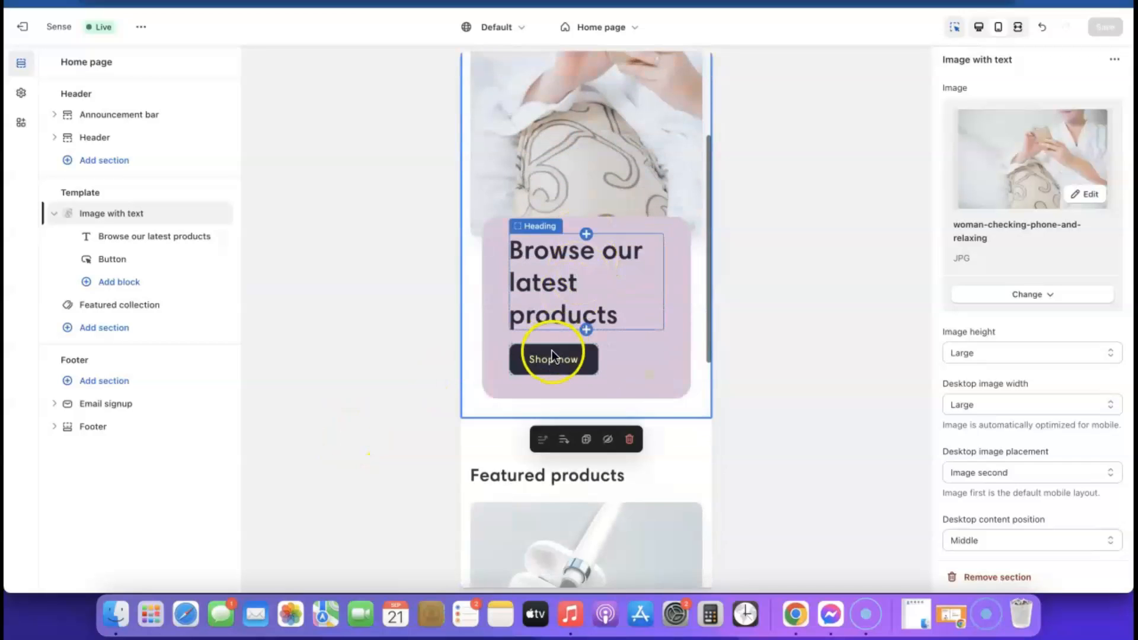
{"action": "scroll", "coordinate": [551, 351], "scroll_direction": "up", "scroll_amount": 3}
{"action": "scroll", "coordinate": [579, 274], "scroll_direction": "down", "scroll_amount": 2}
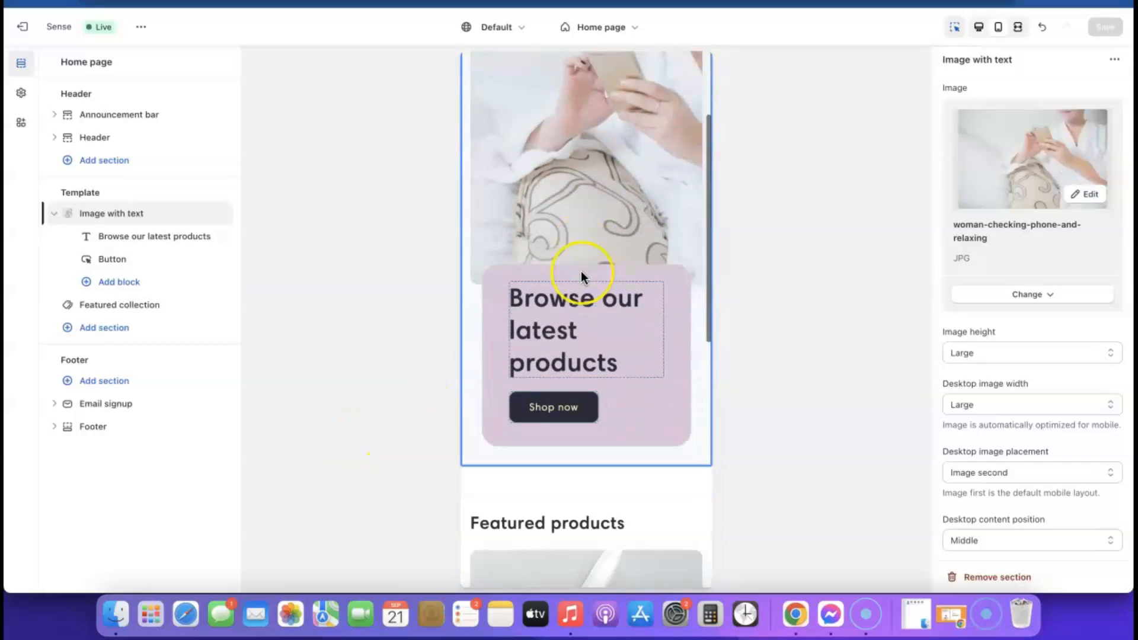
{"action": "scroll", "coordinate": [581, 273], "scroll_direction": "down", "scroll_amount": 9}
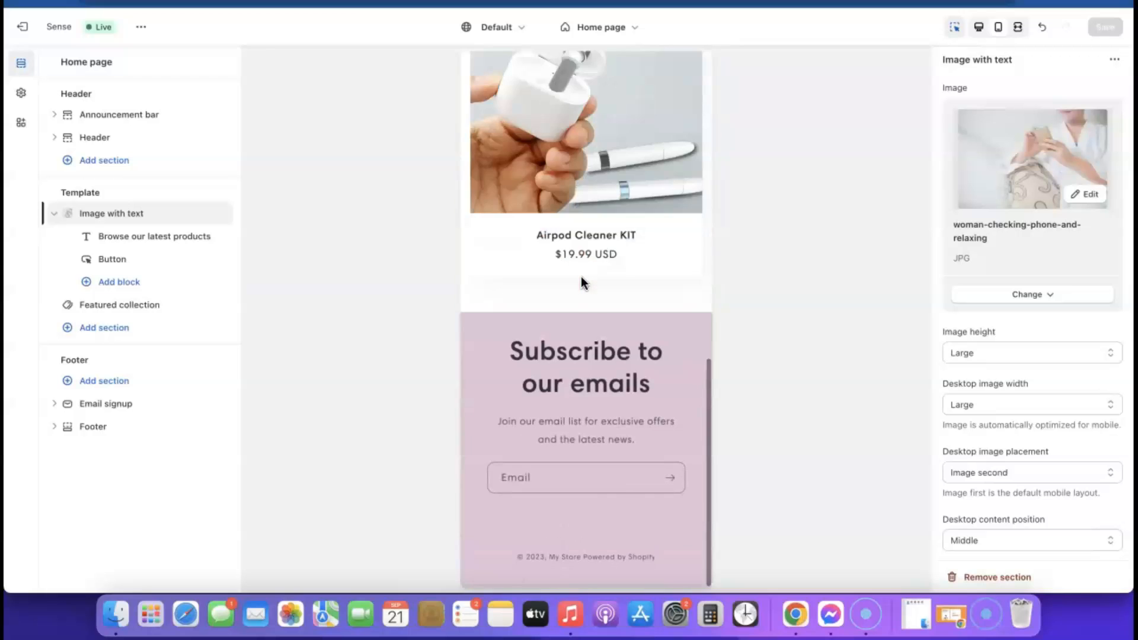
{"action": "scroll", "coordinate": [581, 276], "scroll_direction": "up", "scroll_amount": 12}
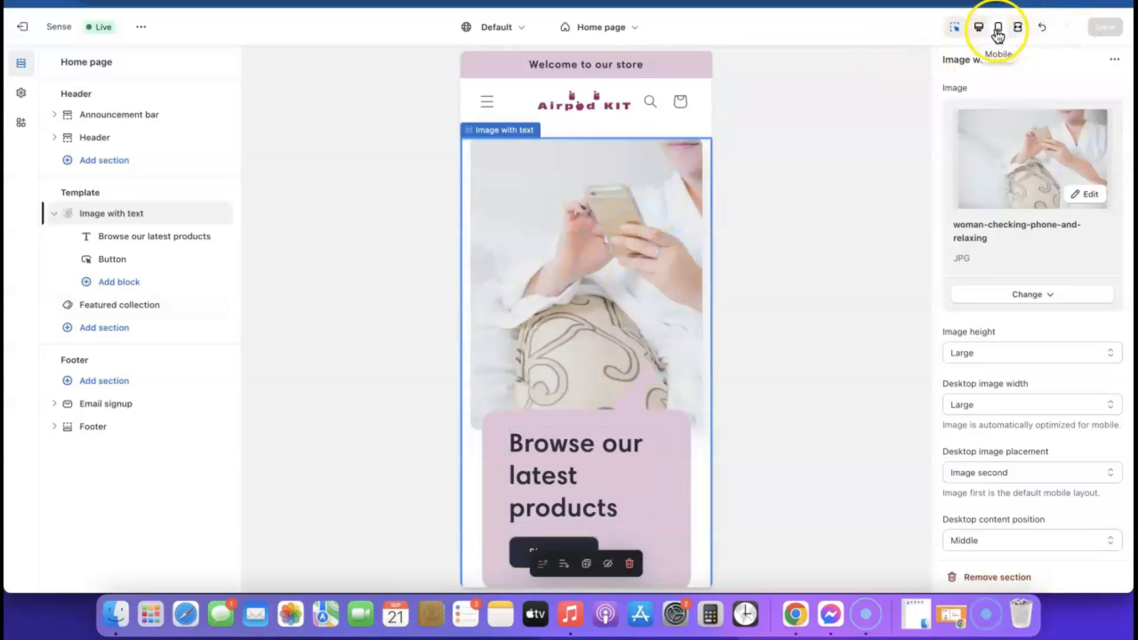
{"action": "left_click", "coordinate": [979, 28]}
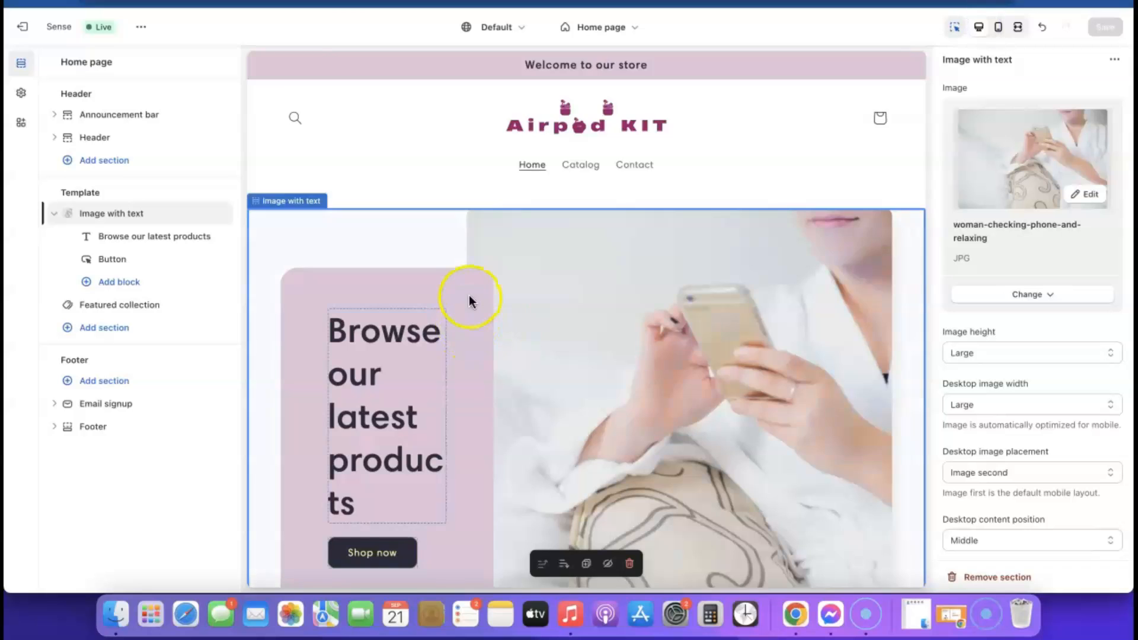
{"action": "scroll", "coordinate": [468, 296], "scroll_direction": "down", "scroll_amount": 4}
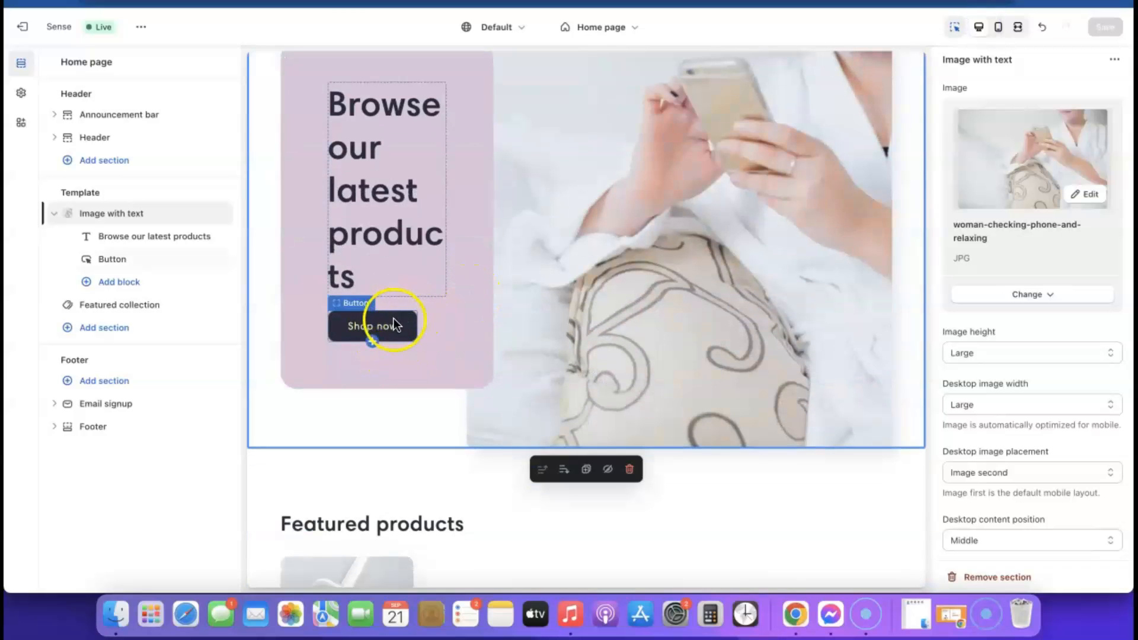
{"action": "scroll", "coordinate": [512, 336], "scroll_direction": "down", "scroll_amount": 10}
{"action": "scroll", "coordinate": [512, 337], "scroll_direction": "up", "scroll_amount": 9}
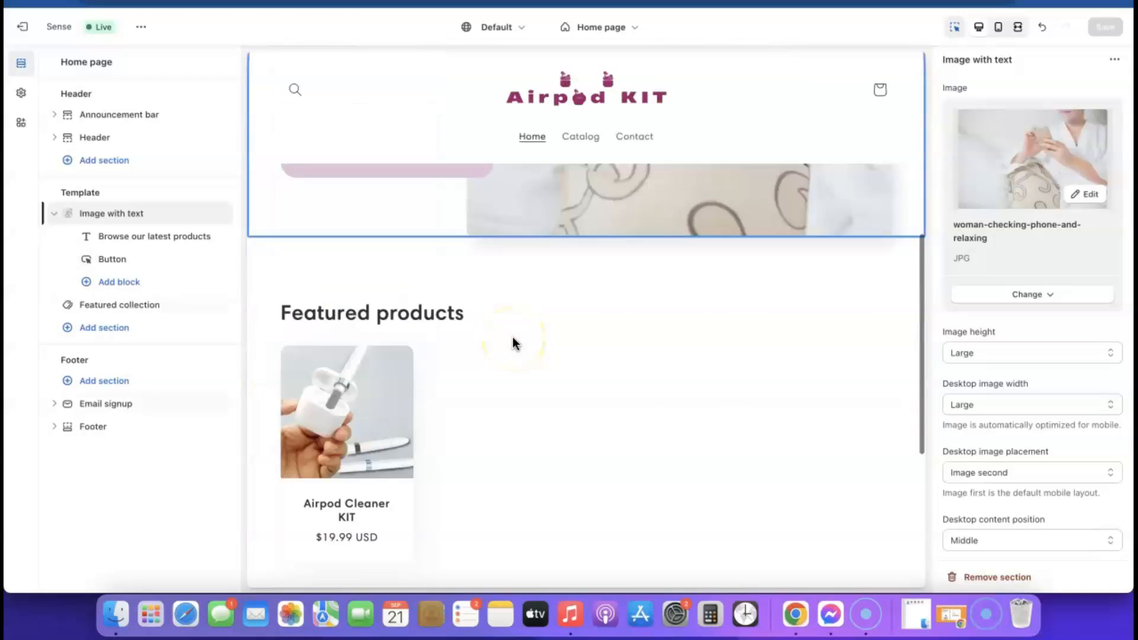
{"action": "scroll", "coordinate": [509, 341], "scroll_direction": "down", "scroll_amount": 5}
{"action": "left_click", "coordinate": [386, 310]}
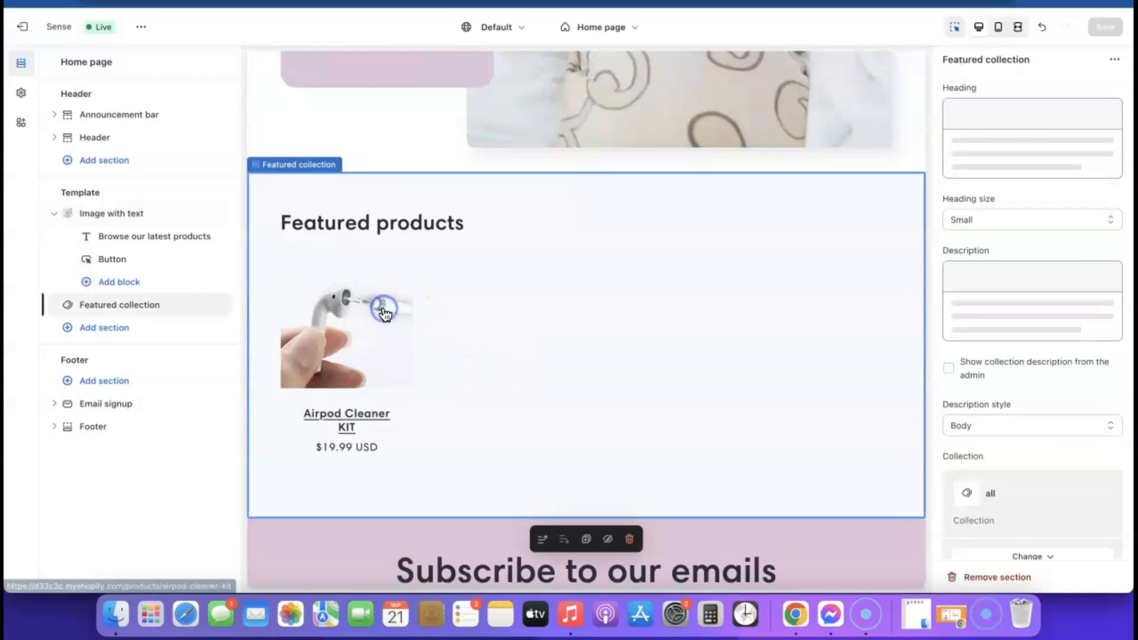
{"action": "left_click", "coordinate": [365, 310]}
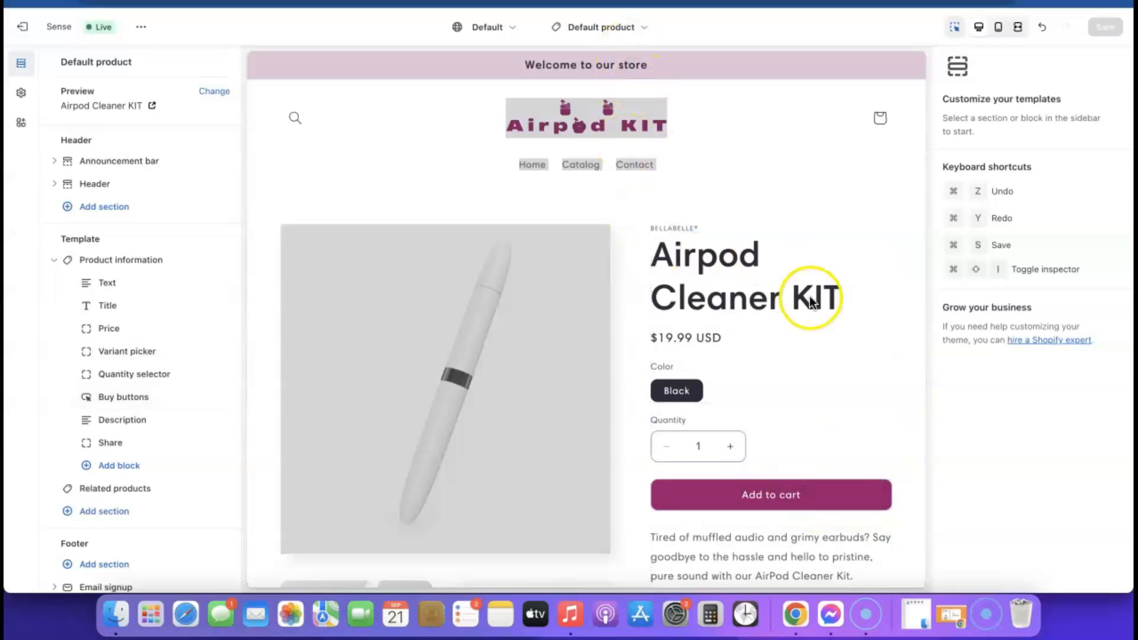
{"action": "left_click", "coordinate": [630, 21]}
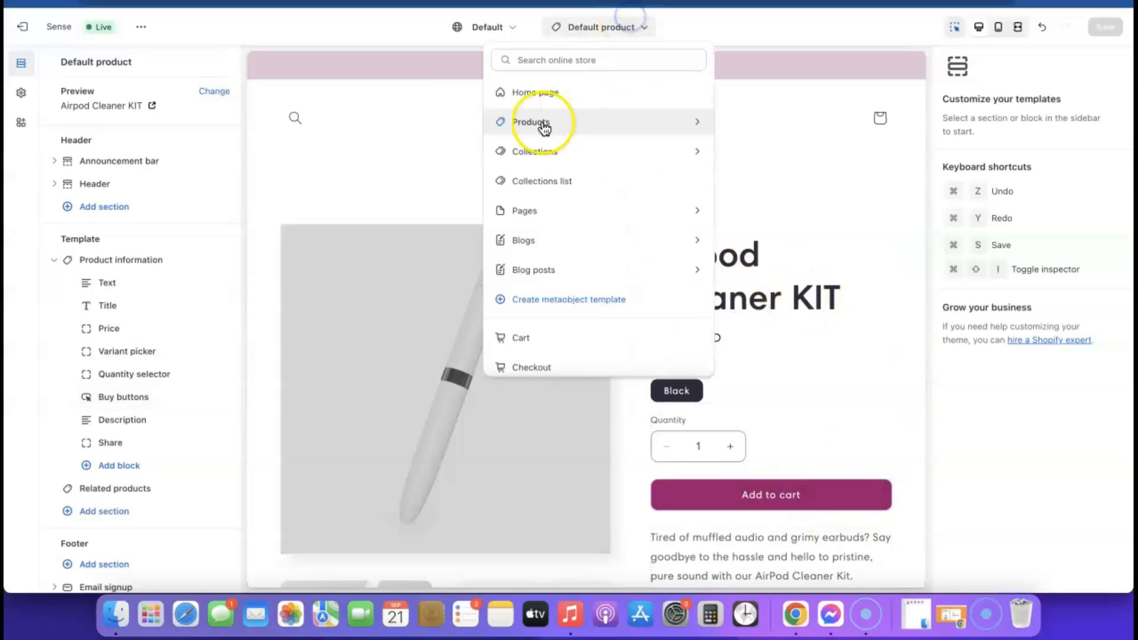
{"action": "left_click", "coordinate": [526, 91]}
{"action": "scroll", "coordinate": [482, 283], "scroll_direction": "down", "scroll_amount": 5}
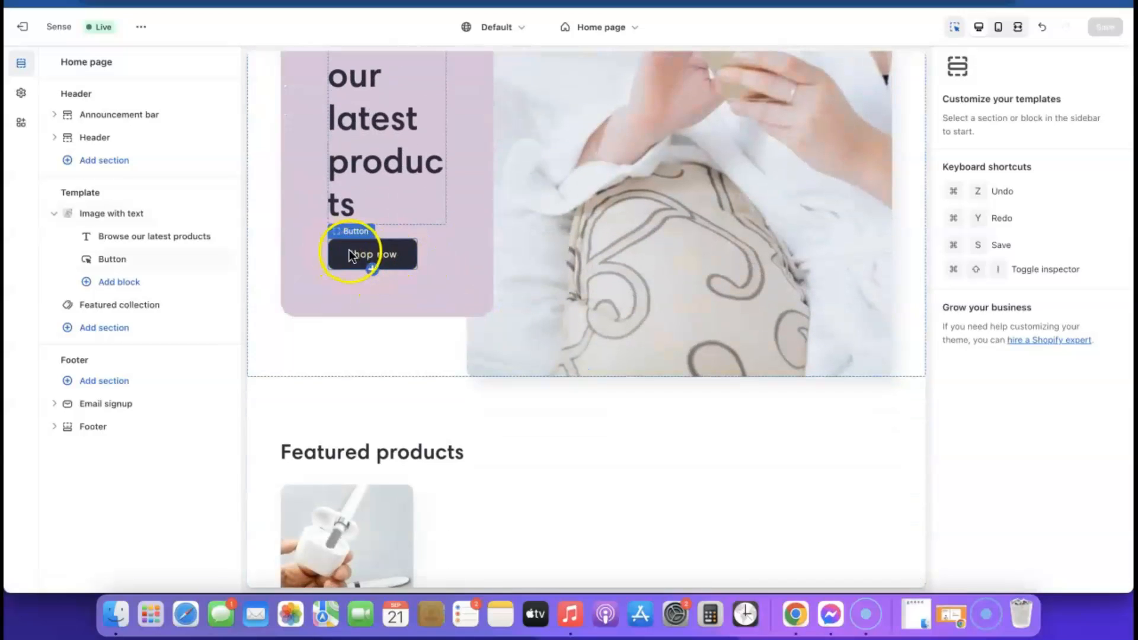
{"action": "scroll", "coordinate": [361, 258], "scroll_direction": "up", "scroll_amount": 5}
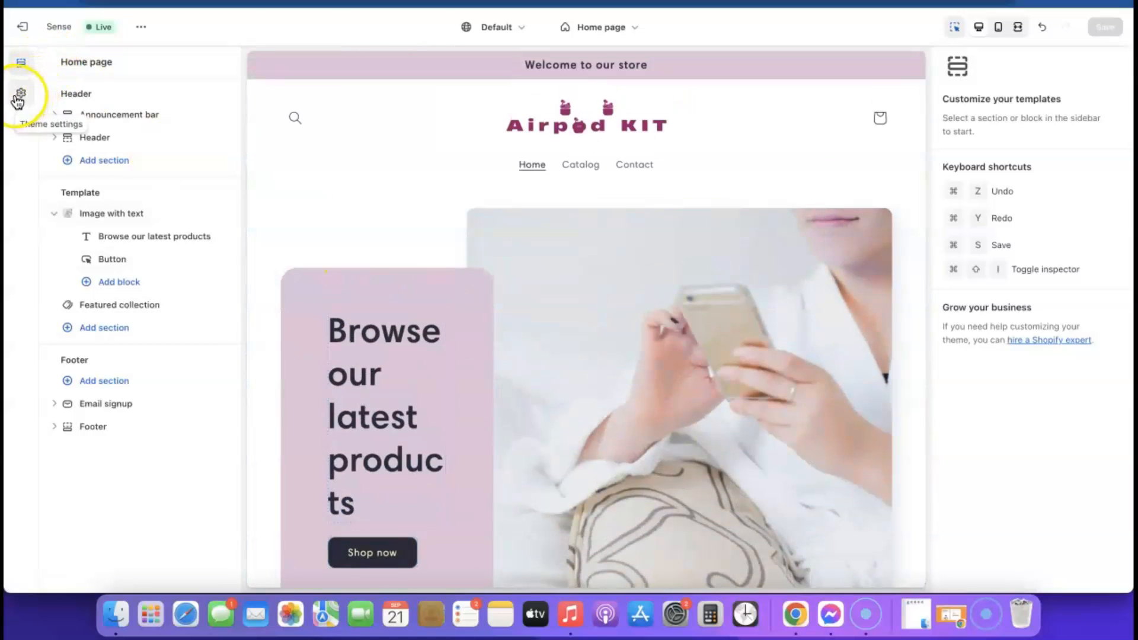
Set the Scheme 2 solid button background to magenta 9B046F and save
{"action": "left_click", "coordinate": [20, 94]}
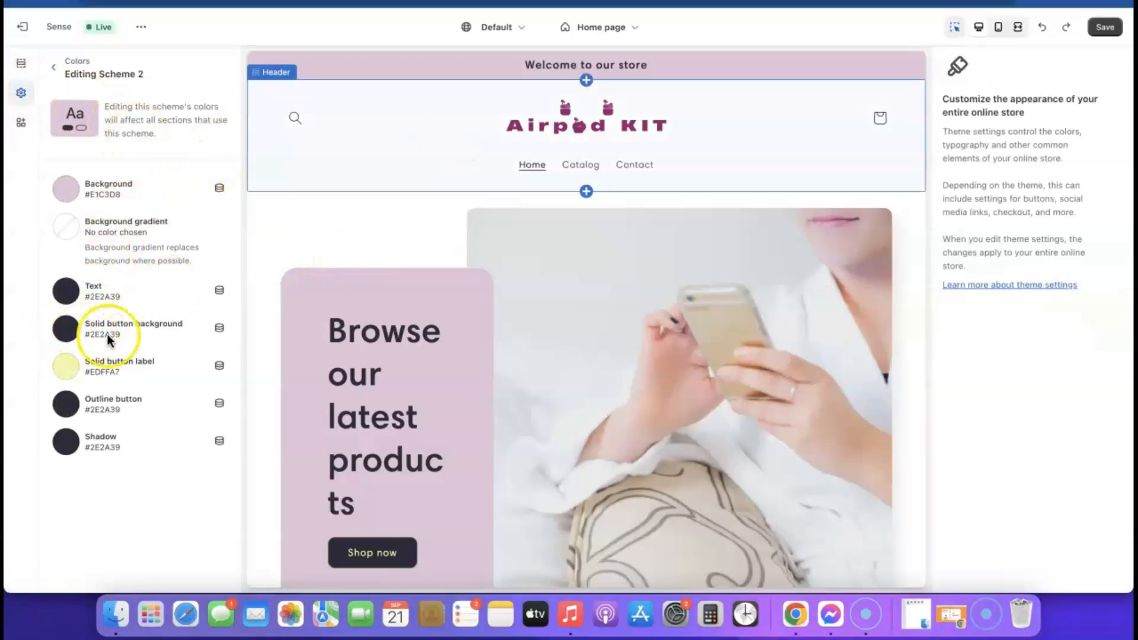
{"action": "left_click", "coordinate": [70, 334]}
{"action": "left_click", "coordinate": [70, 333]}
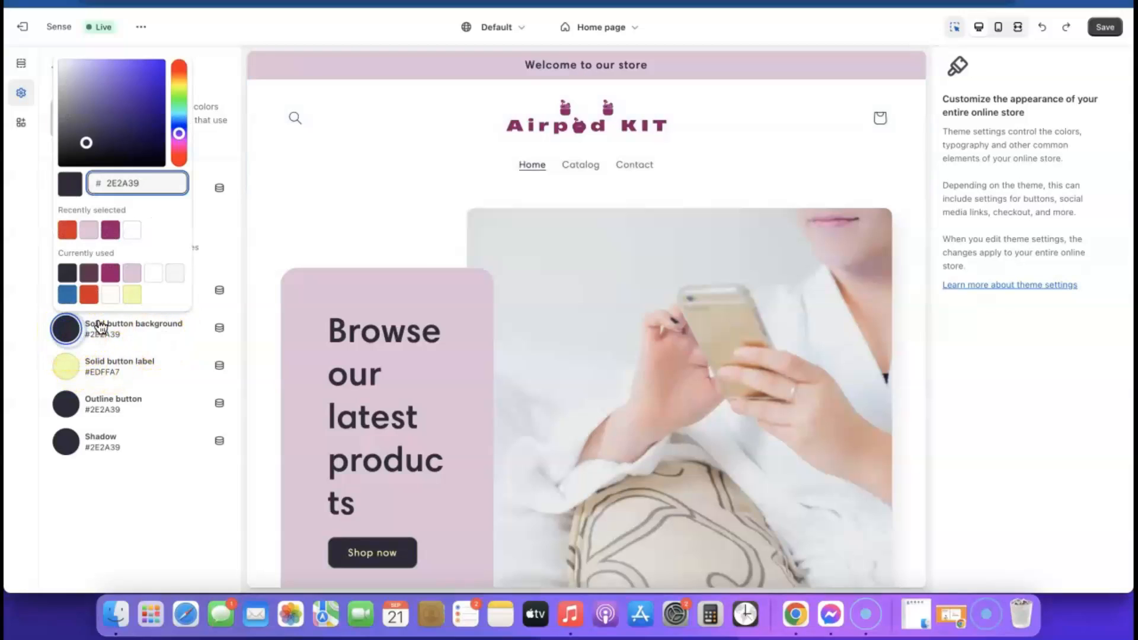
{"action": "left_click", "coordinate": [110, 231]}
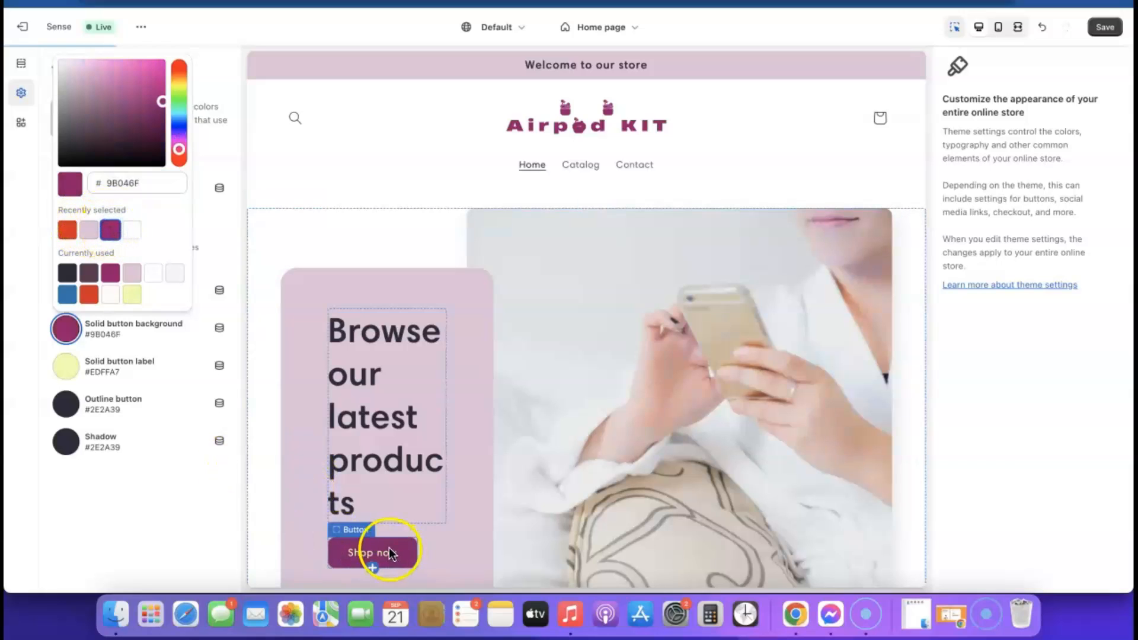
{"action": "scroll", "coordinate": [518, 422], "scroll_direction": "down", "scroll_amount": 3}
{"action": "scroll", "coordinate": [517, 422], "scroll_direction": "up", "scroll_amount": 3}
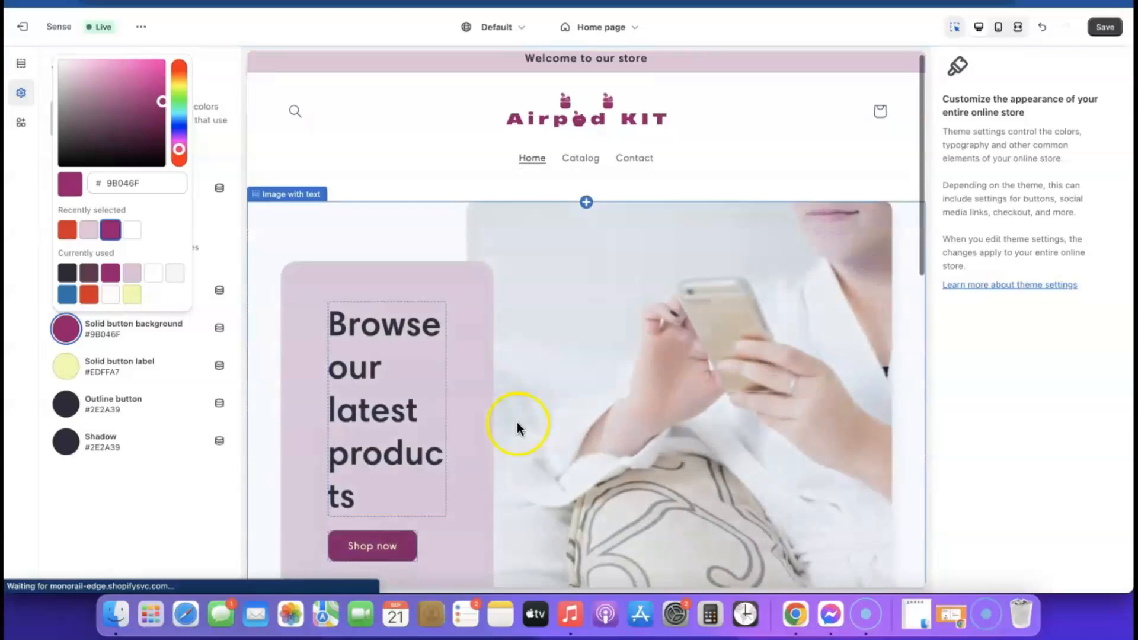
{"action": "left_click", "coordinate": [1106, 28]}
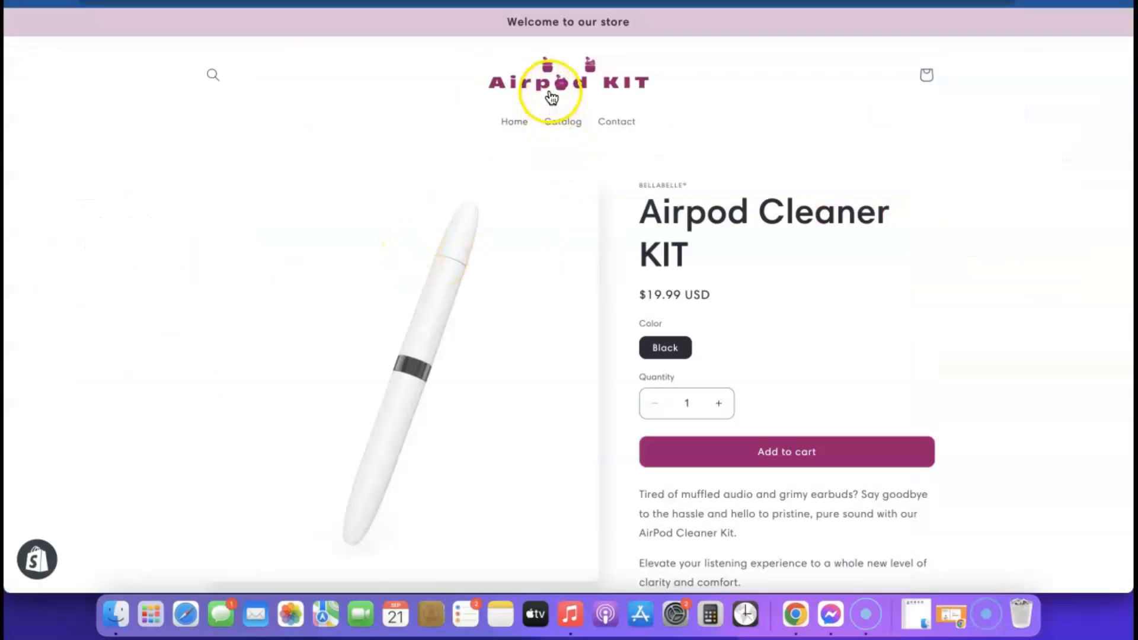
Review the storefront home page, then exit the theme editor back to the Themes list
{"action": "left_click", "coordinate": [551, 87]}
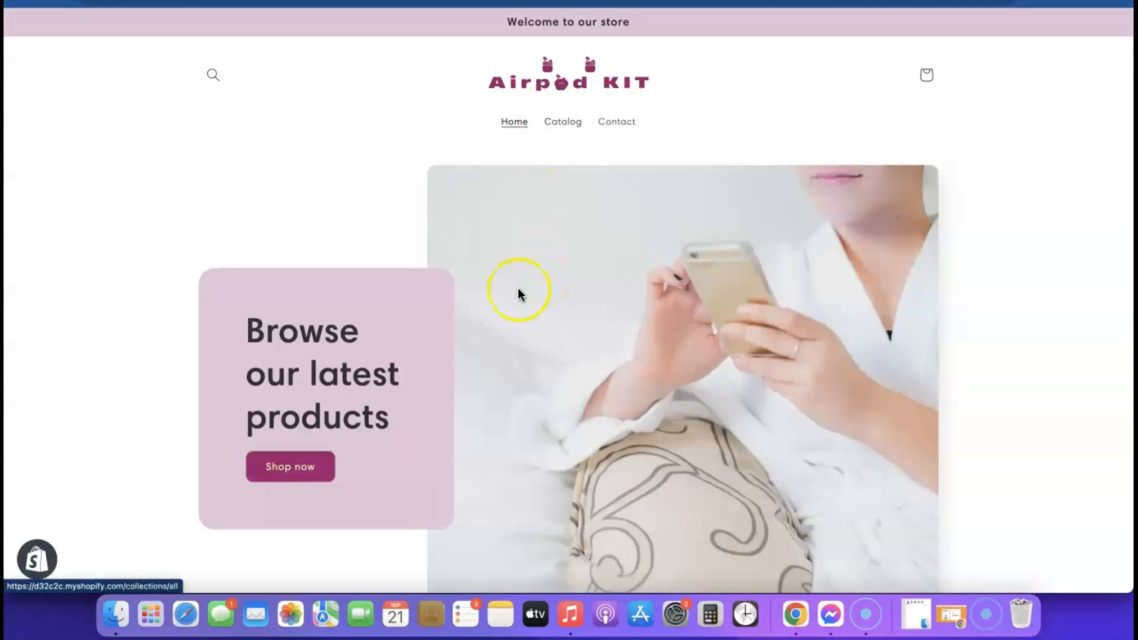
{"action": "scroll", "coordinate": [627, 406], "scroll_direction": "down", "scroll_amount": 1}
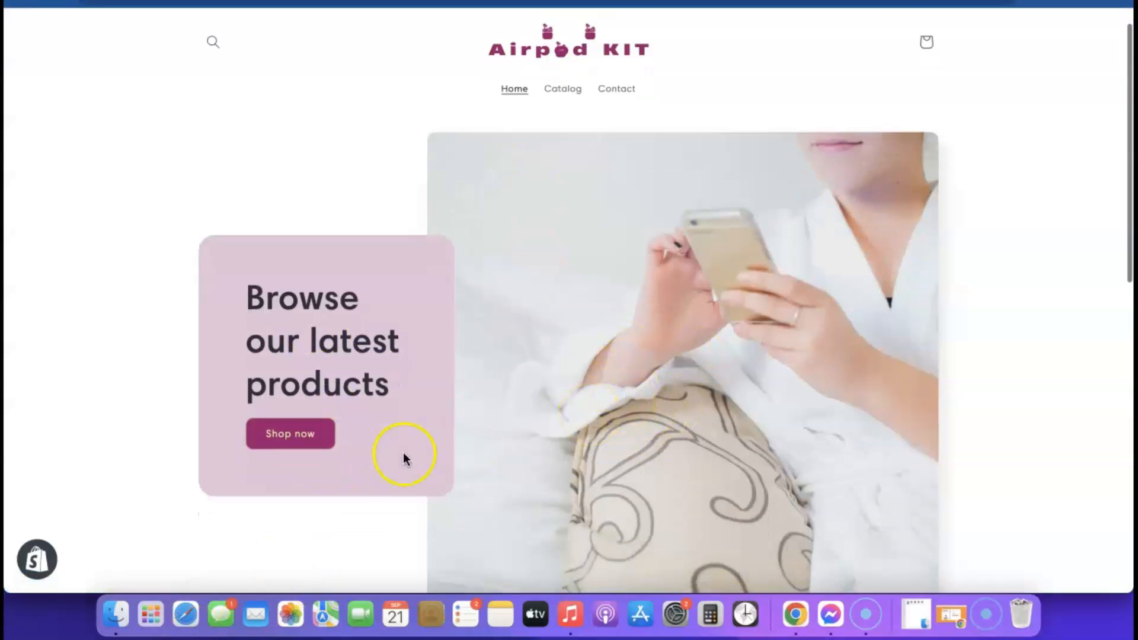
{"action": "scroll", "coordinate": [701, 382], "scroll_direction": "down", "scroll_amount": 8}
{"action": "scroll", "coordinate": [700, 387], "scroll_direction": "down", "scroll_amount": 3}
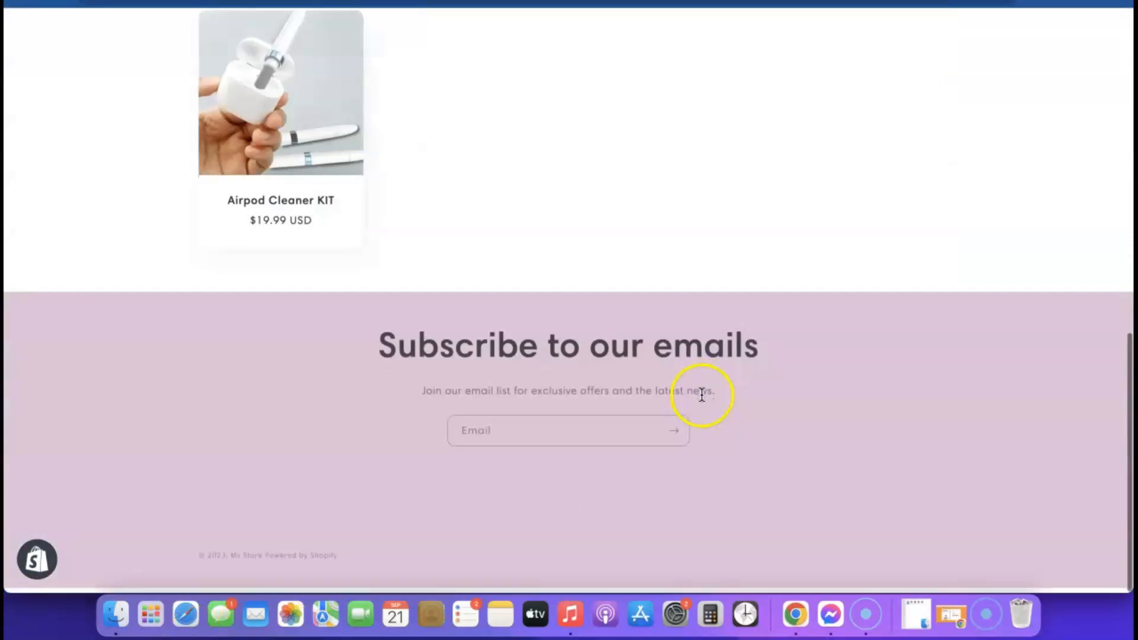
{"action": "scroll", "coordinate": [702, 418], "scroll_direction": "up", "scroll_amount": 10}
{"action": "scroll", "coordinate": [701, 418], "scroll_direction": "down", "scroll_amount": 10}
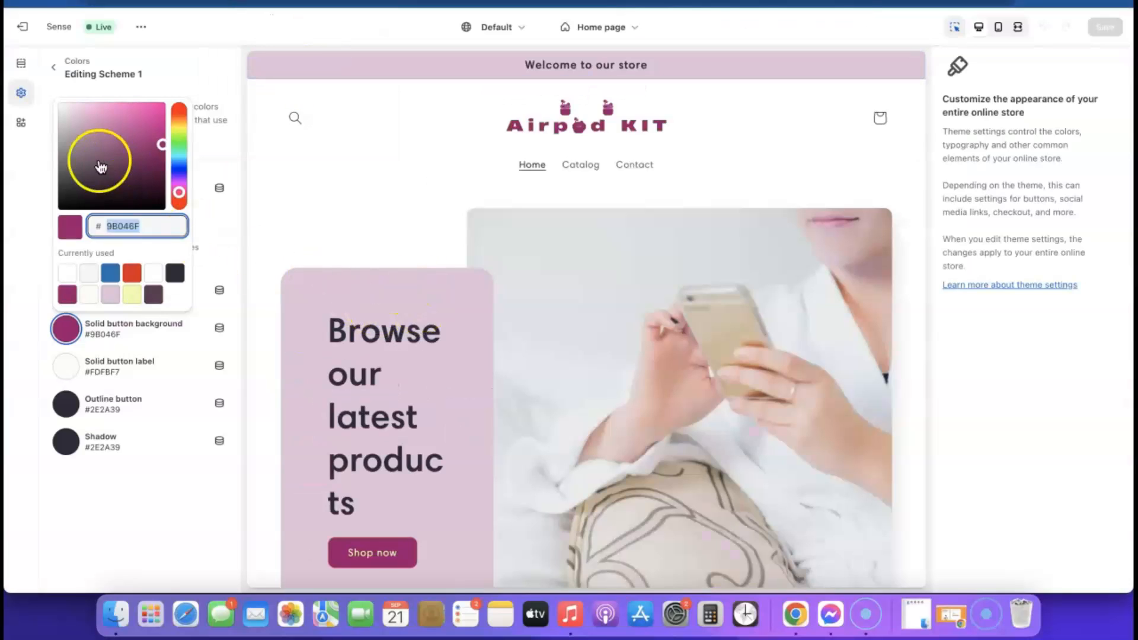
{"action": "left_click", "coordinate": [22, 28]}
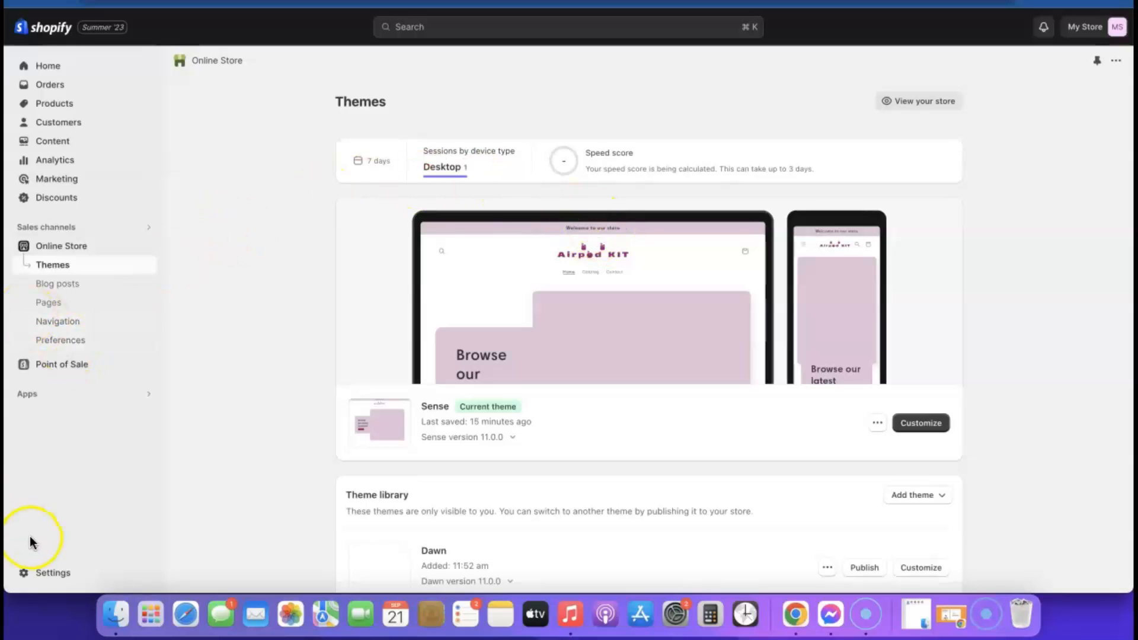
Go to the store's Settings > Policies page
{"action": "left_click", "coordinate": [43, 337]}
{"action": "left_click", "coordinate": [43, 570]}
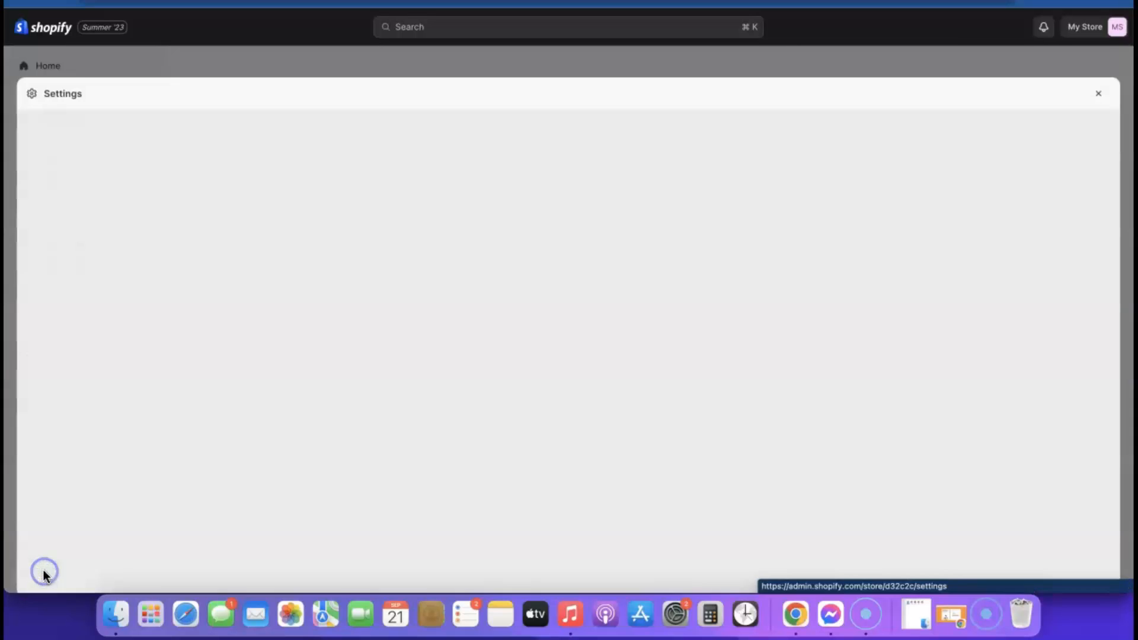
{"action": "scroll", "coordinate": [272, 184], "scroll_direction": "down", "scroll_amount": 1}
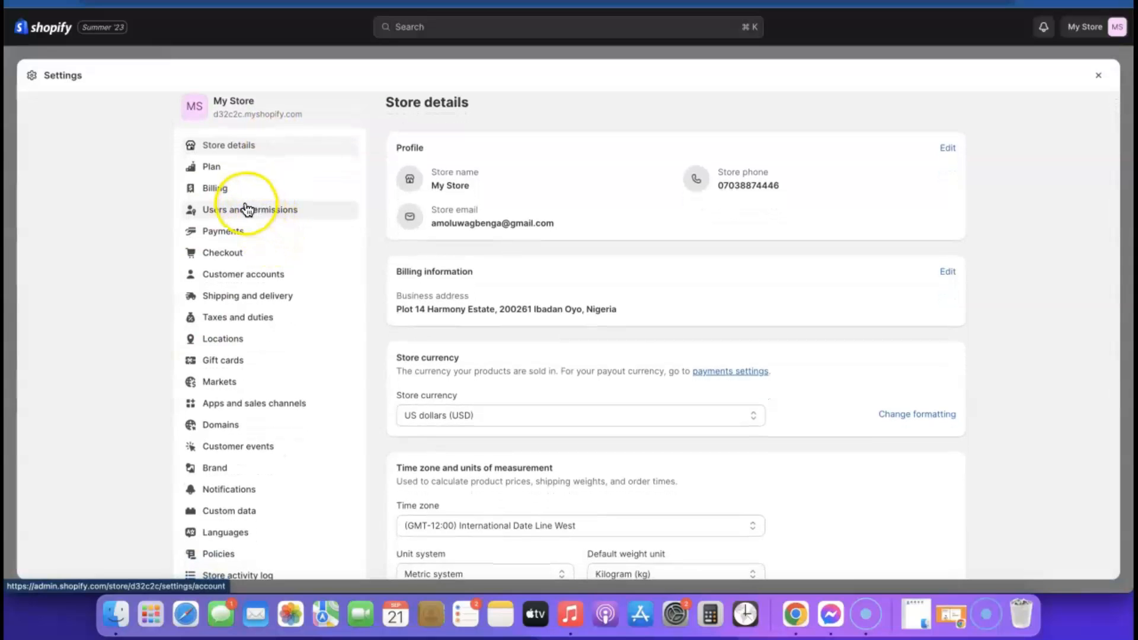
{"action": "scroll", "coordinate": [251, 209], "scroll_direction": "down", "scroll_amount": 2}
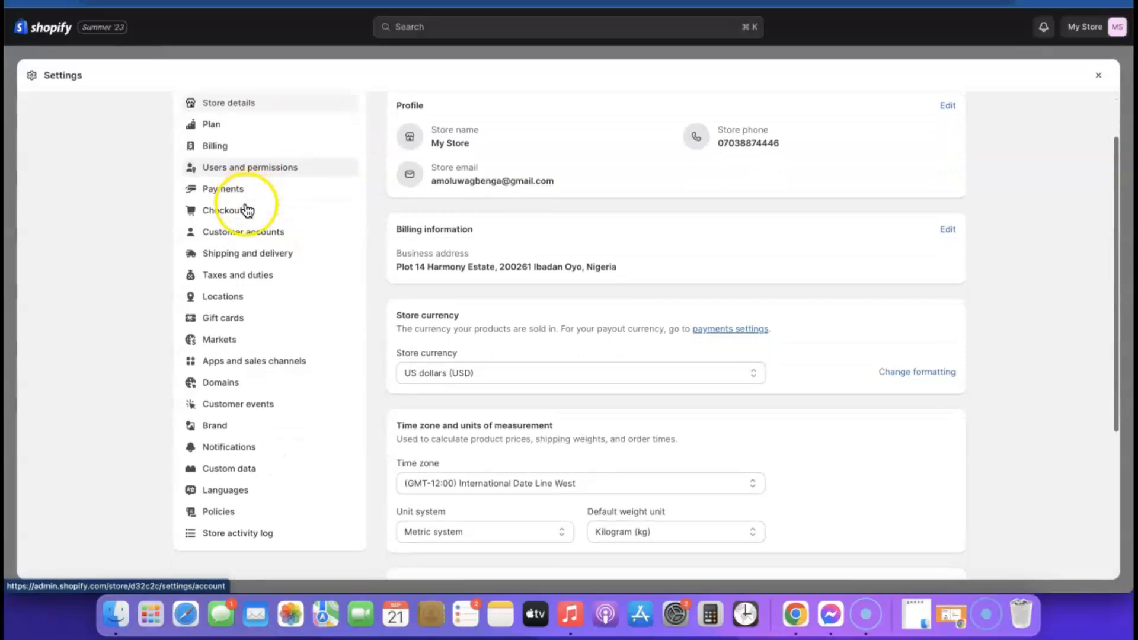
{"action": "left_click", "coordinate": [213, 510]}
{"action": "scroll", "coordinate": [510, 193], "scroll_direction": "down", "scroll_amount": 3}
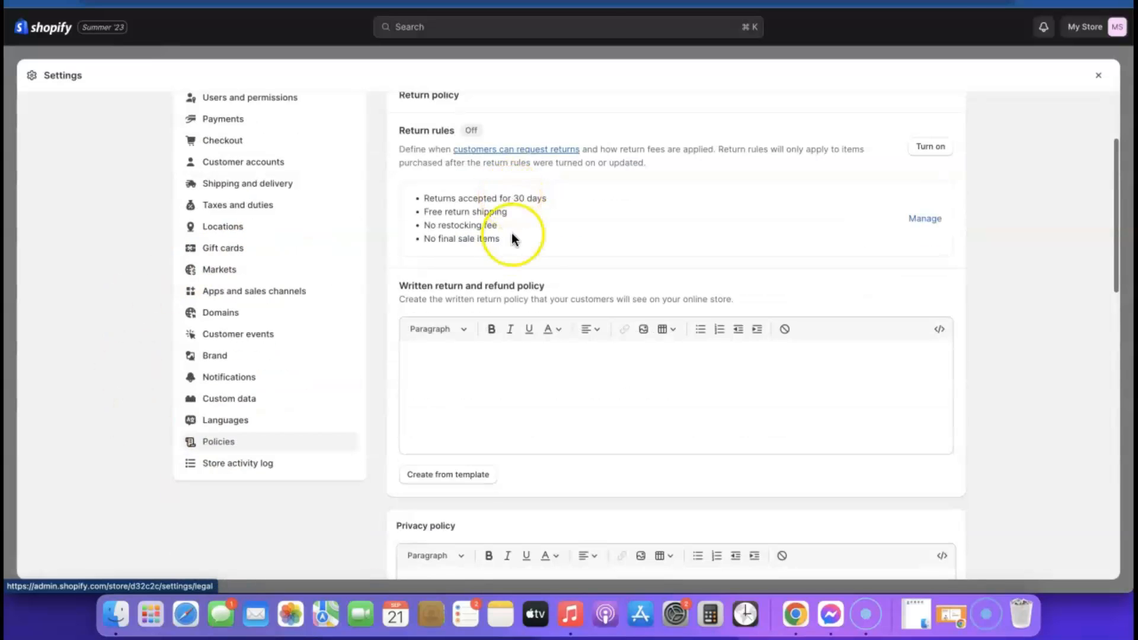
{"action": "scroll", "coordinate": [512, 241], "scroll_direction": "up", "scroll_amount": 3}
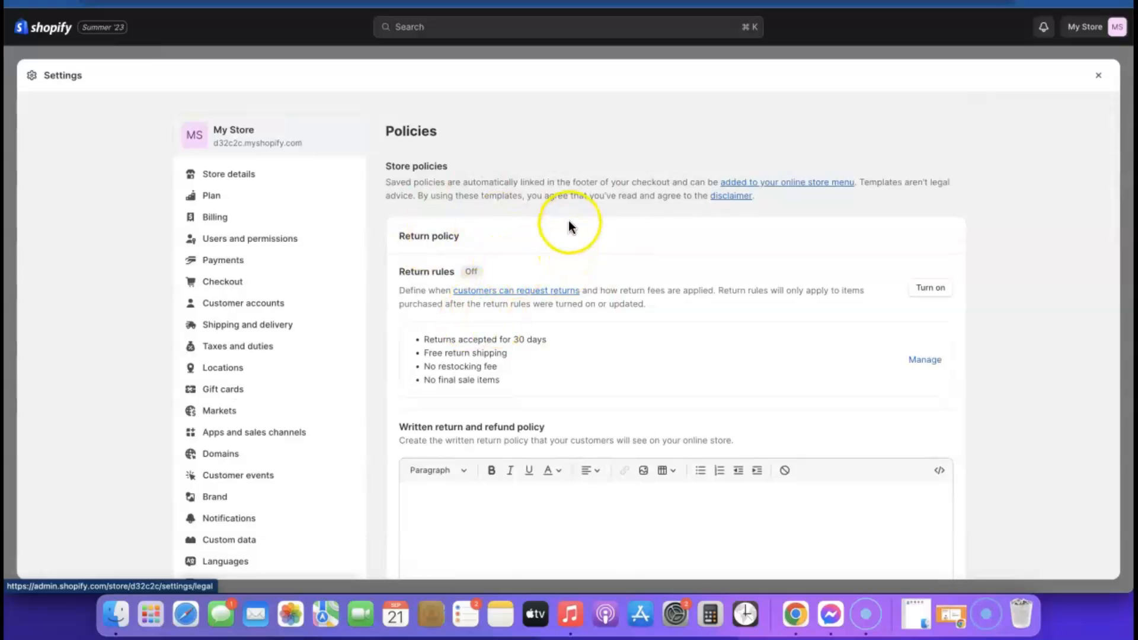
Fill the written return and refund policy from Shopify's template
{"action": "scroll", "coordinate": [490, 394], "scroll_direction": "down", "scroll_amount": 3}
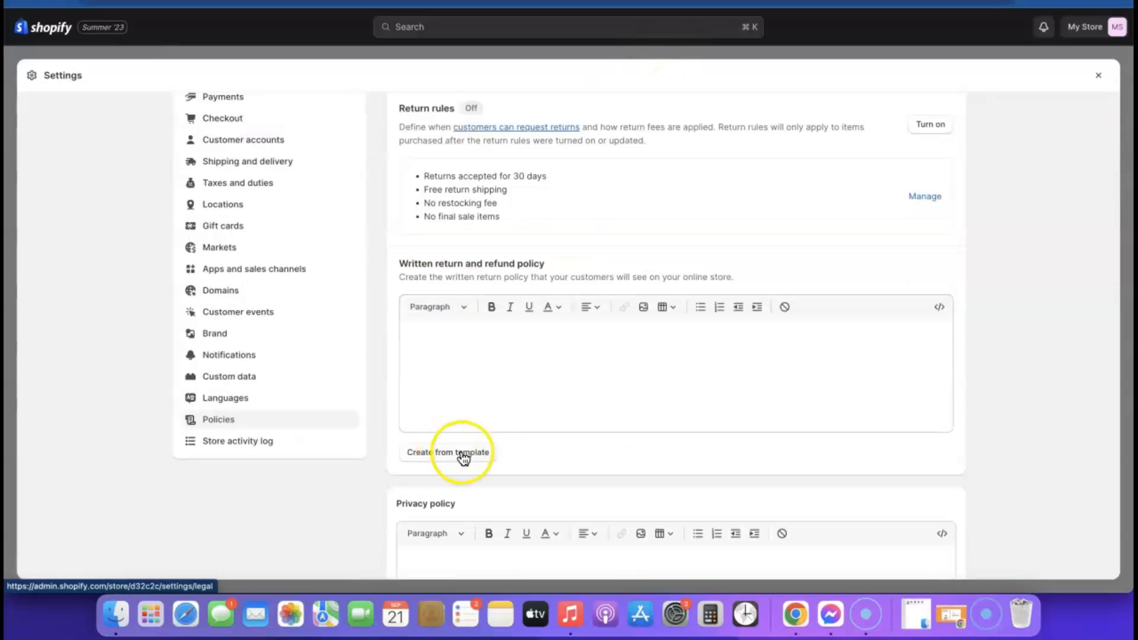
{"action": "left_click", "coordinate": [442, 452]}
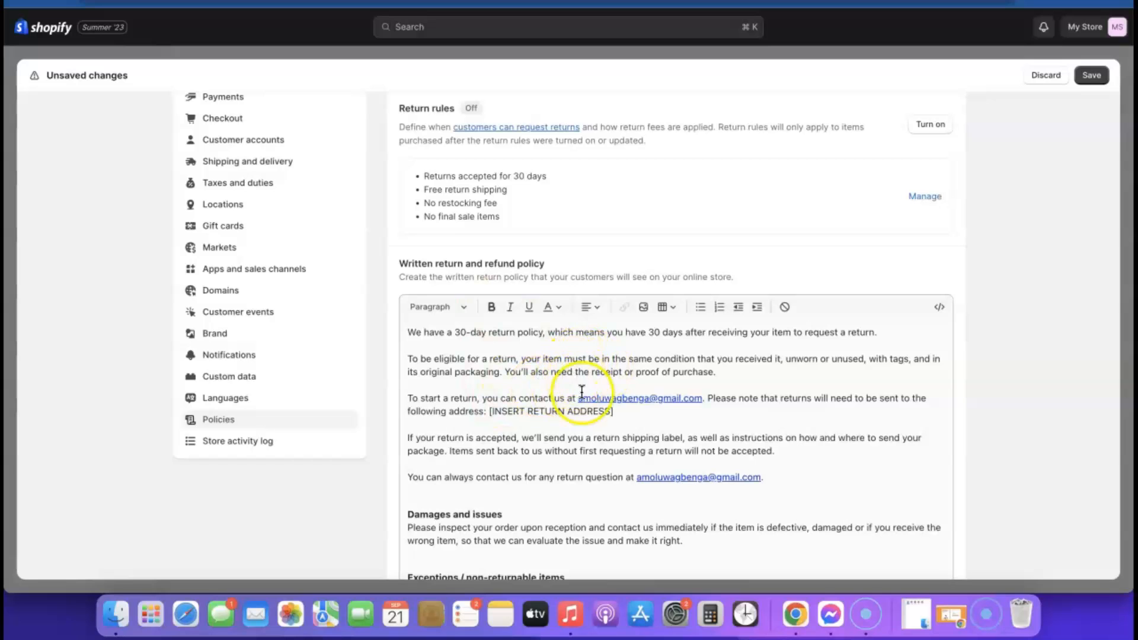
{"action": "scroll", "coordinate": [574, 382], "scroll_direction": "down", "scroll_amount": 10}
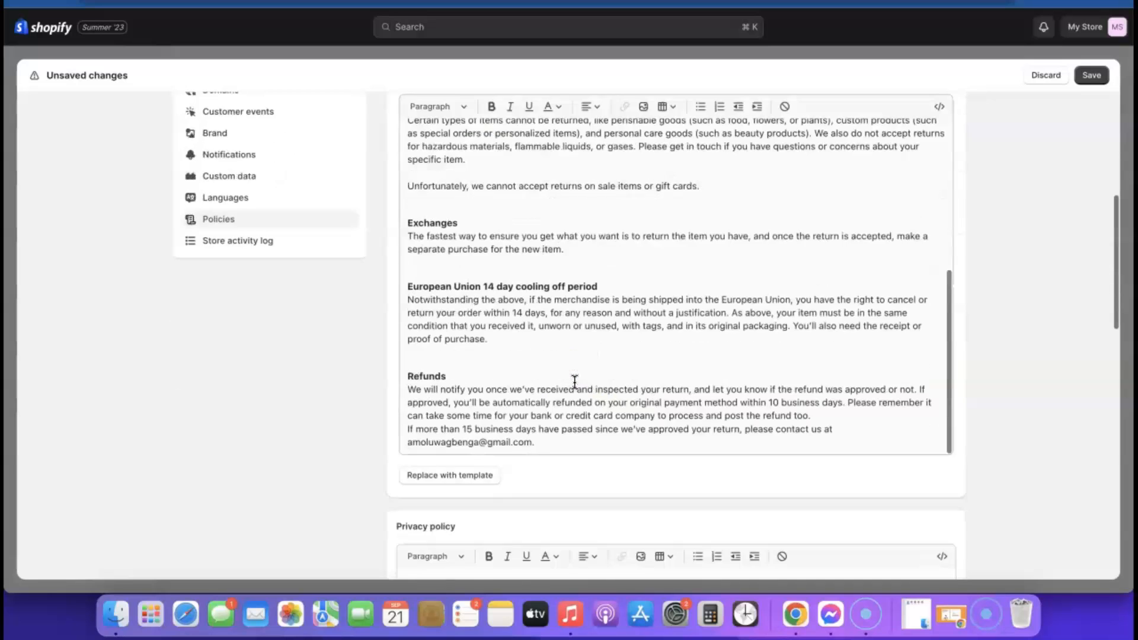
{"action": "scroll", "coordinate": [582, 251], "scroll_direction": "up", "scroll_amount": 8}
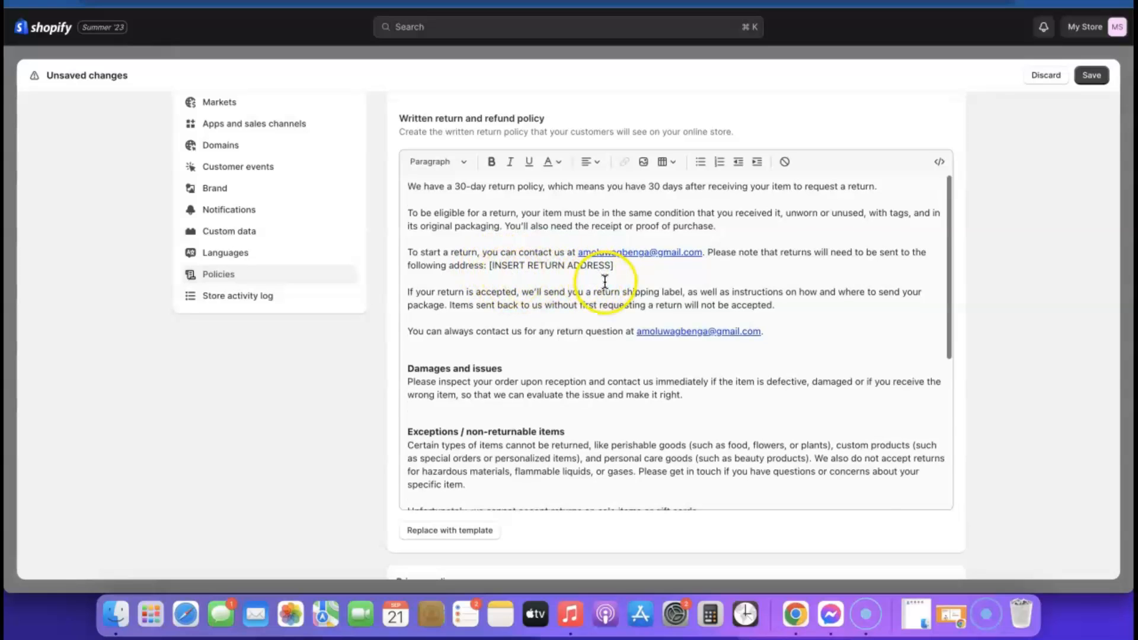
{"action": "scroll", "coordinate": [593, 279], "scroll_direction": "down", "scroll_amount": 5}
{"action": "scroll", "coordinate": [879, 313], "scroll_direction": "down", "scroll_amount": 10}
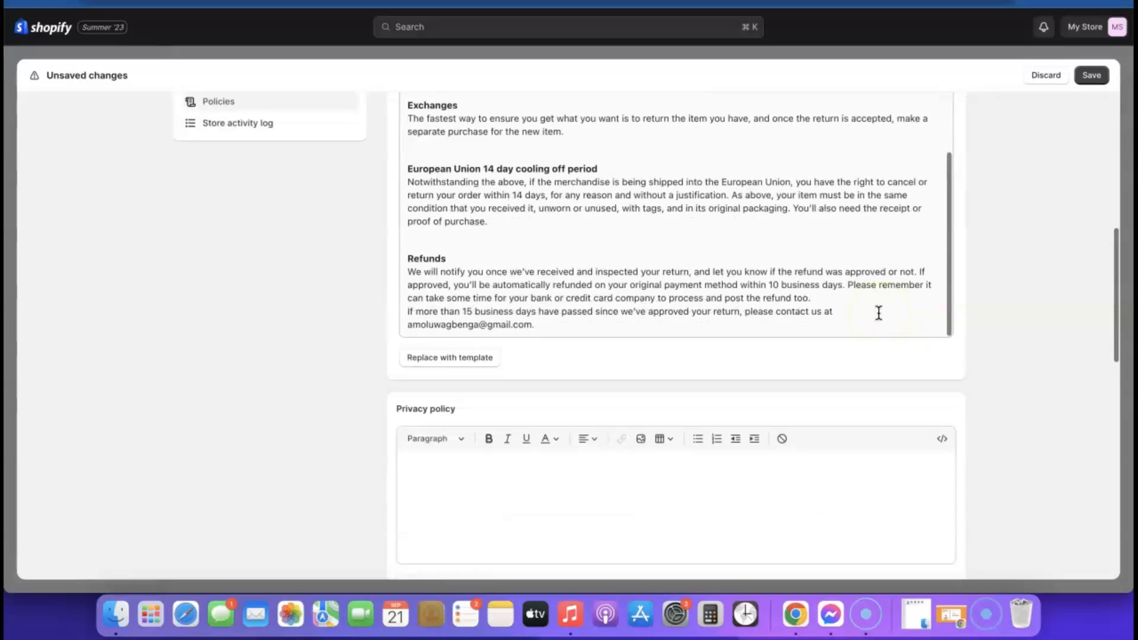
Fill the Terms of Service from its template and review the text
{"action": "scroll", "coordinate": [581, 225], "scroll_direction": "up", "scroll_amount": 3}
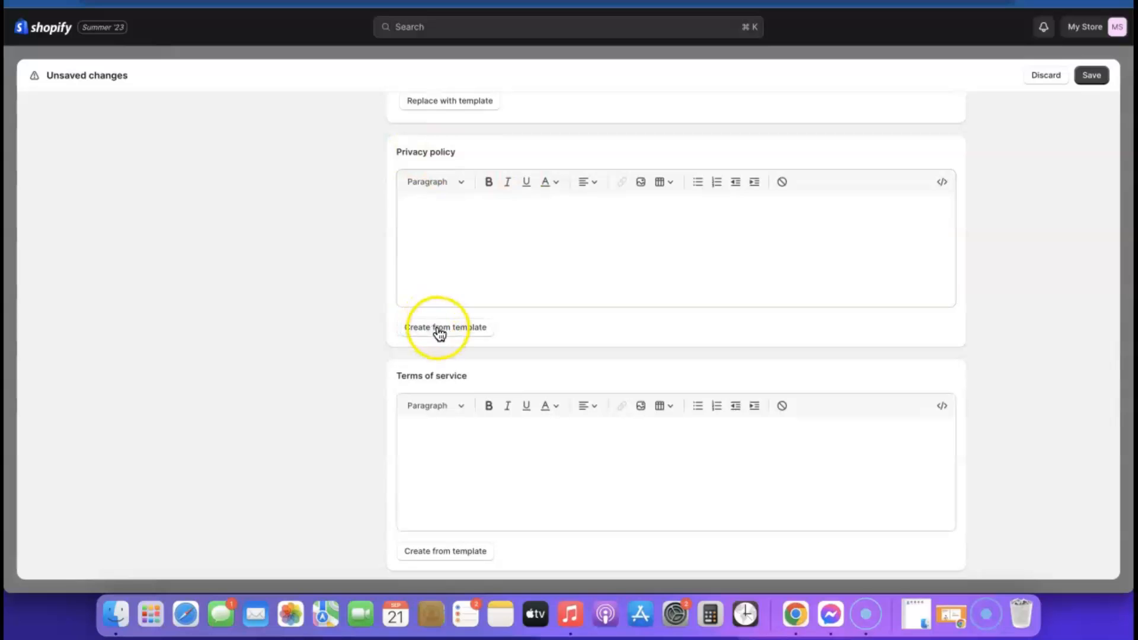
{"action": "scroll", "coordinate": [741, 303], "scroll_direction": "up", "scroll_amount": 2}
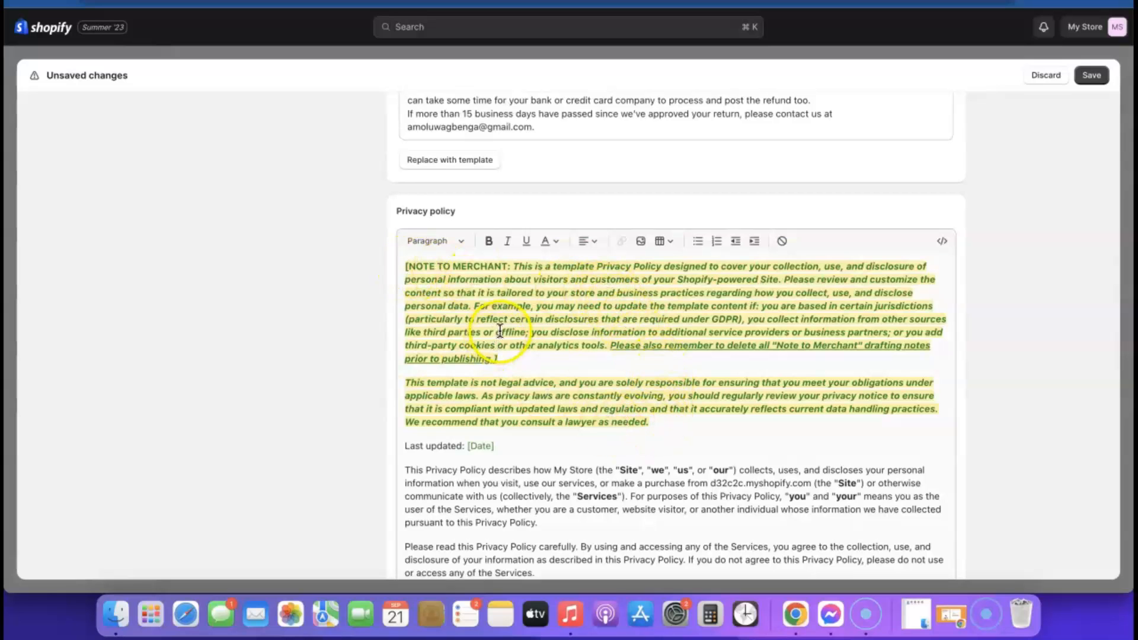
{"action": "scroll", "coordinate": [533, 330], "scroll_direction": "down", "scroll_amount": 15}
{"action": "scroll", "coordinate": [966, 286], "scroll_direction": "down", "scroll_amount": 5}
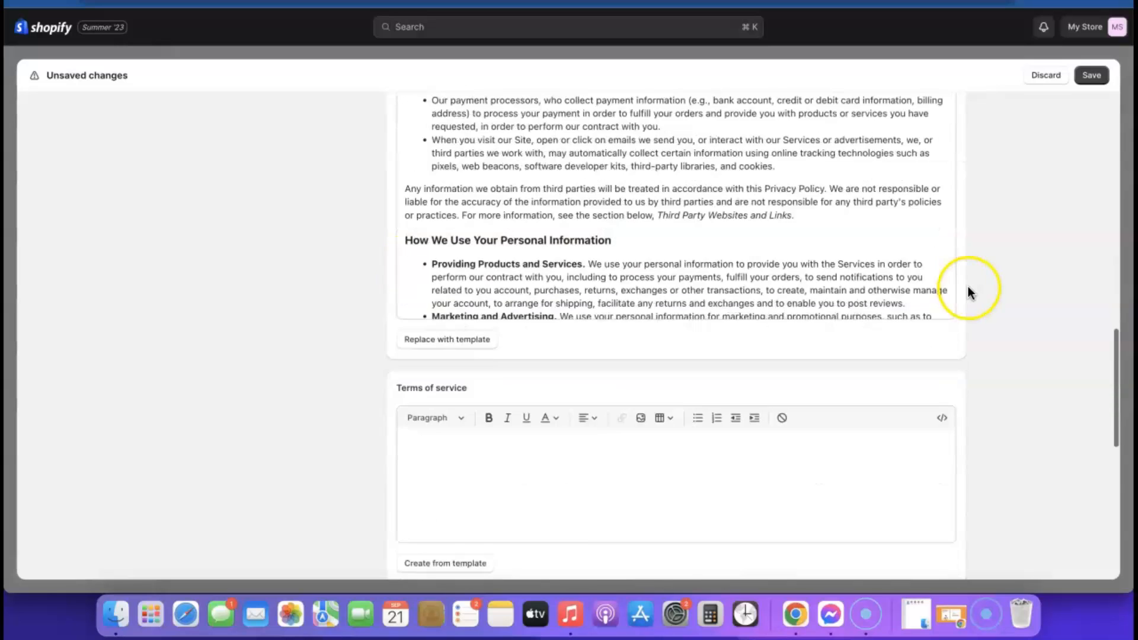
{"action": "scroll", "coordinate": [968, 286], "scroll_direction": "down", "scroll_amount": 5}
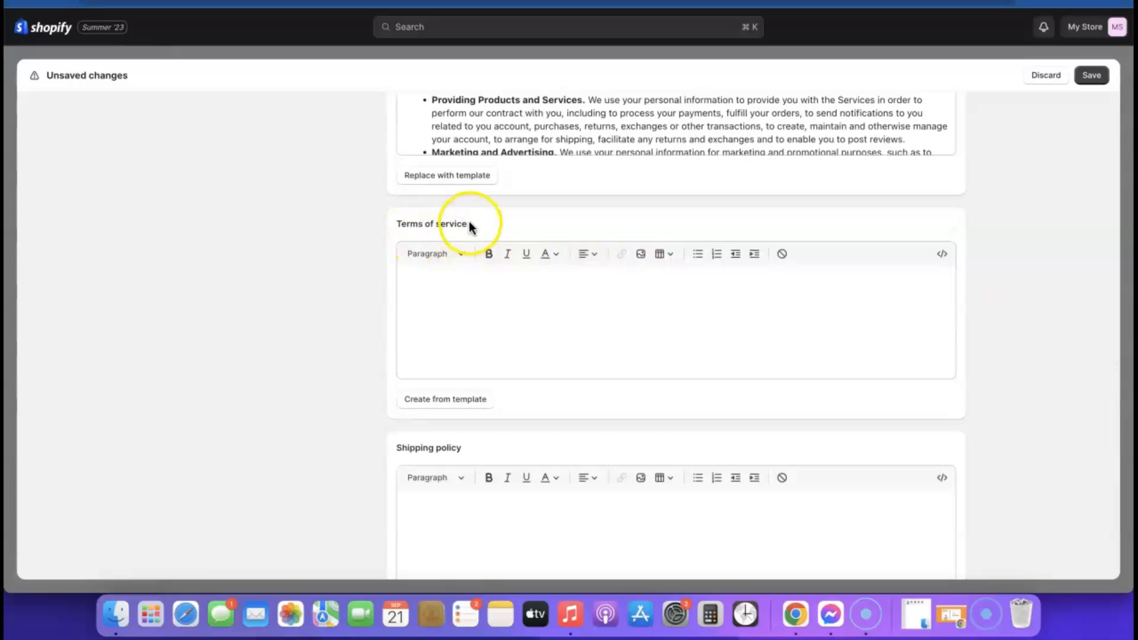
{"action": "left_click", "coordinate": [439, 400]}
{"action": "scroll", "coordinate": [593, 380], "scroll_direction": "down", "scroll_amount": 15}
{"action": "scroll", "coordinate": [675, 383], "scroll_direction": "down", "scroll_amount": 20}
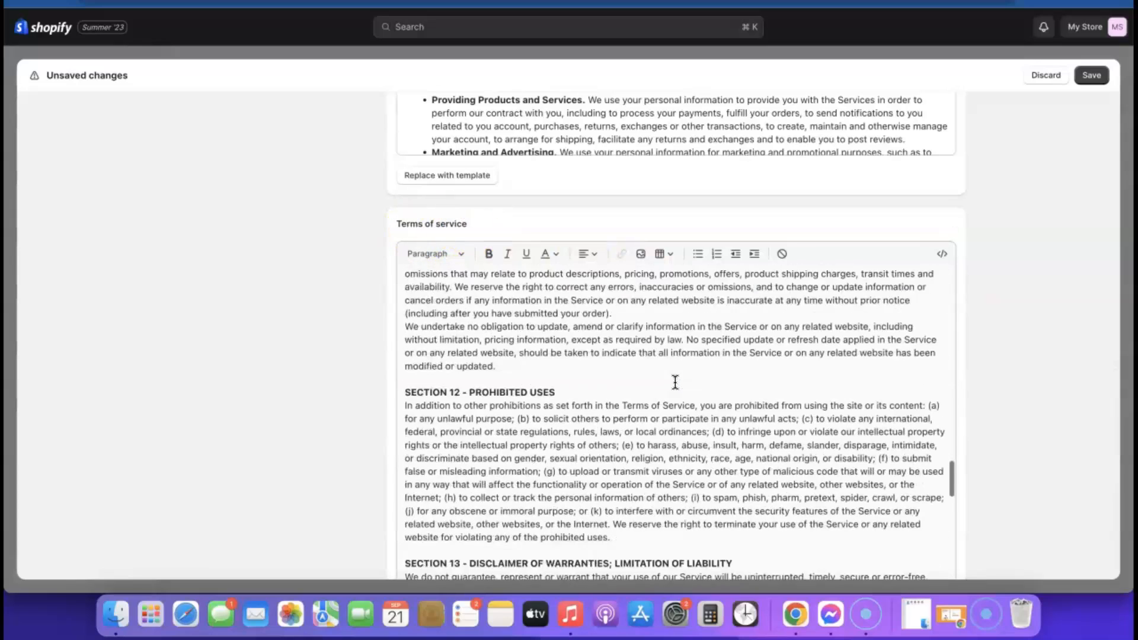
{"action": "scroll", "coordinate": [844, 292], "scroll_direction": "down", "scroll_amount": 15}
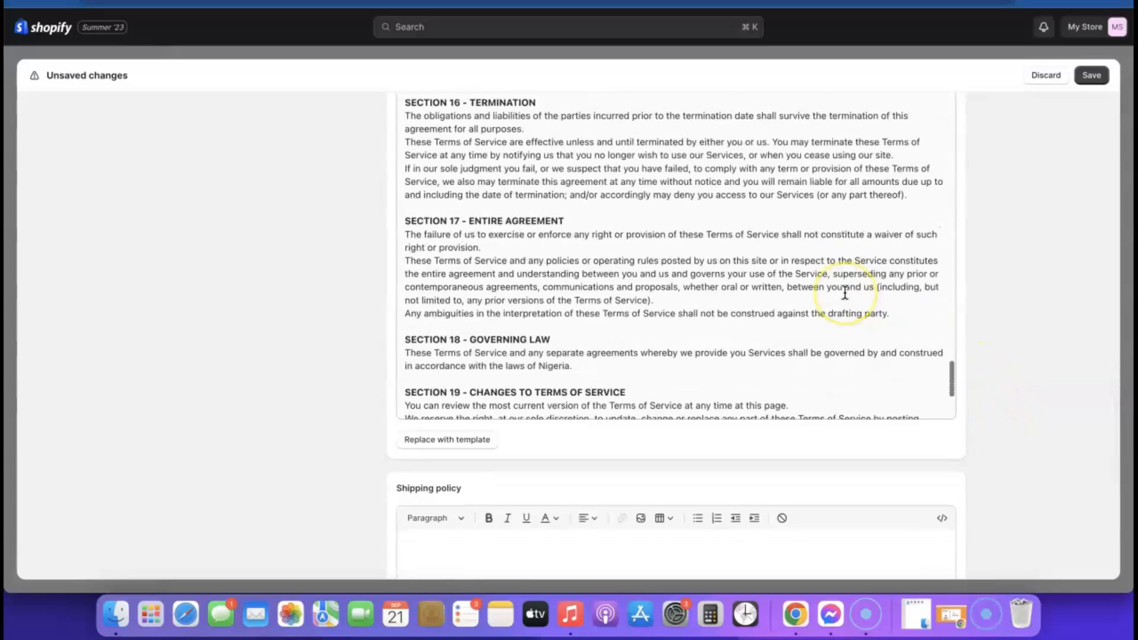
{"action": "scroll", "coordinate": [845, 292], "scroll_direction": "up", "scroll_amount": 2}
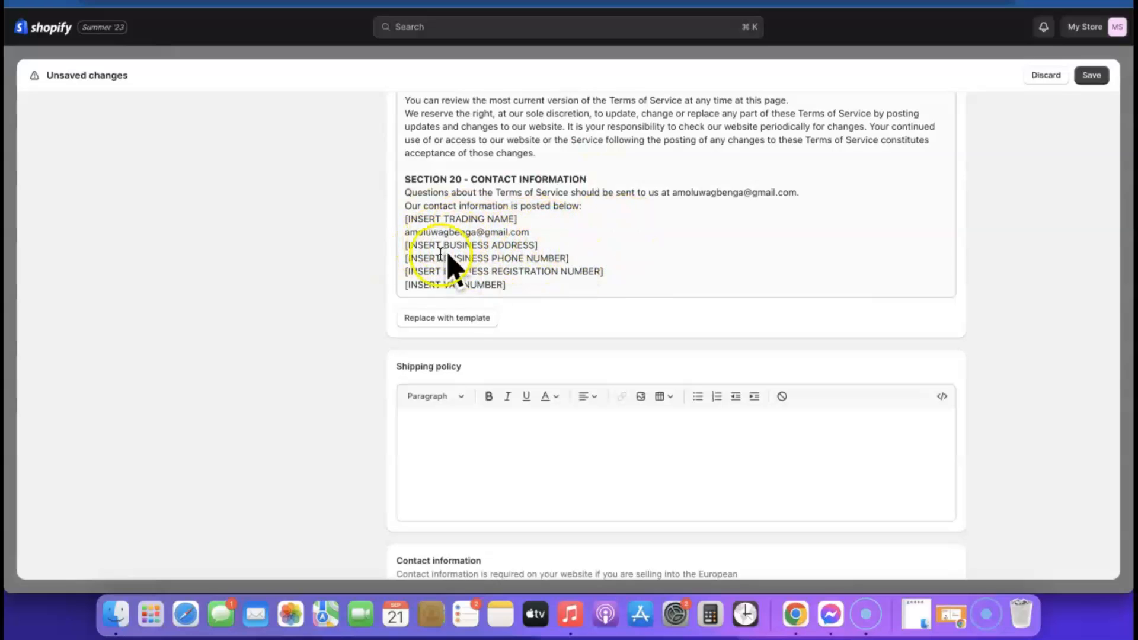
{"action": "scroll", "coordinate": [767, 256], "scroll_direction": "down", "scroll_amount": 1}
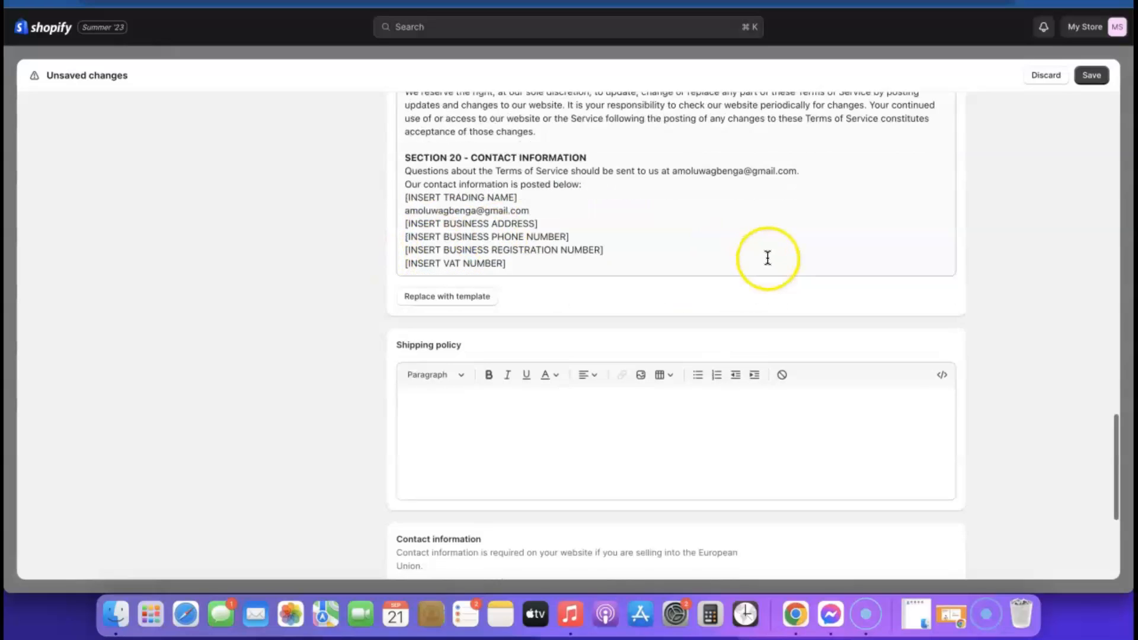
Open the empty Shipping policy, then save all store policy changes
{"action": "left_click", "coordinate": [513, 387]}
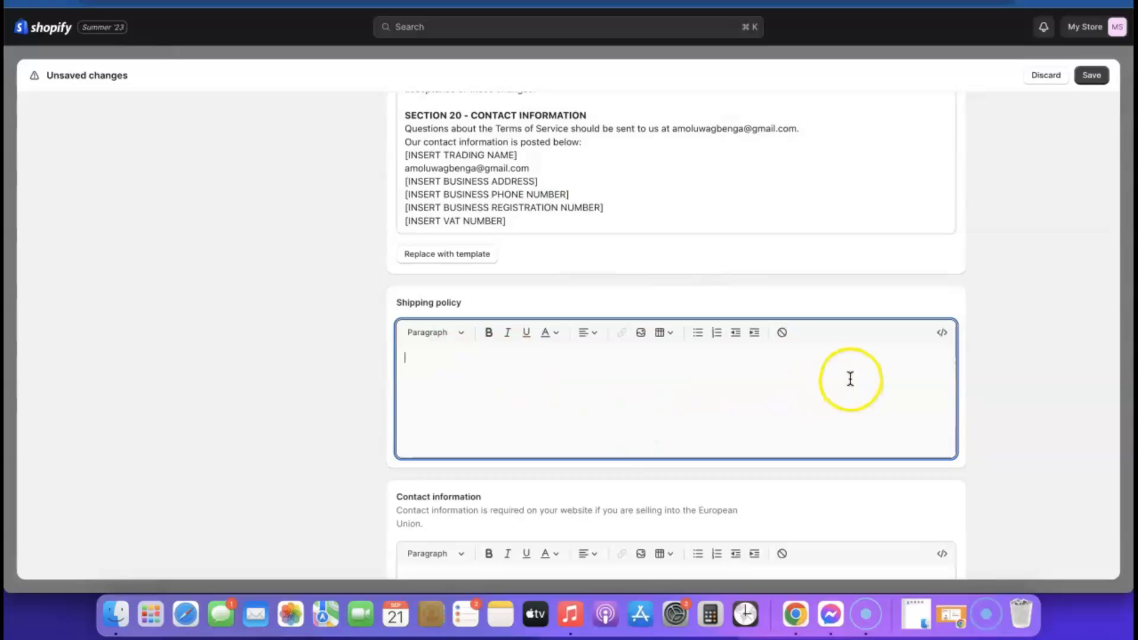
{"action": "scroll", "coordinate": [859, 373], "scroll_direction": "down", "scroll_amount": 1}
{"action": "scroll", "coordinate": [865, 370], "scroll_direction": "down", "scroll_amount": 3}
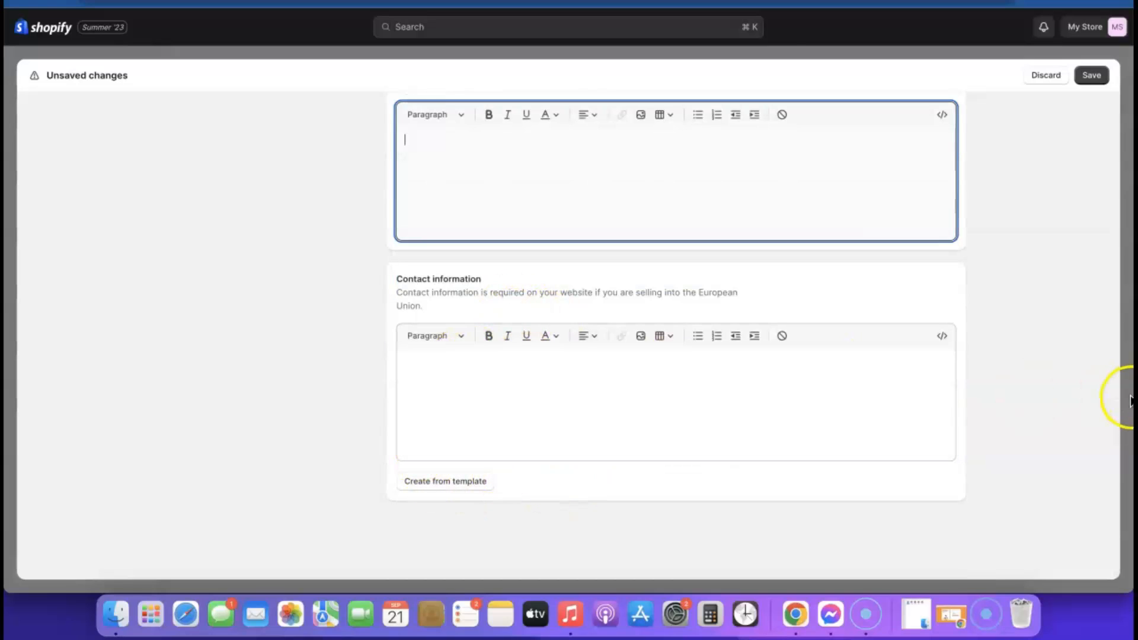
{"action": "scroll", "coordinate": [952, 424], "scroll_direction": "up", "scroll_amount": 2}
{"action": "scroll", "coordinate": [952, 426], "scroll_direction": "down", "scroll_amount": 2}
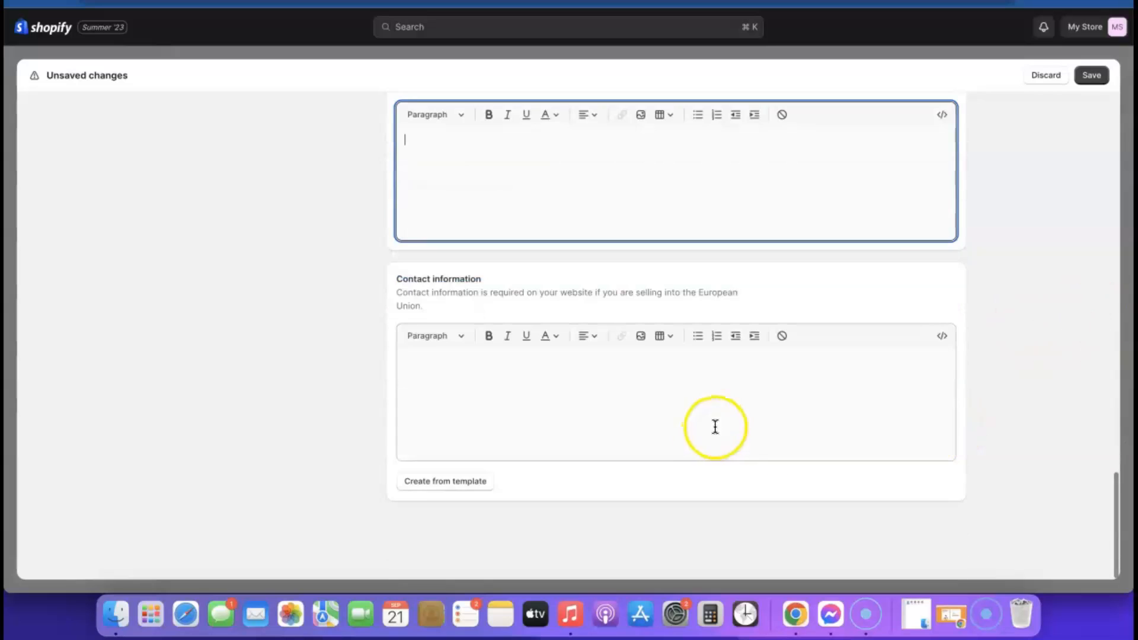
{"action": "scroll", "coordinate": [676, 435], "scroll_direction": "up", "scroll_amount": 6}
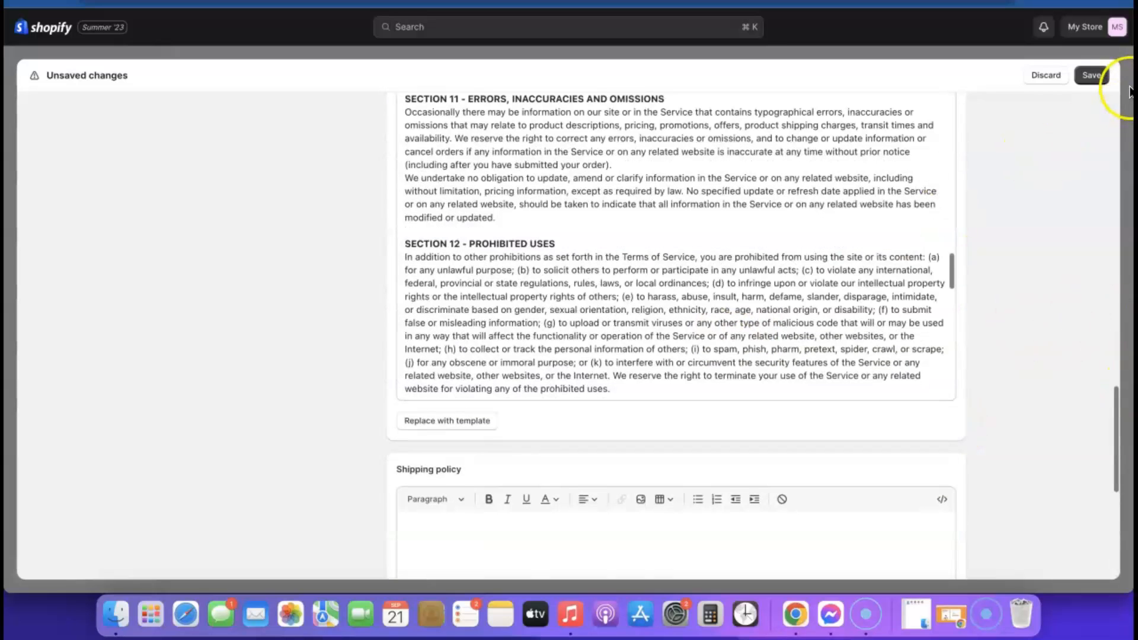
{"action": "left_click", "coordinate": [1098, 79]}
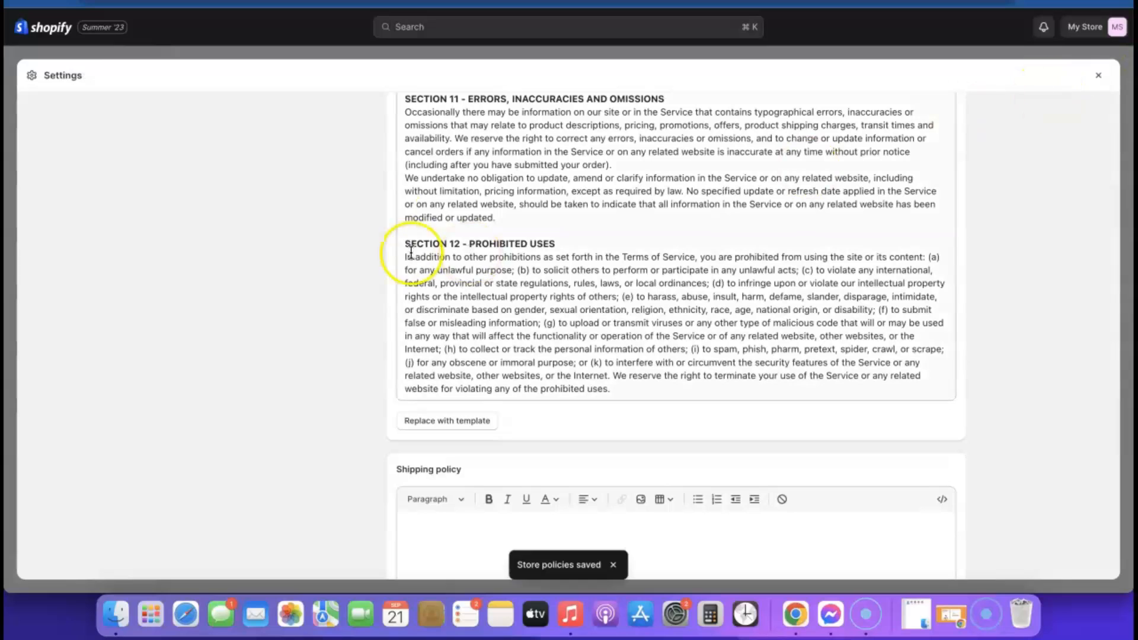
Open the Footer menu in Navigation and add a Privacy Policy link
{"action": "left_click", "coordinate": [1097, 77]}
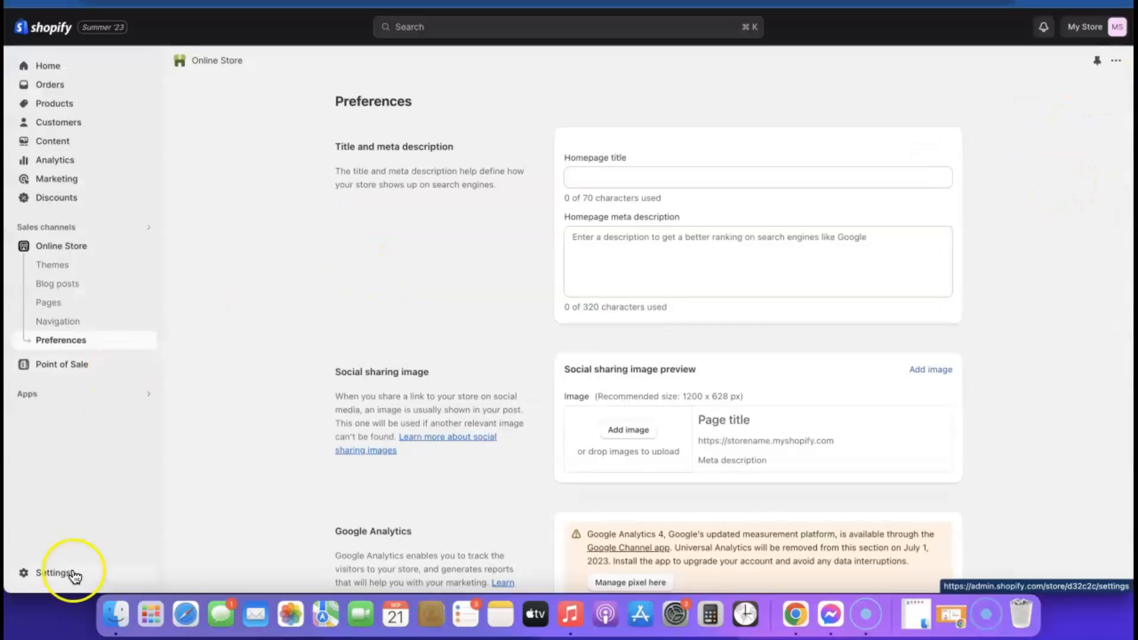
{"action": "left_click", "coordinate": [62, 326]}
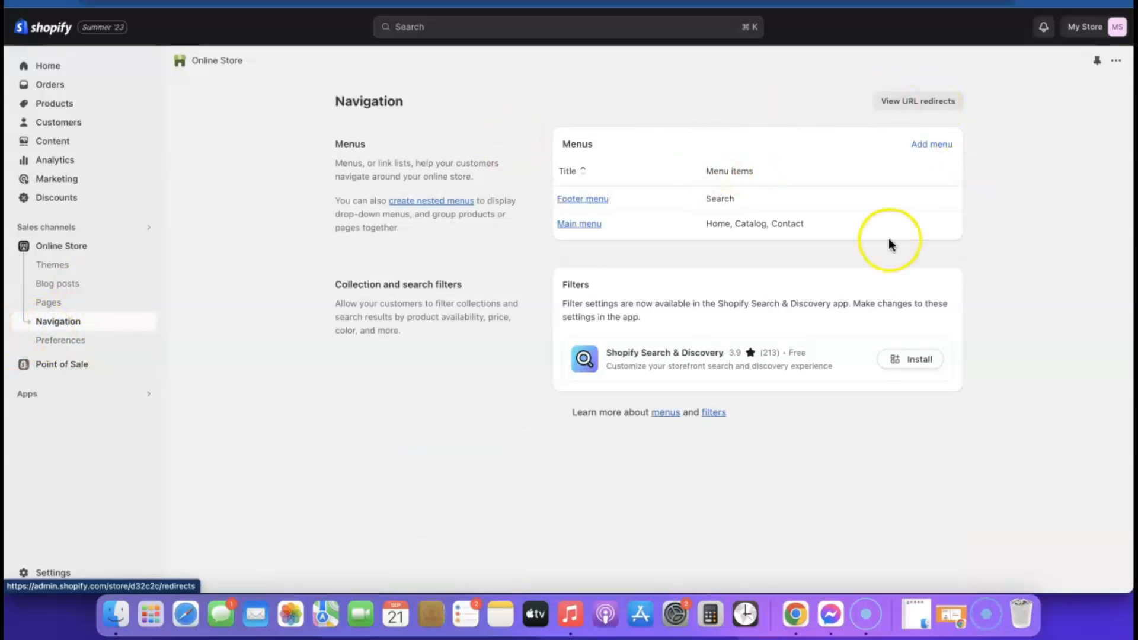
{"action": "left_click", "coordinate": [596, 202]}
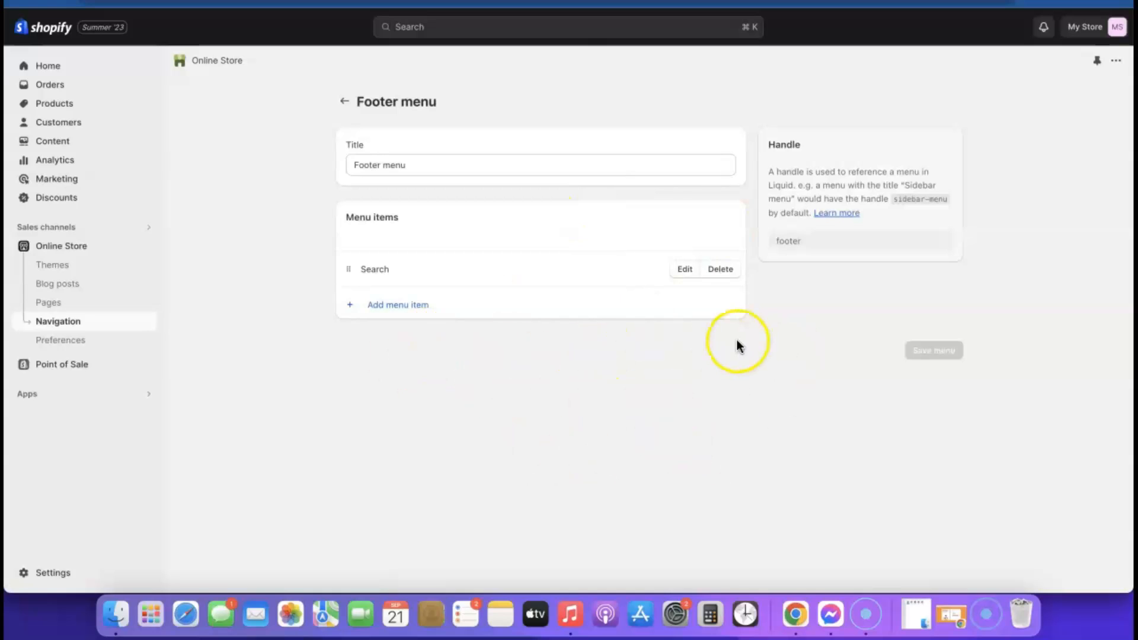
{"action": "left_click", "coordinate": [392, 306]}
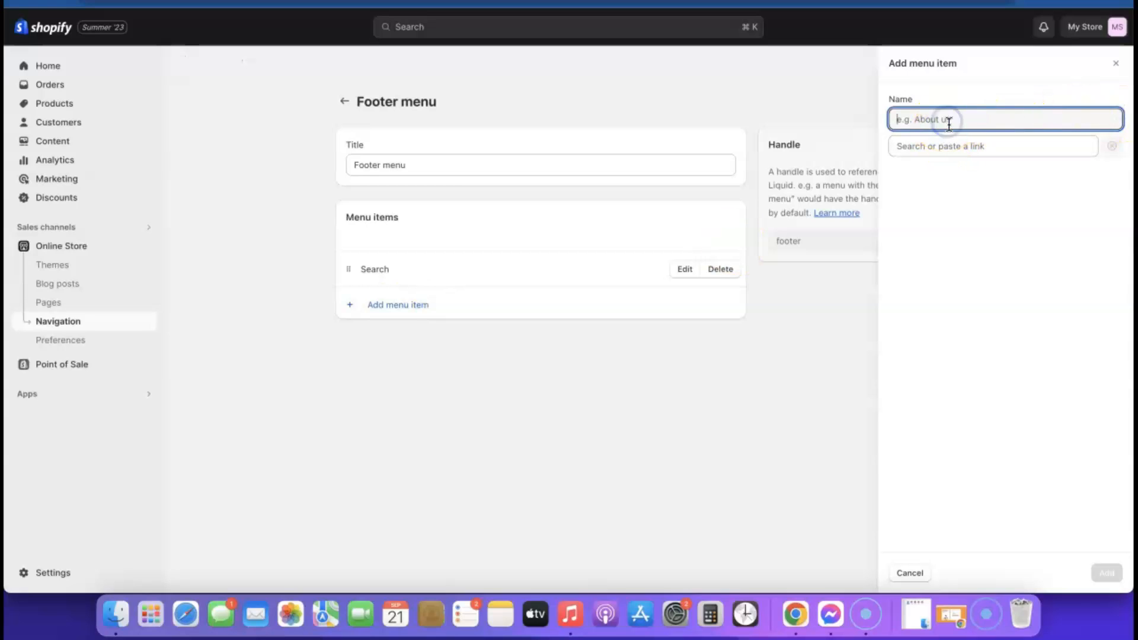
{"action": "left_click", "coordinate": [951, 148]}
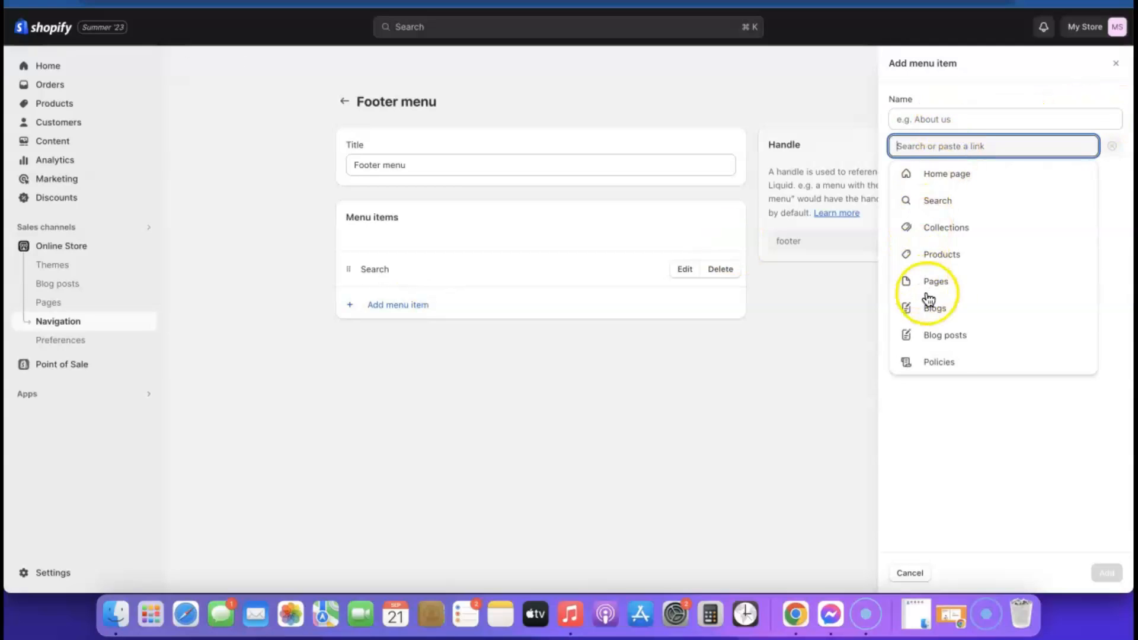
{"action": "left_click", "coordinate": [945, 363]}
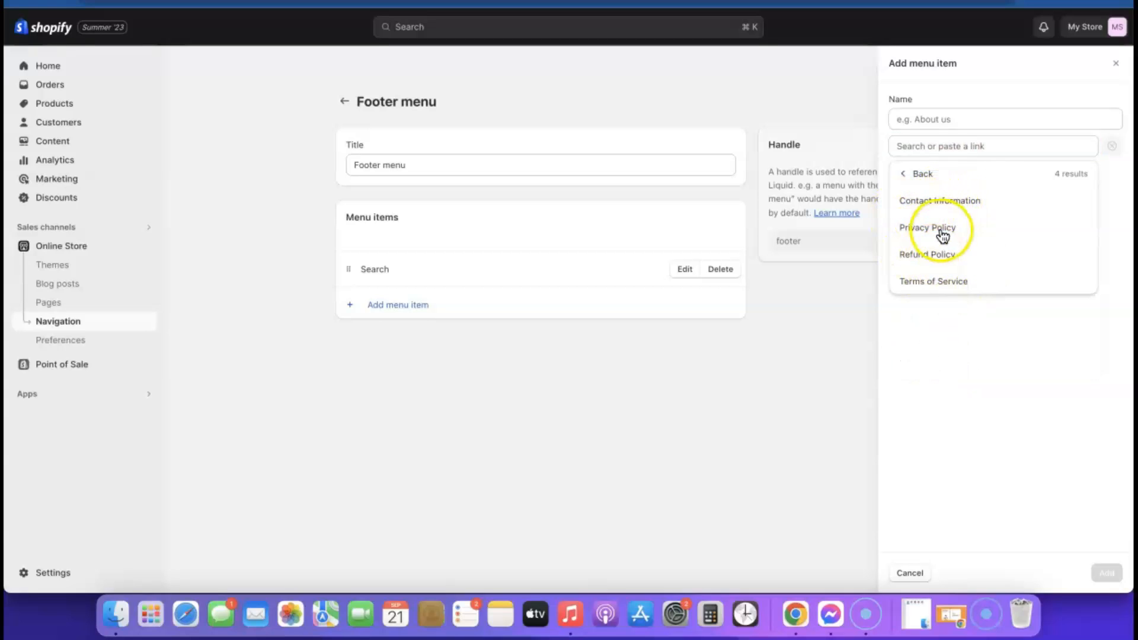
{"action": "left_click", "coordinate": [922, 229]}
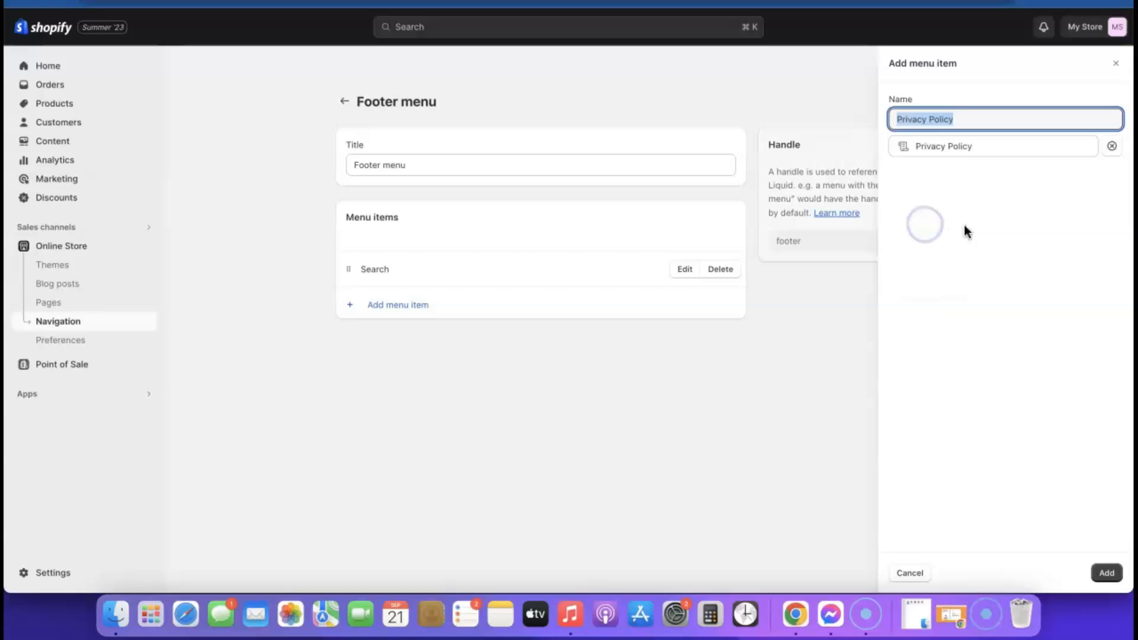
{"action": "left_click", "coordinate": [1106, 572]}
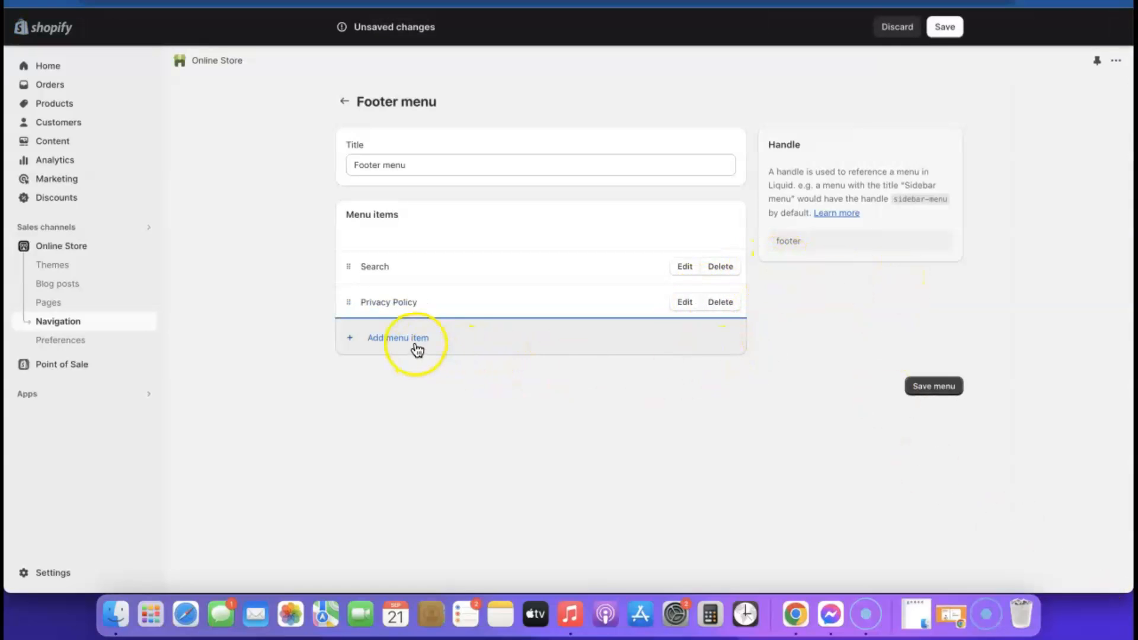
Add Refund Policy and Terms of Service links to the Footer menu
{"action": "left_click", "coordinate": [385, 341]}
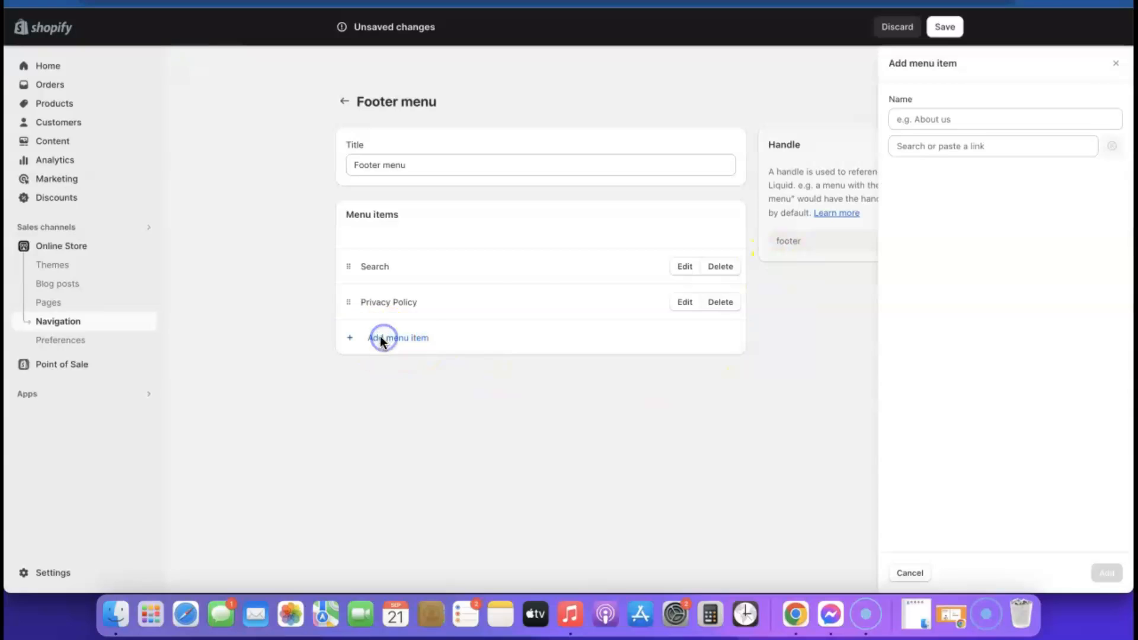
{"action": "left_click", "coordinate": [930, 145]}
{"action": "left_click", "coordinate": [938, 363]}
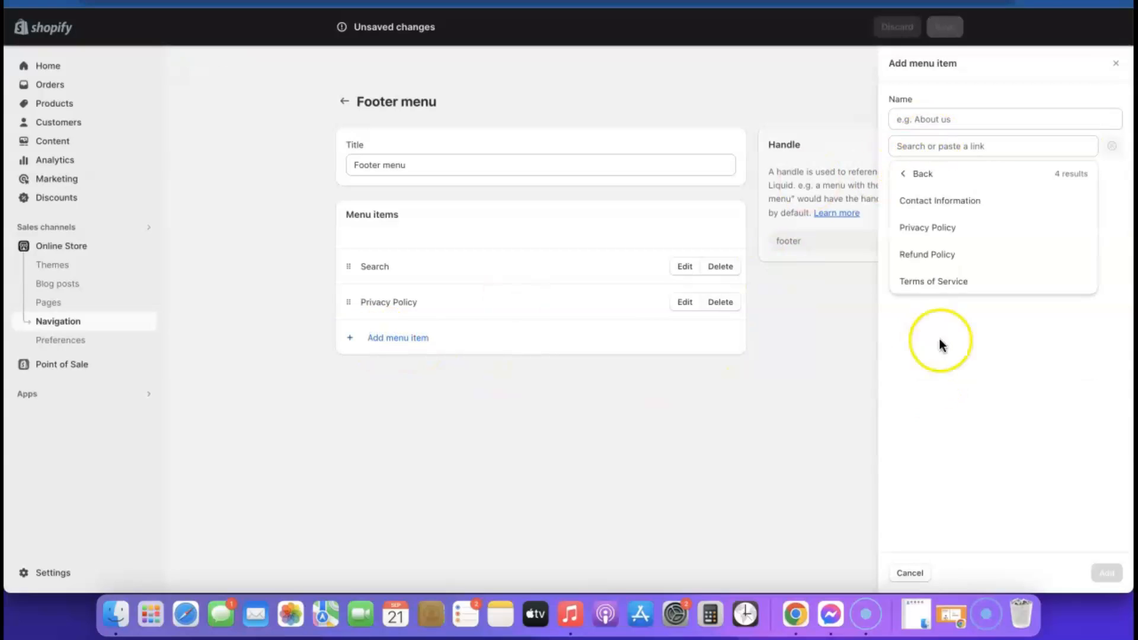
{"action": "left_click", "coordinate": [927, 253]}
{"action": "left_click", "coordinate": [1107, 572]}
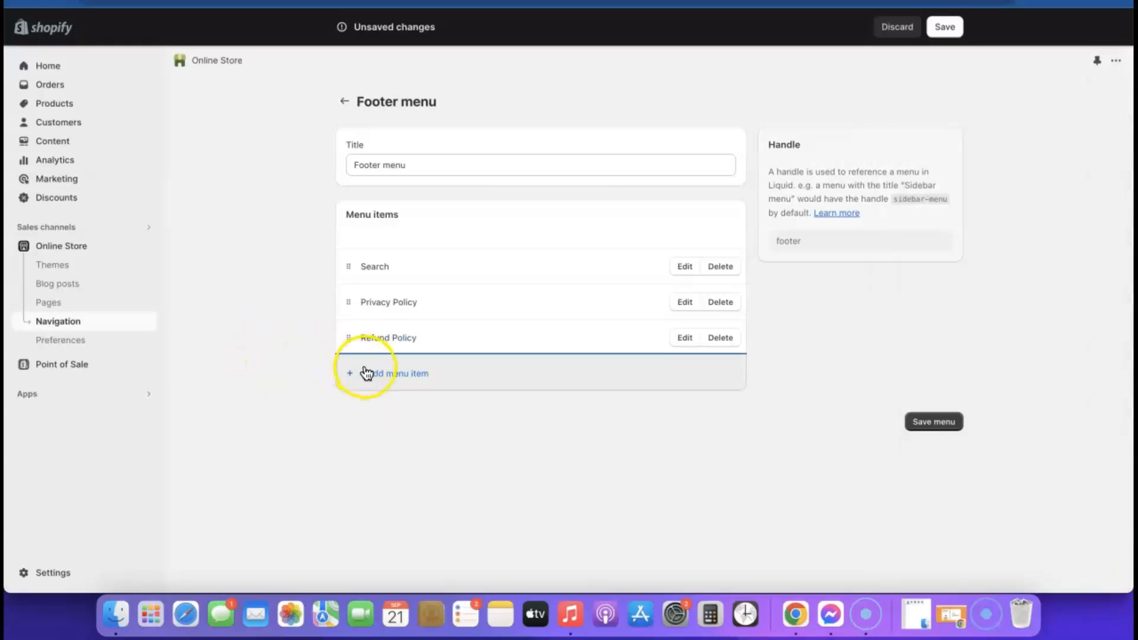
{"action": "left_click", "coordinate": [366, 373]}
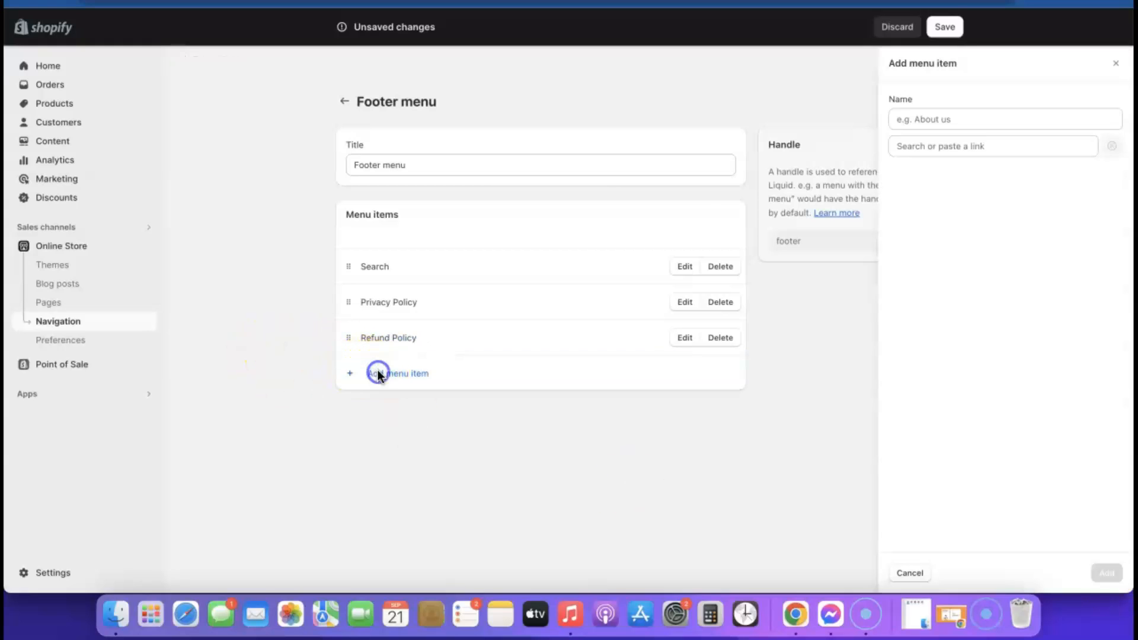
{"action": "left_click", "coordinate": [905, 147]}
{"action": "left_click", "coordinate": [946, 366]}
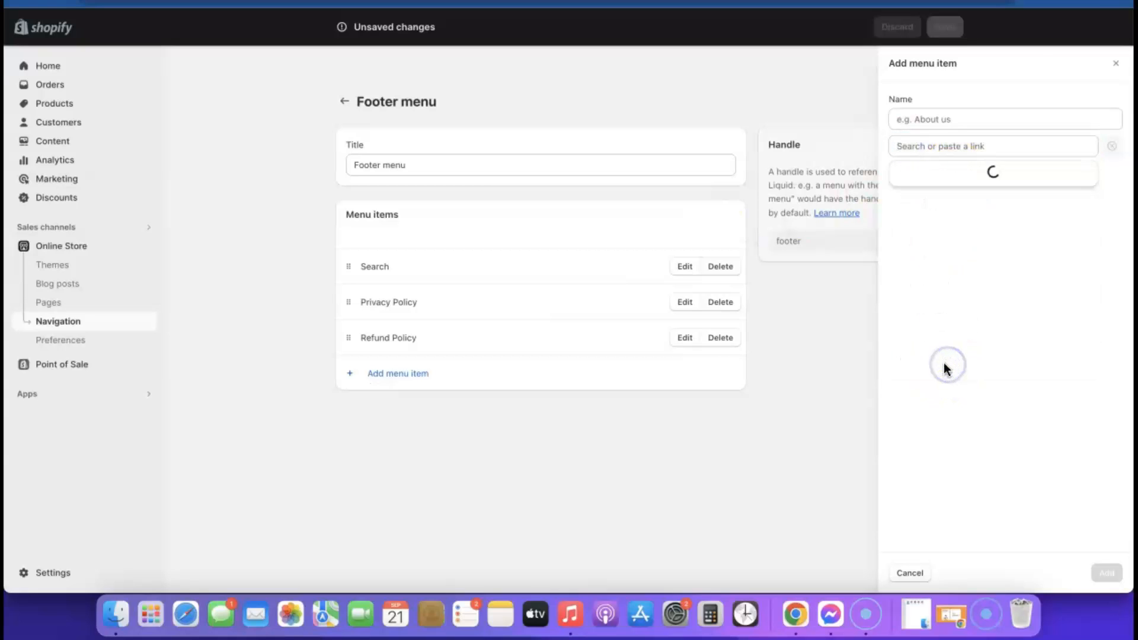
{"action": "left_click", "coordinate": [940, 282]}
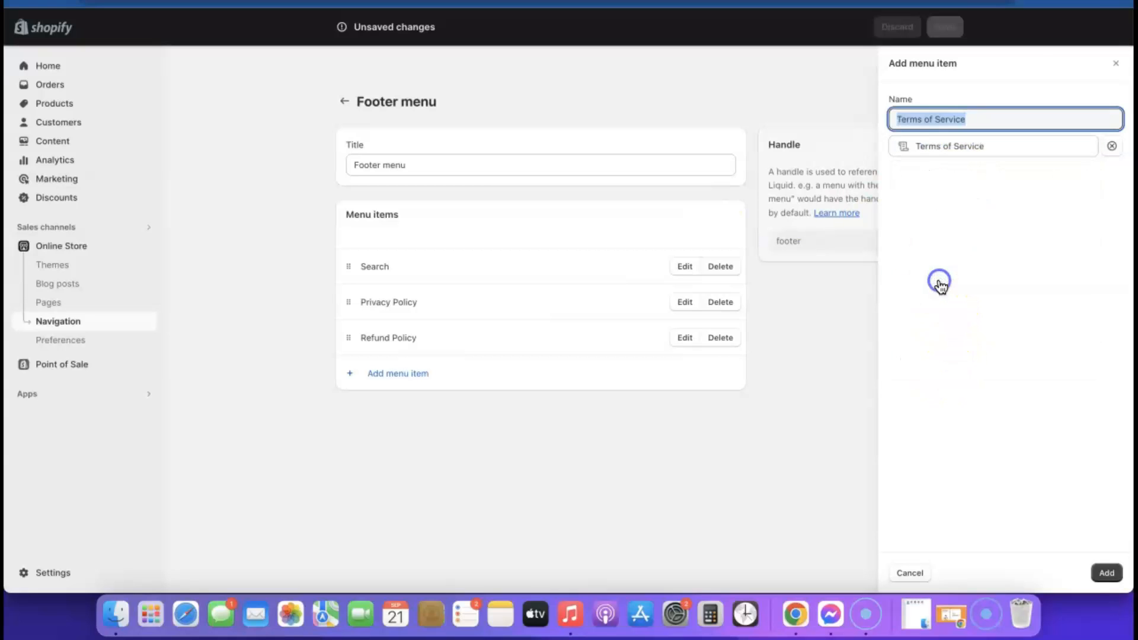
{"action": "left_click", "coordinate": [1097, 566]}
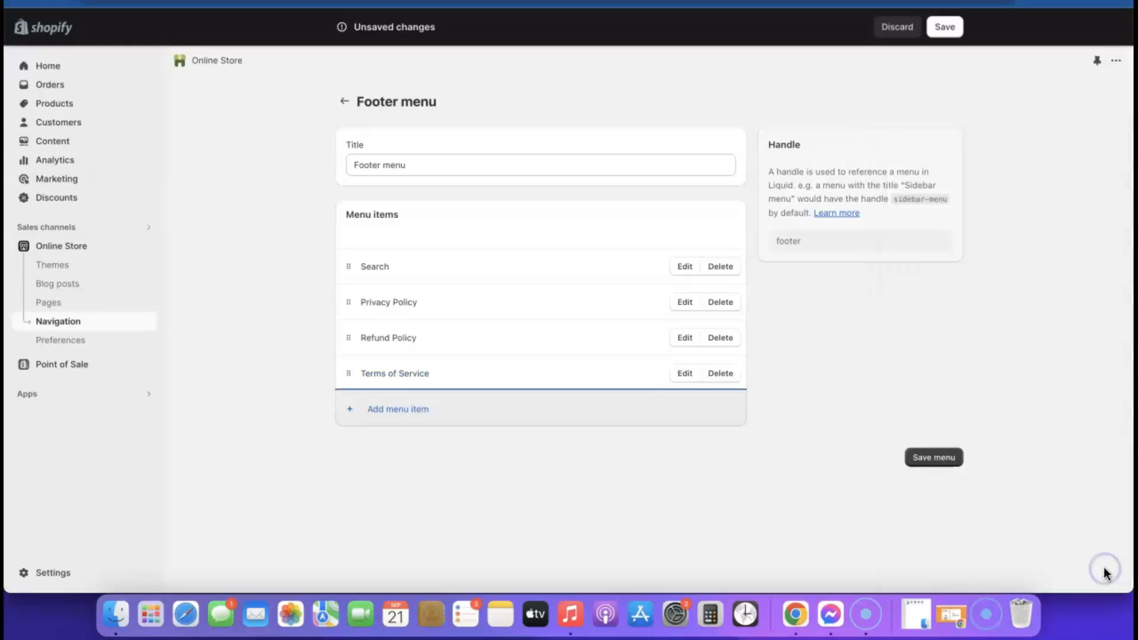
Add a Contact Information link and save the Footer menu
{"action": "left_click", "coordinate": [417, 419]}
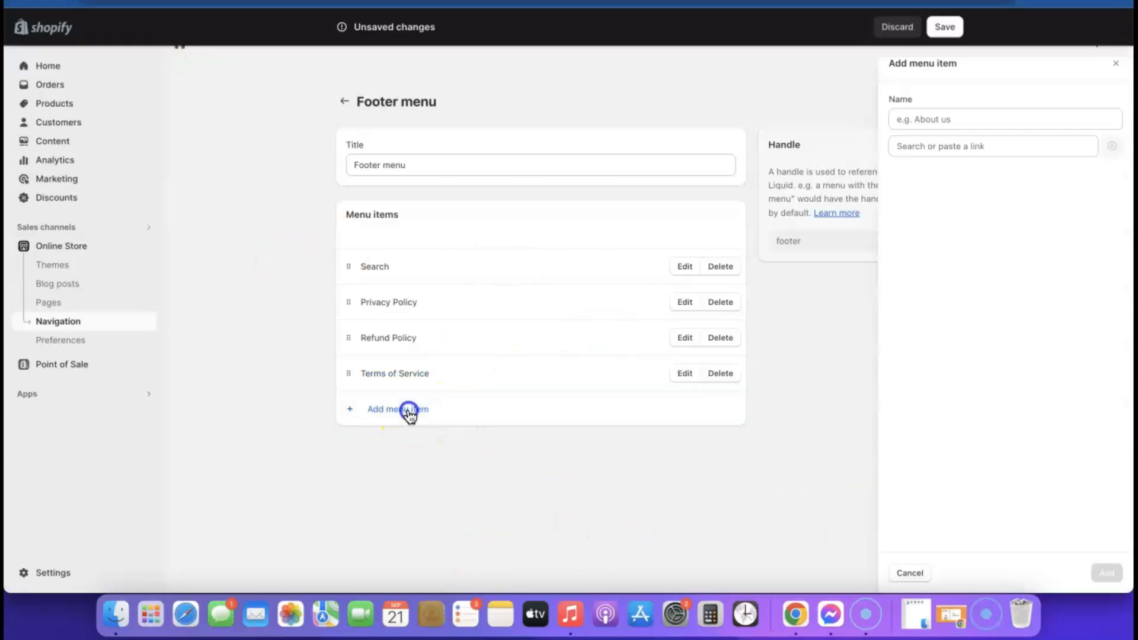
{"action": "left_click", "coordinate": [939, 147]}
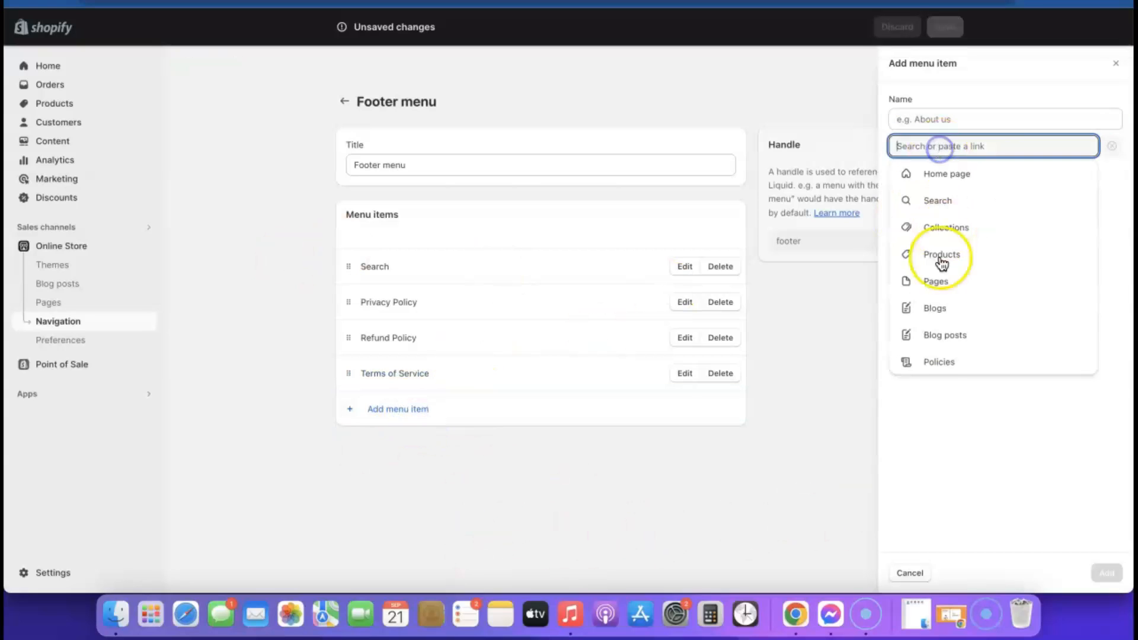
{"action": "left_click", "coordinate": [944, 362]}
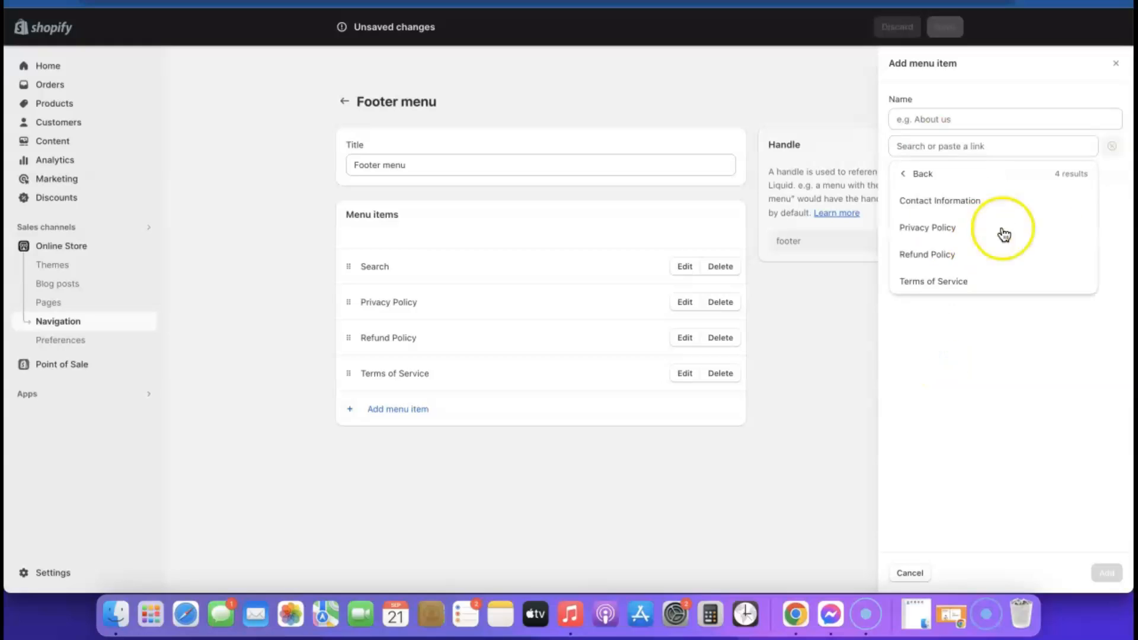
{"action": "left_click", "coordinate": [957, 201]}
{"action": "left_click", "coordinate": [1106, 572]}
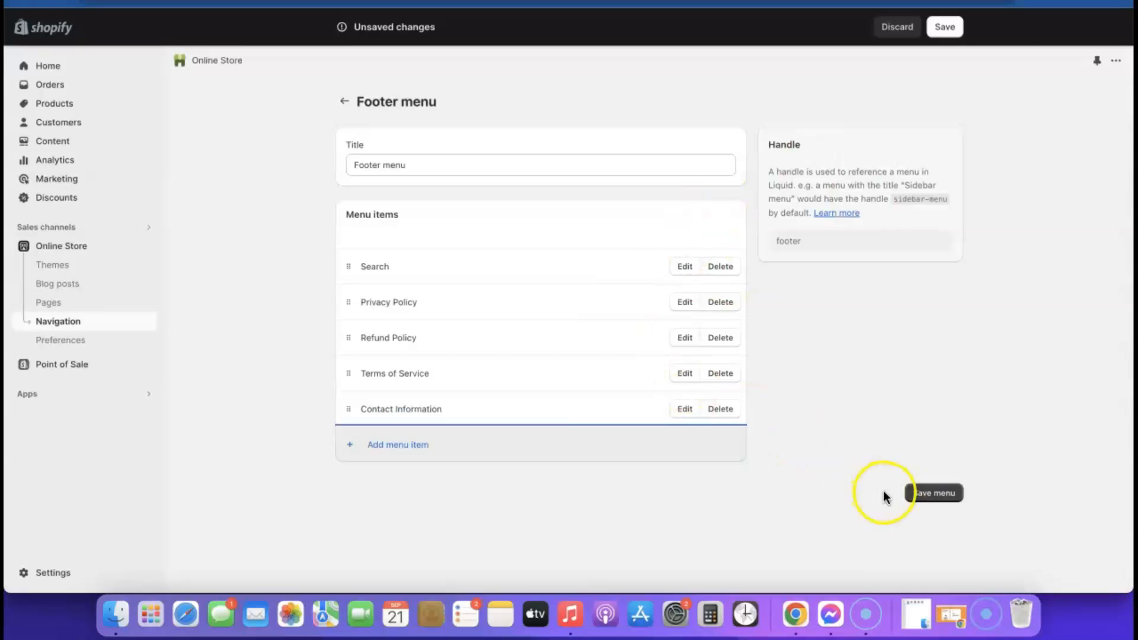
{"action": "left_click", "coordinate": [934, 494]}
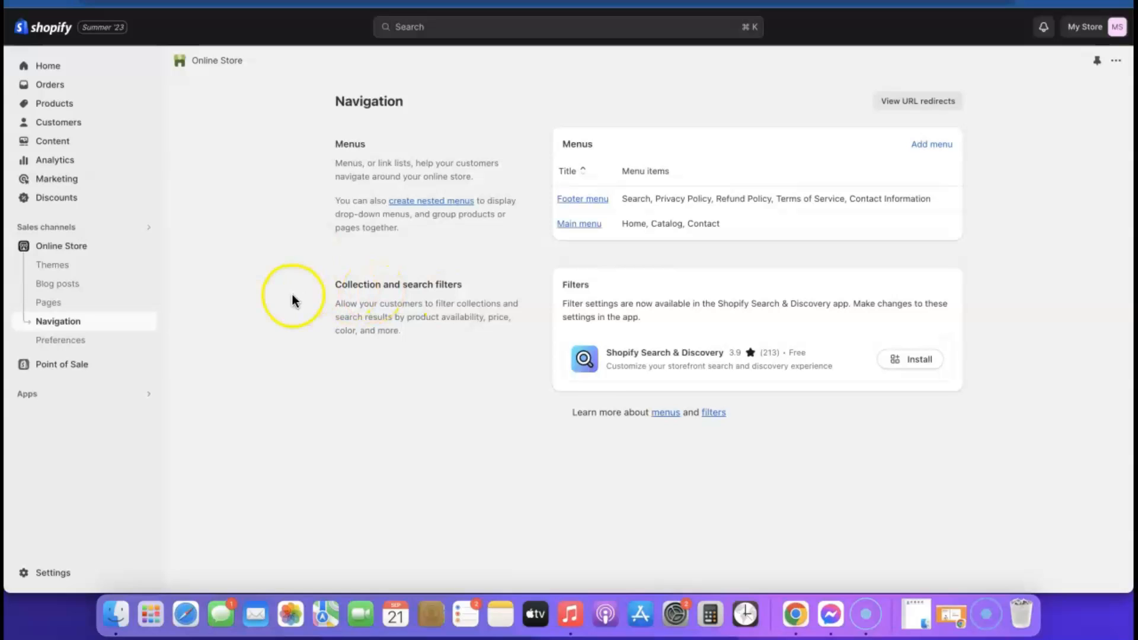
Customize the Sense theme and add a Quick links menu block to its footer
{"action": "left_click", "coordinate": [73, 246]}
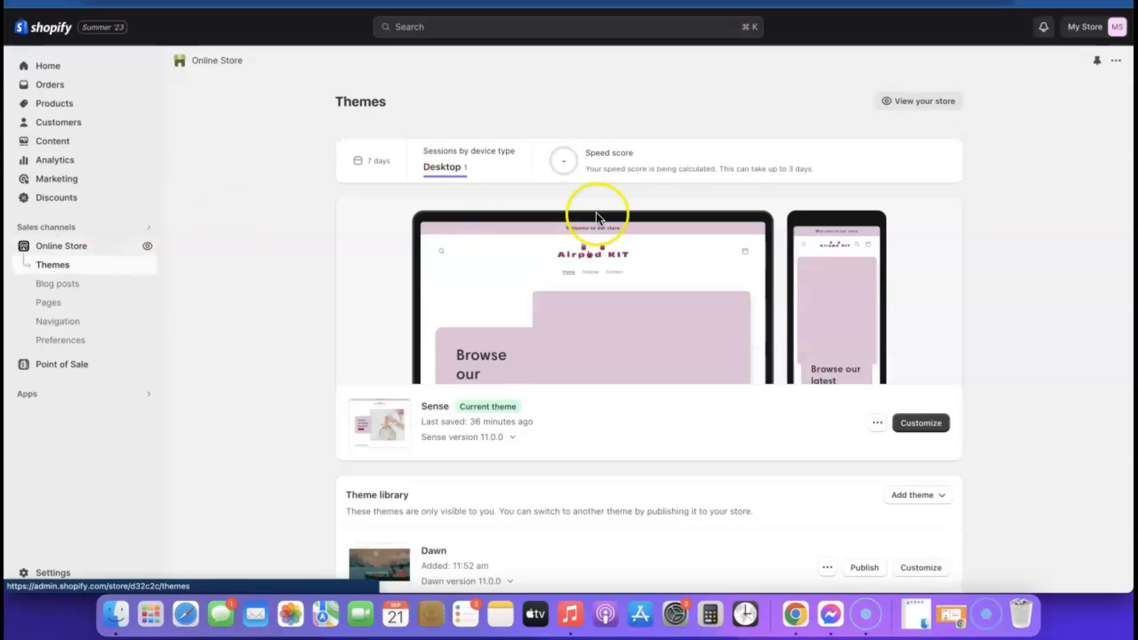
{"action": "left_click", "coordinate": [929, 424]}
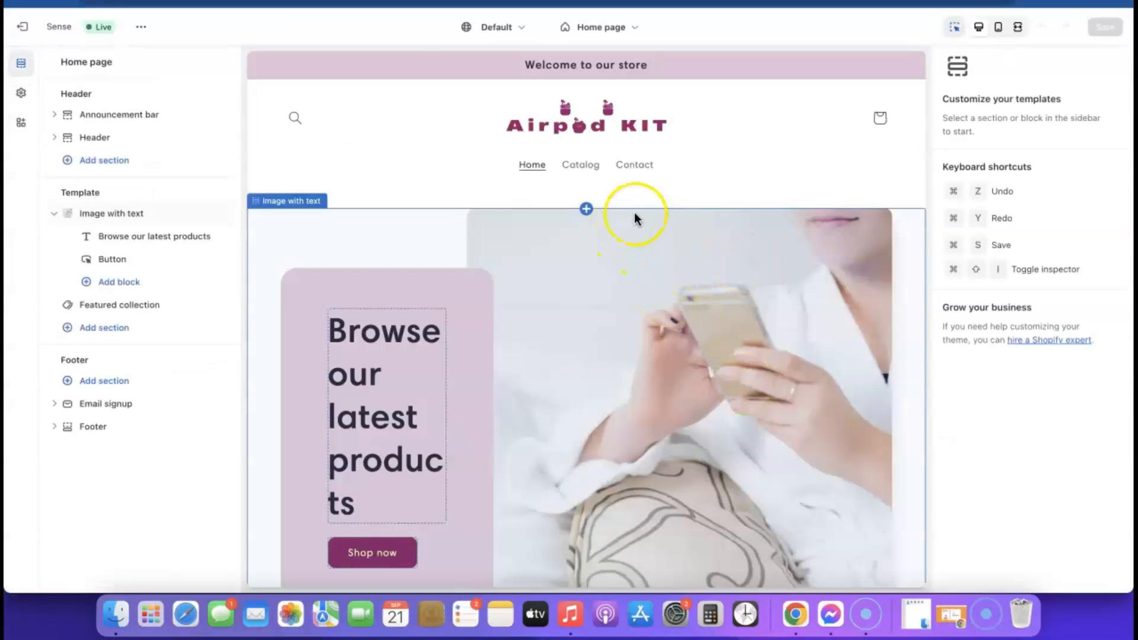
{"action": "left_click", "coordinate": [101, 432]}
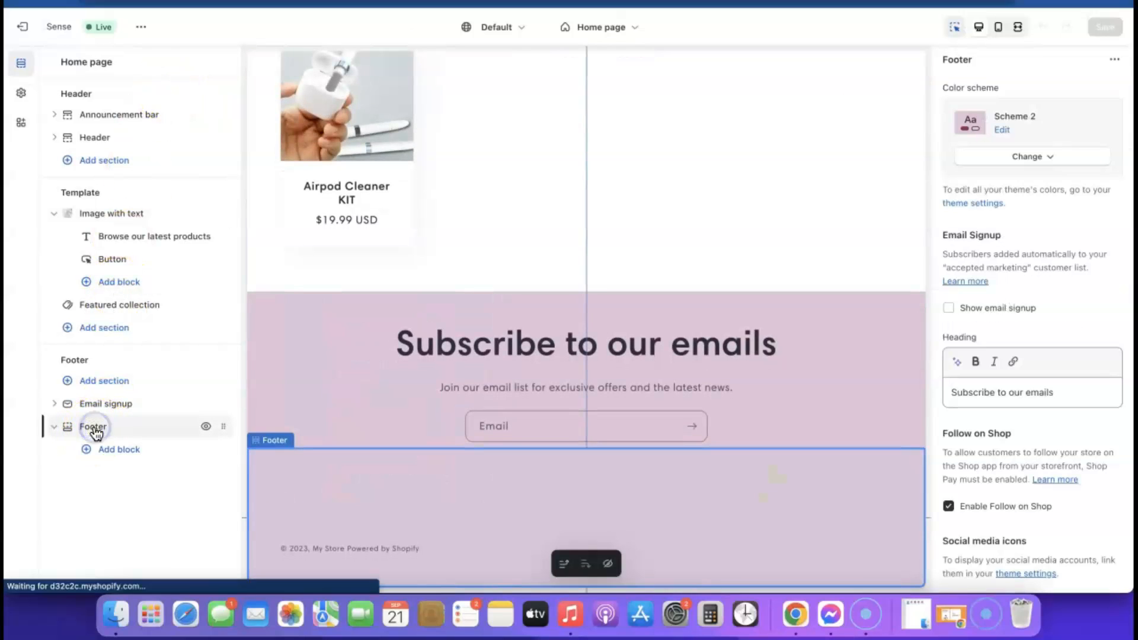
{"action": "left_click", "coordinate": [121, 451]}
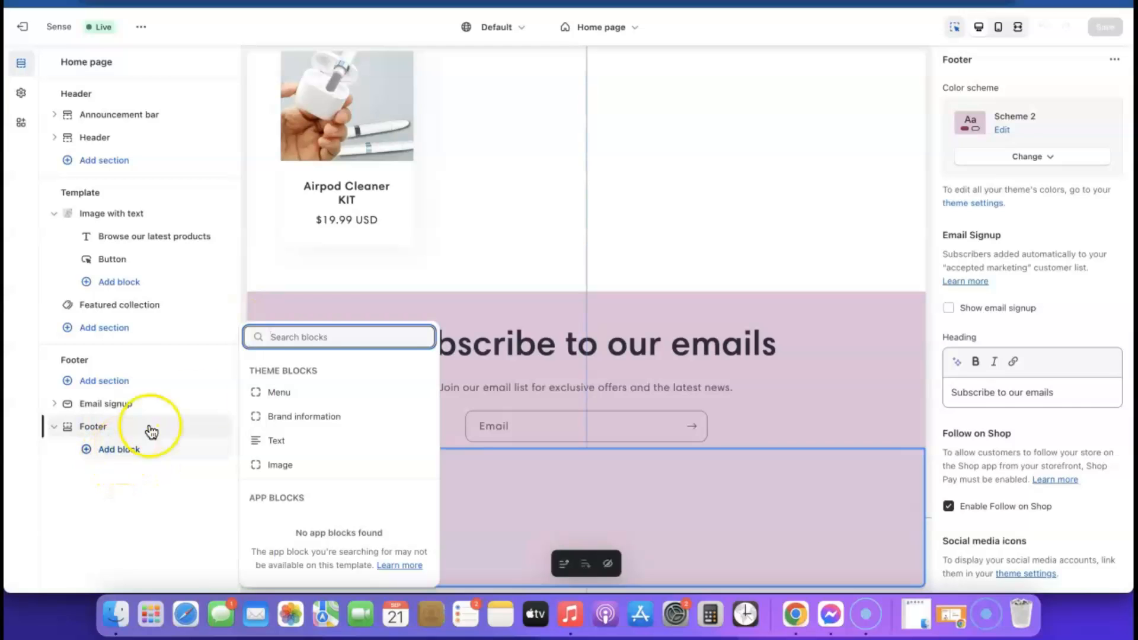
{"action": "left_click", "coordinate": [275, 394]}
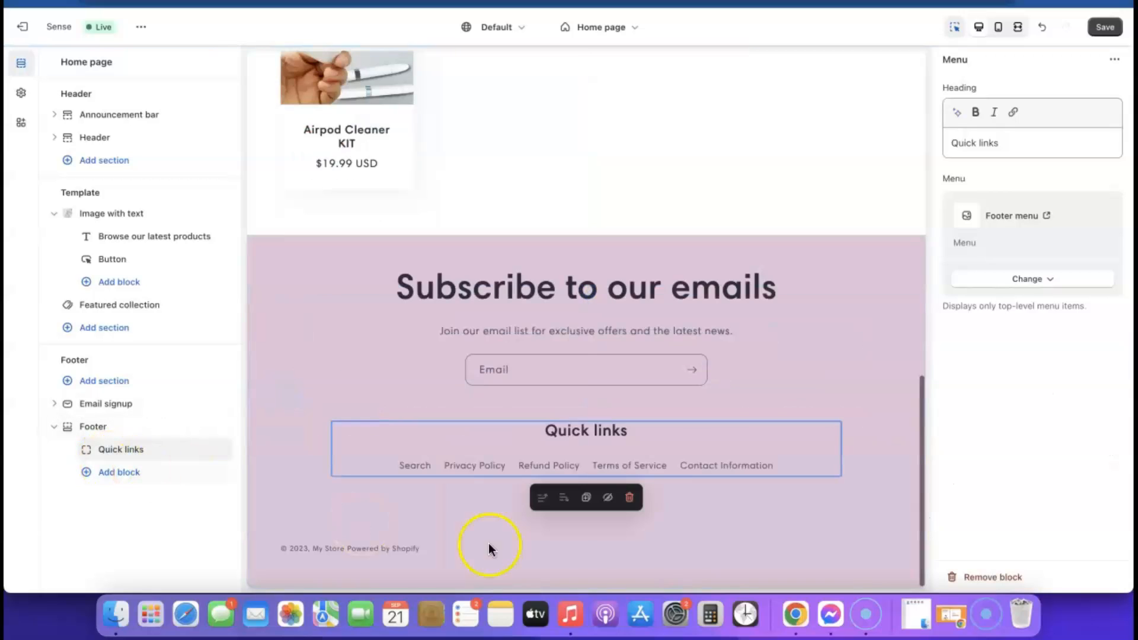